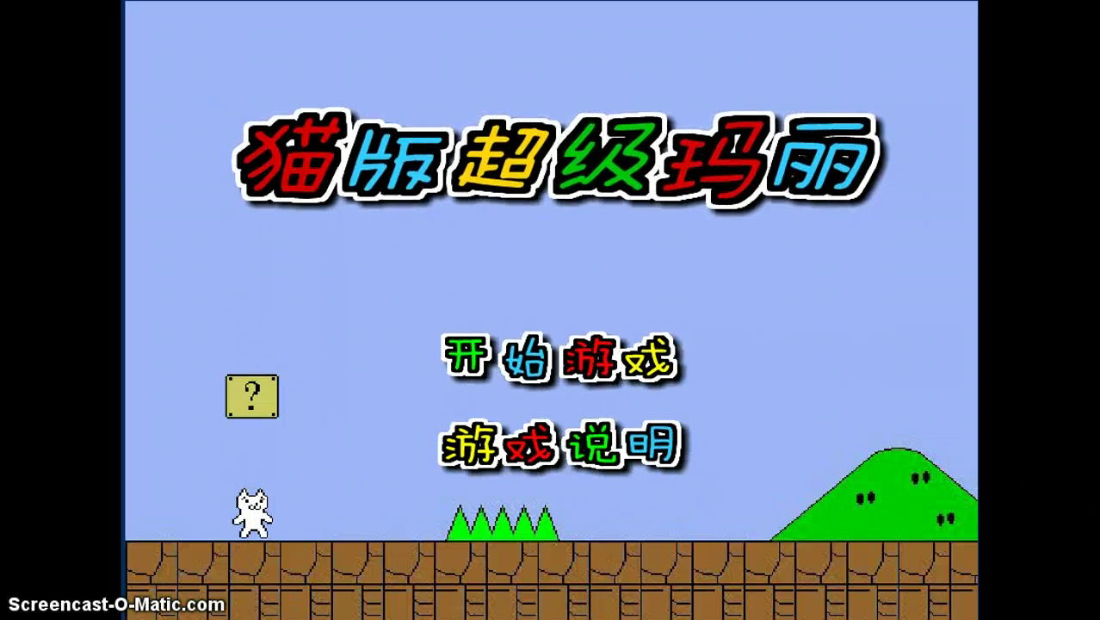
Leave the title screen for the level-select screen
key(Return)
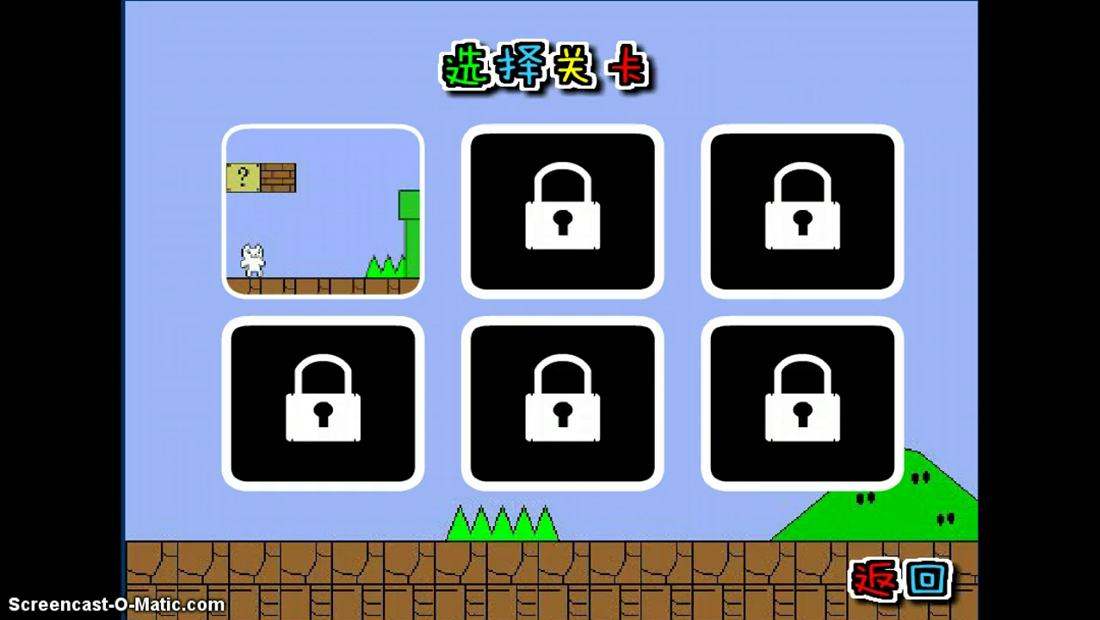
Start level 1 and run the cat right to the first ? block
key(Return)
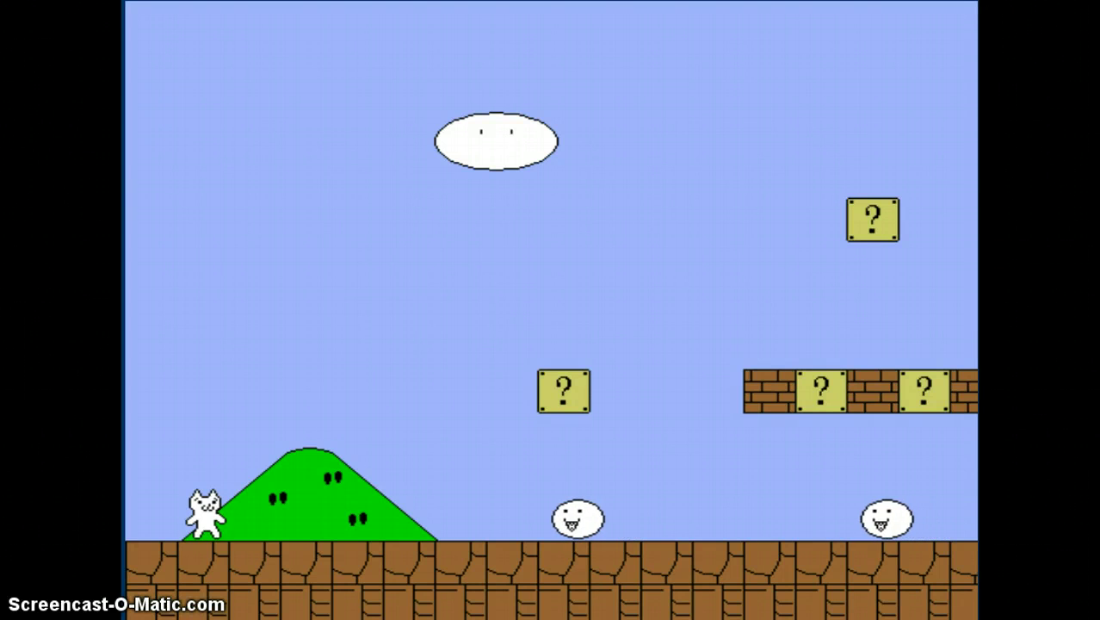
key(Right)
key(Left)
key(Right)
key(Up)
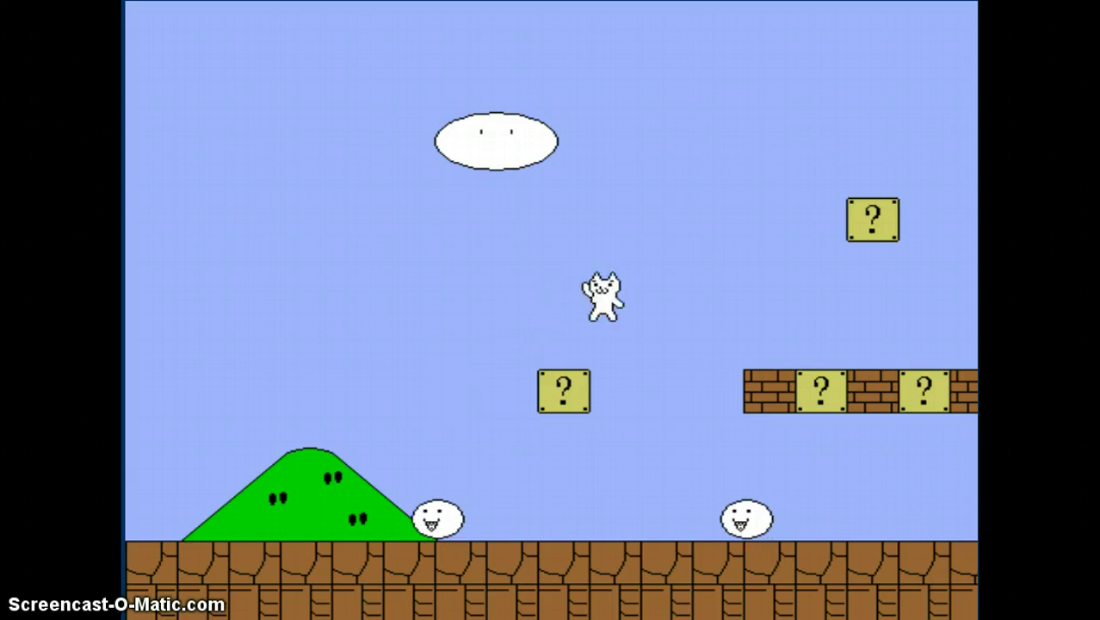
Cross the brick row, clear the first green pipe and jump the round enemy
key(Right)
key(Up)
key(Right)
key(Up)
key(Right)
key(Up)
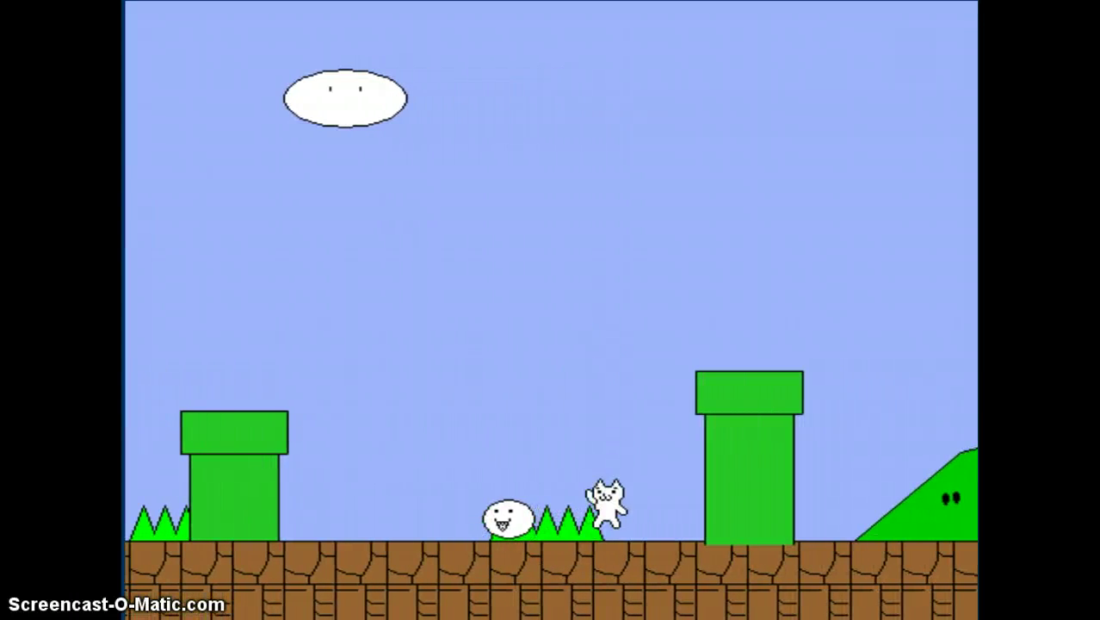
Clear the tall pipe and green hill, then jump the pit toward the brick platforms
key(Up)
key(Right)
key(Right)
key(Up)
key(Right)
key(Up)
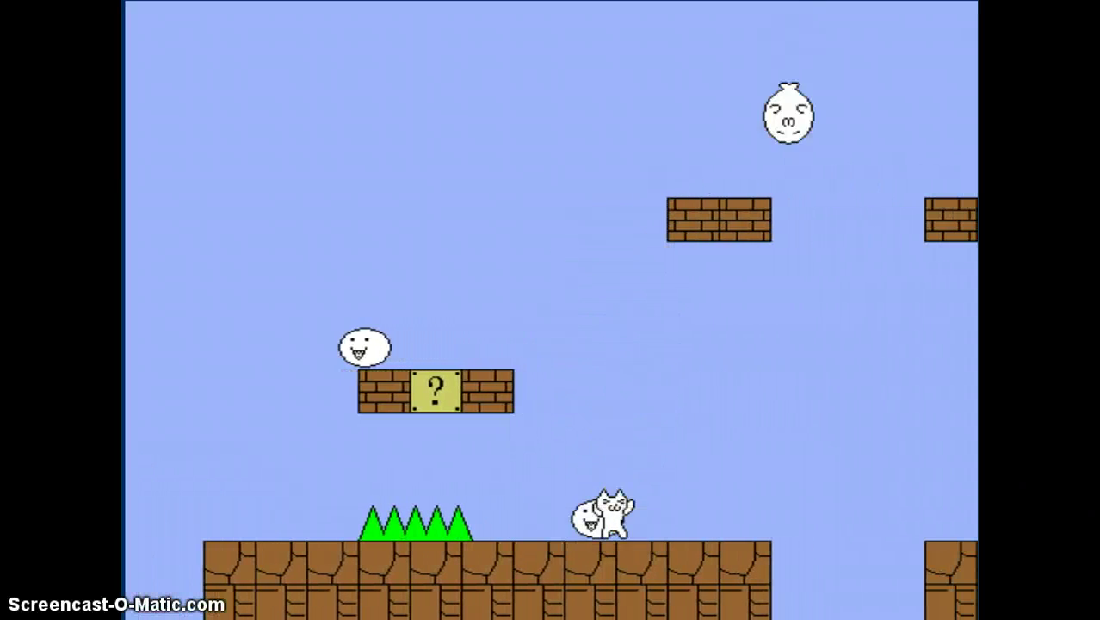
key(Right)
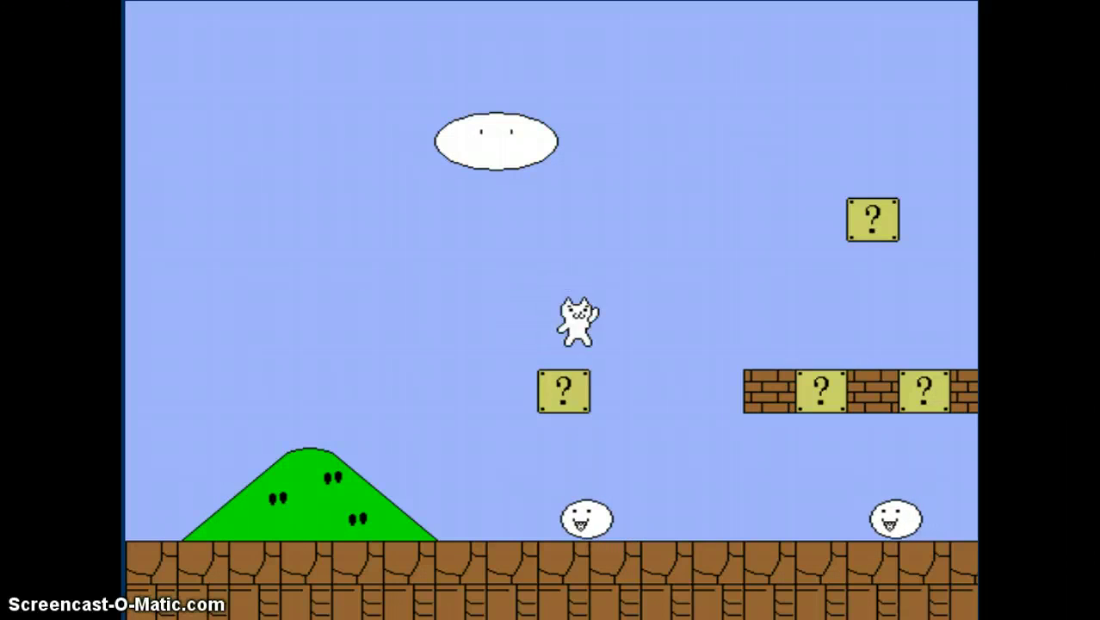
Land on the brick platform and jump over both green pipes
key(Up)
key(Right)
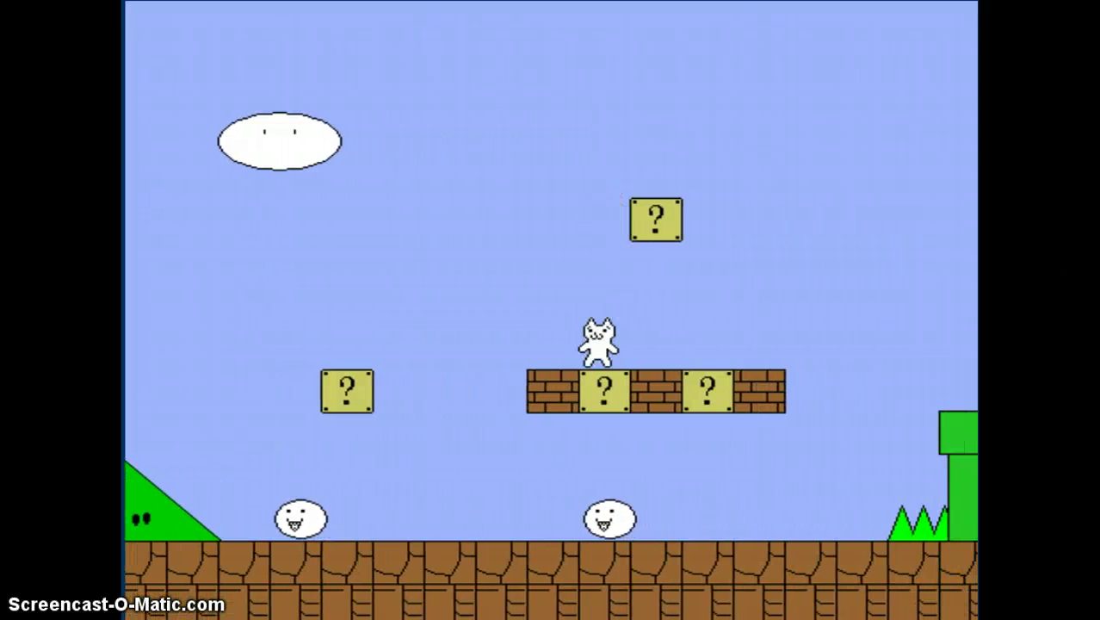
key(Up)
key(Right)
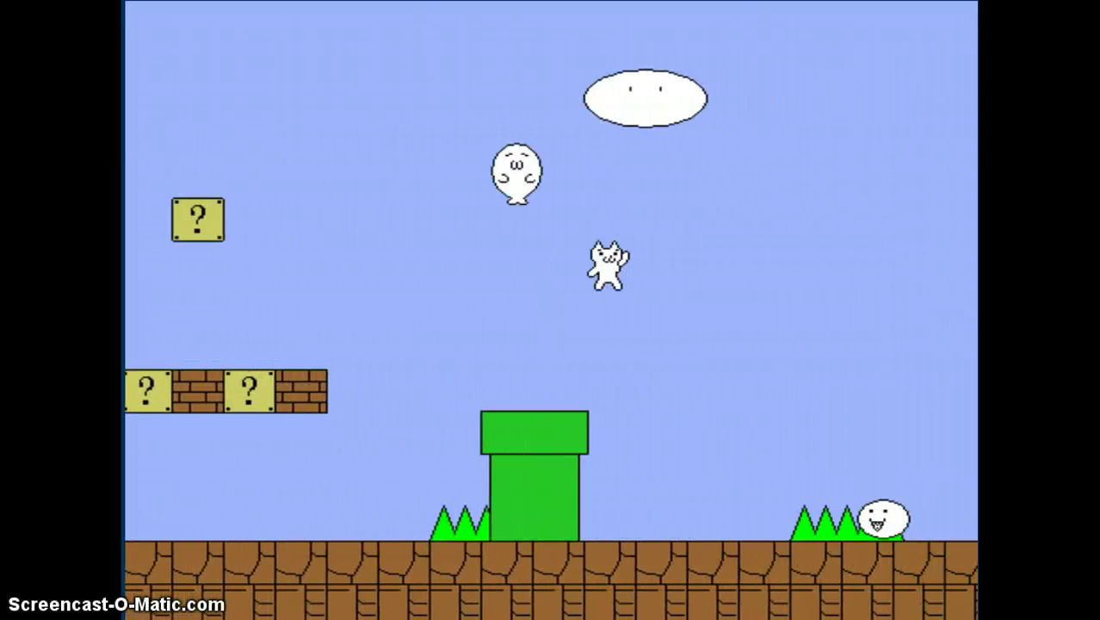
key(Up)
key(Right)
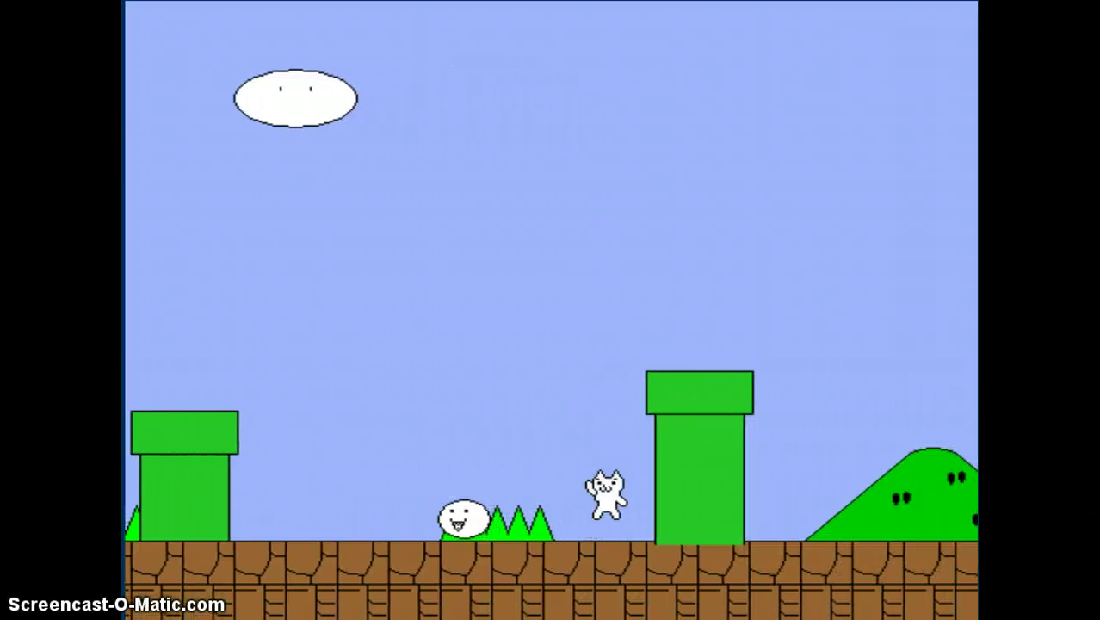
key(Up)
key(Right)
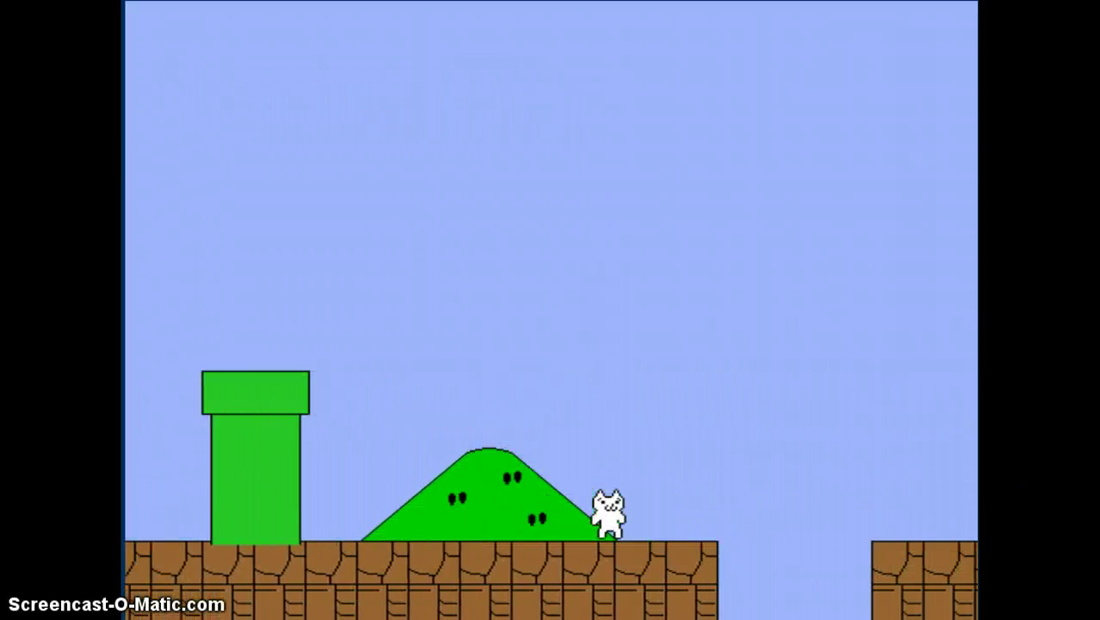
key(Right)
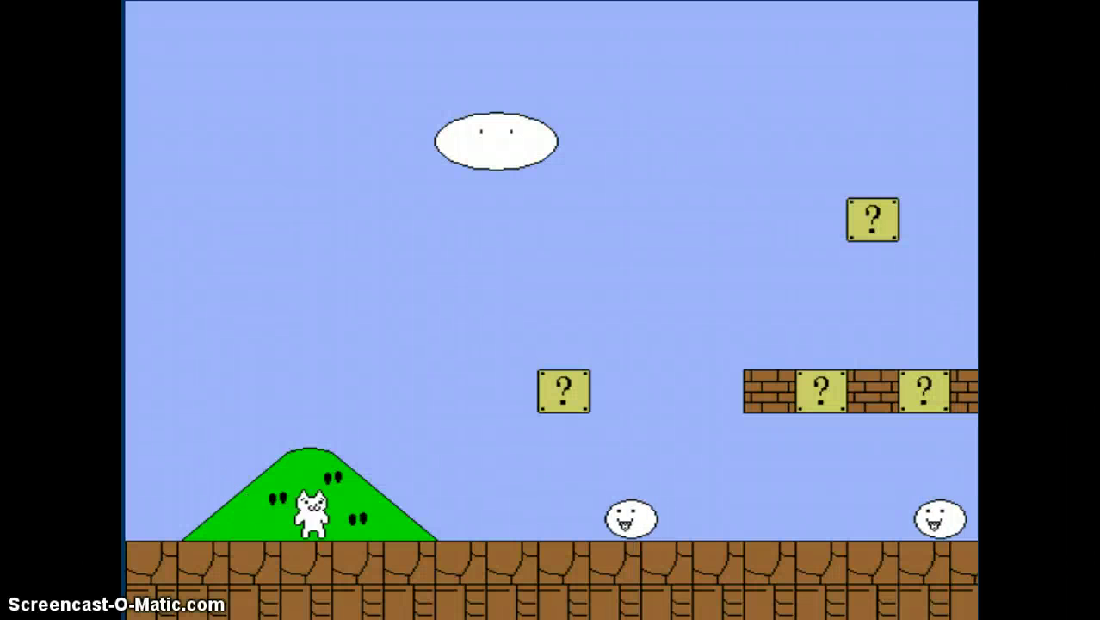
After respawning, run right and jump past the green pipe
key(Right)
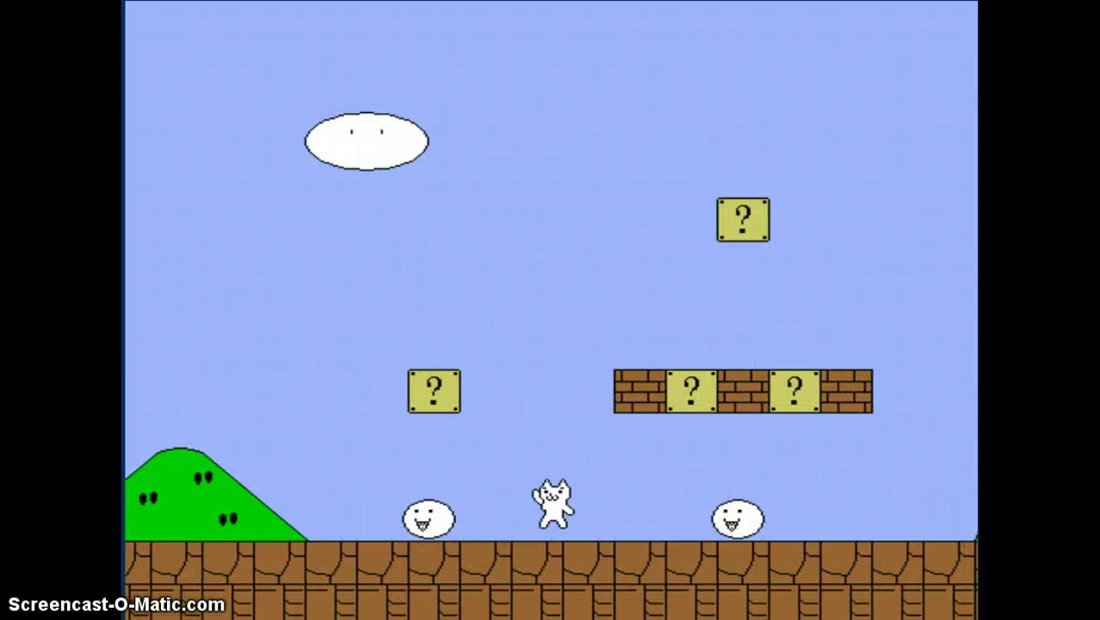
key(Up)
key(Right)
key(Up)
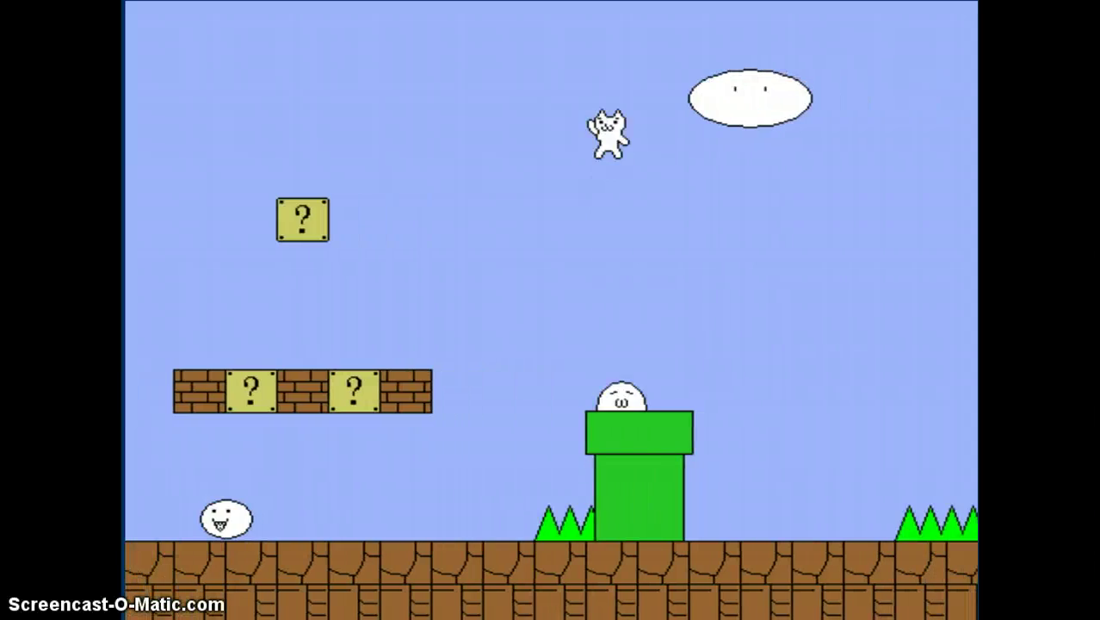
key(Right)
key(Up)
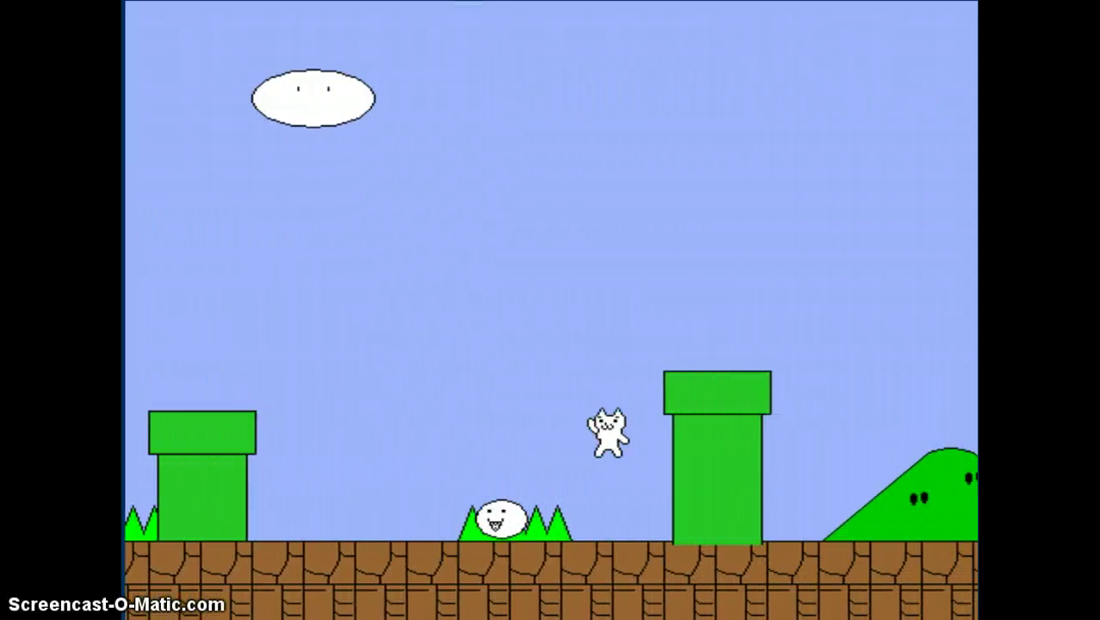
Jump onto the hill, over the ground gap and past the spikes
key(Up)
key(Right)
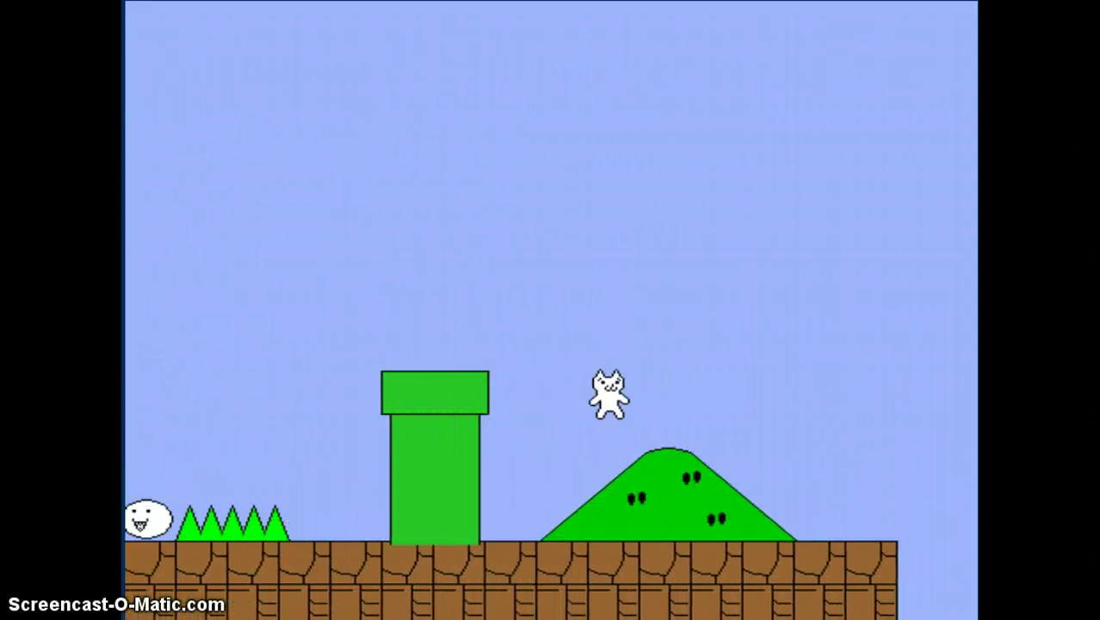
key(Right)
key(Up)
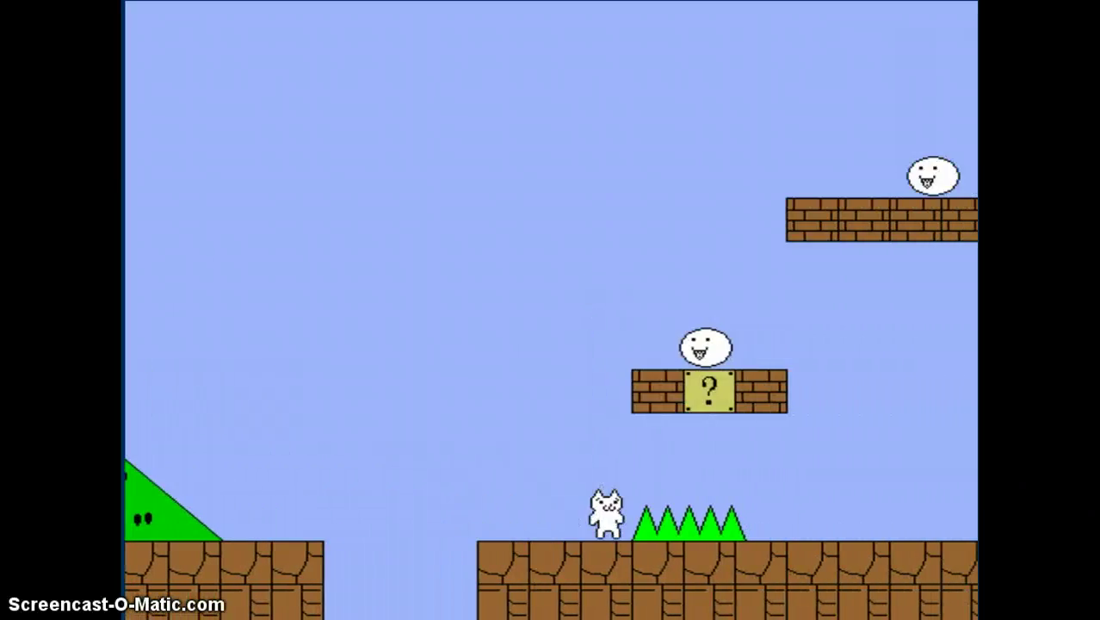
key(Right)
key(Up)
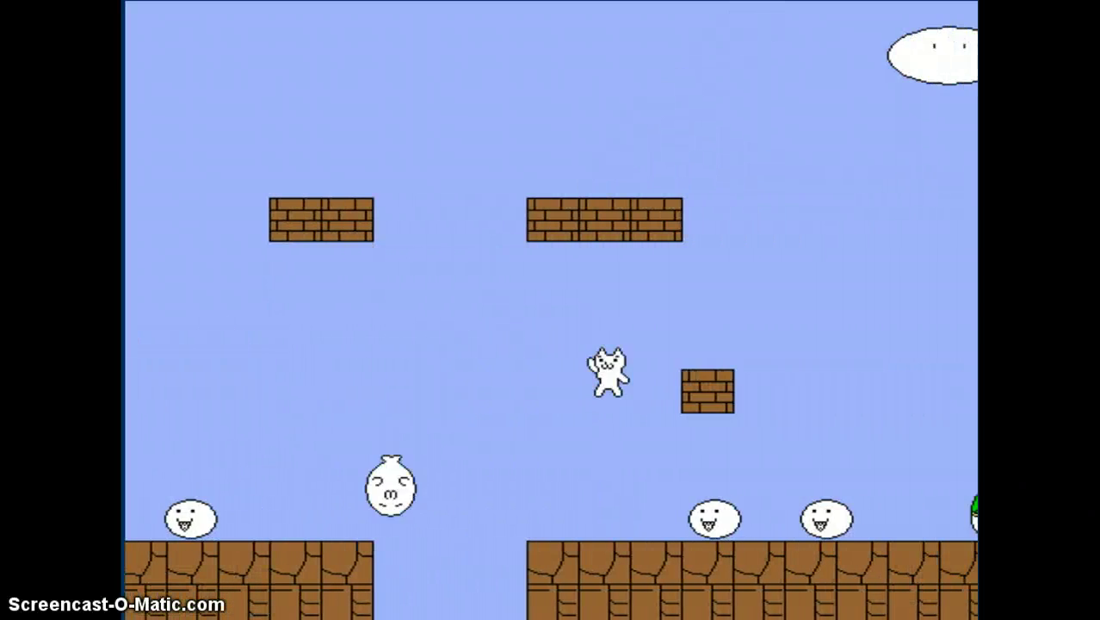
Hop onto the small brick block and collect the checkpoint flag
key(Up)
key(Right)
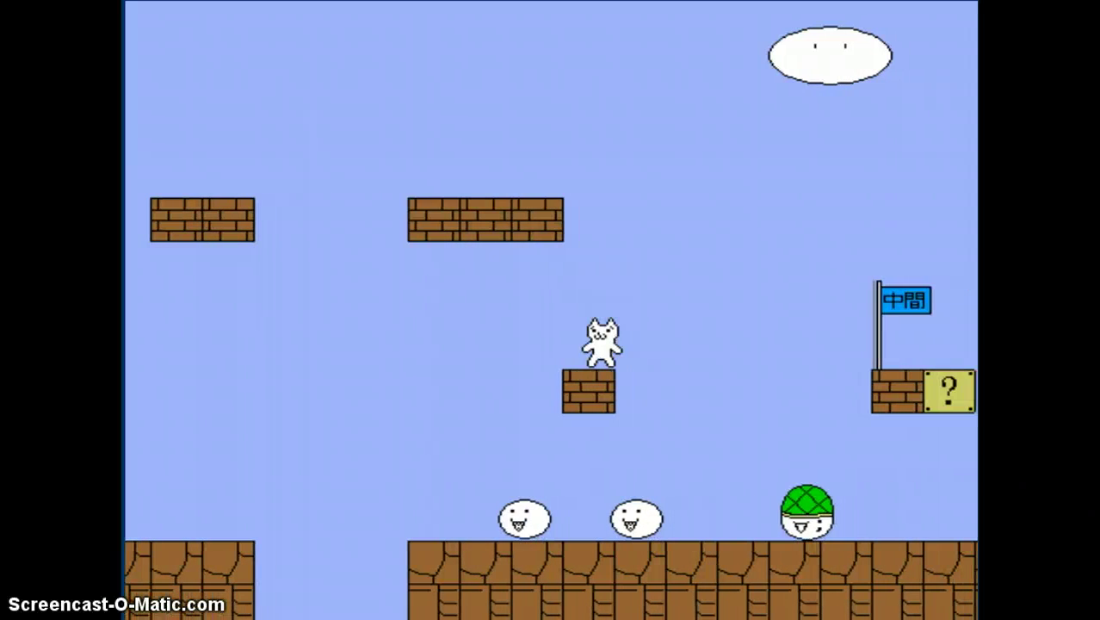
key(Up)
key(Right)
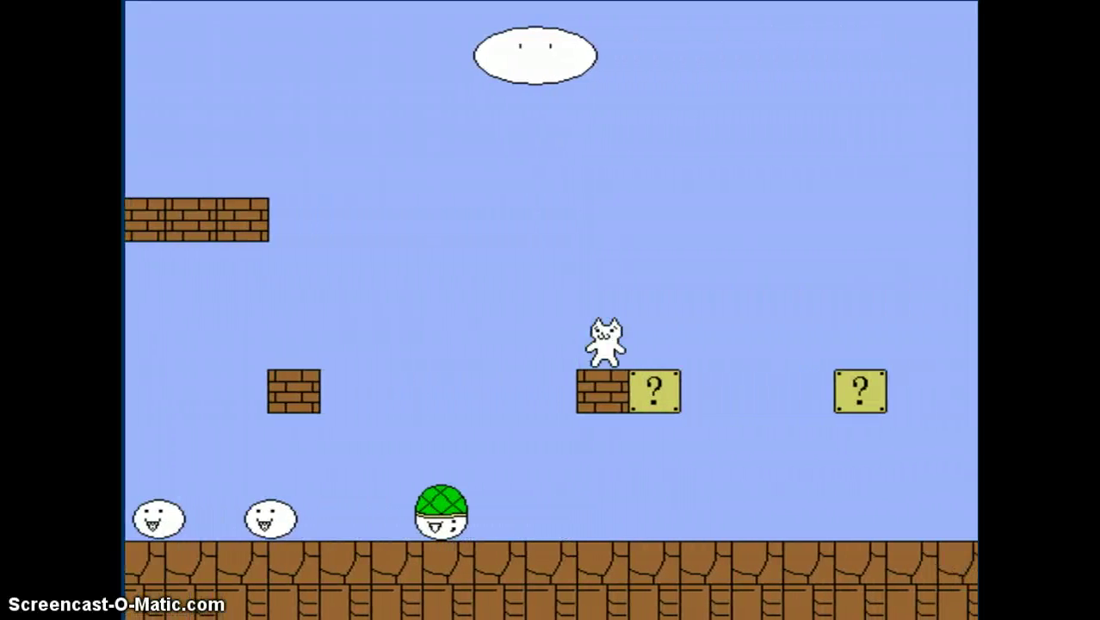
Run past the spikes and climb to the top of the brick staircase
key(Right)
key(Up)
key(Up)
key(Right)
key(Up)
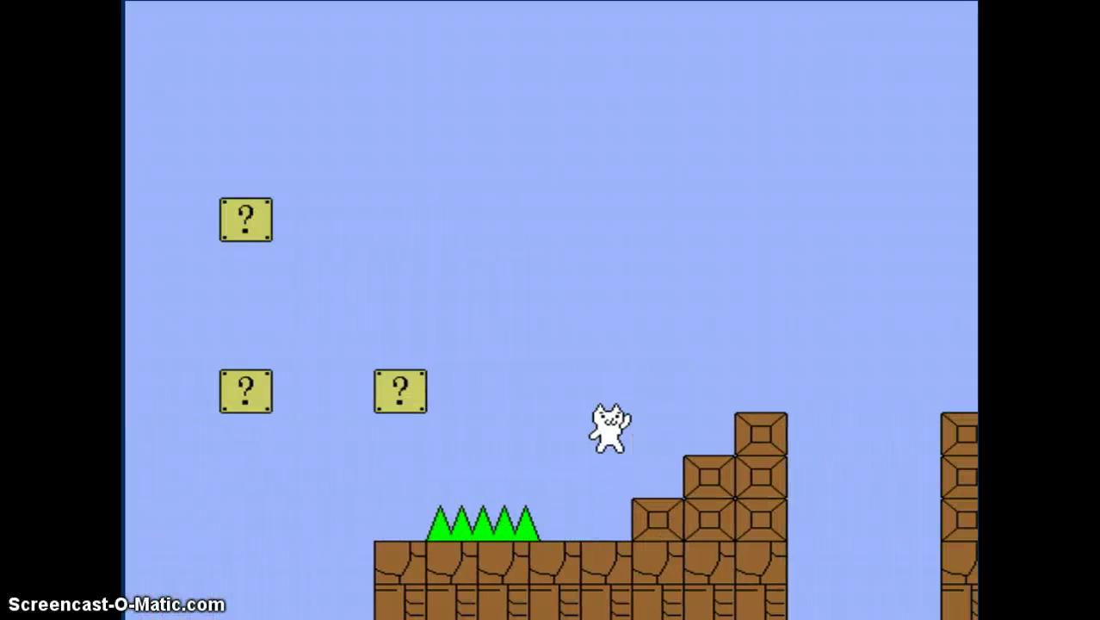
key(Right)
key(Up)
key(Up)
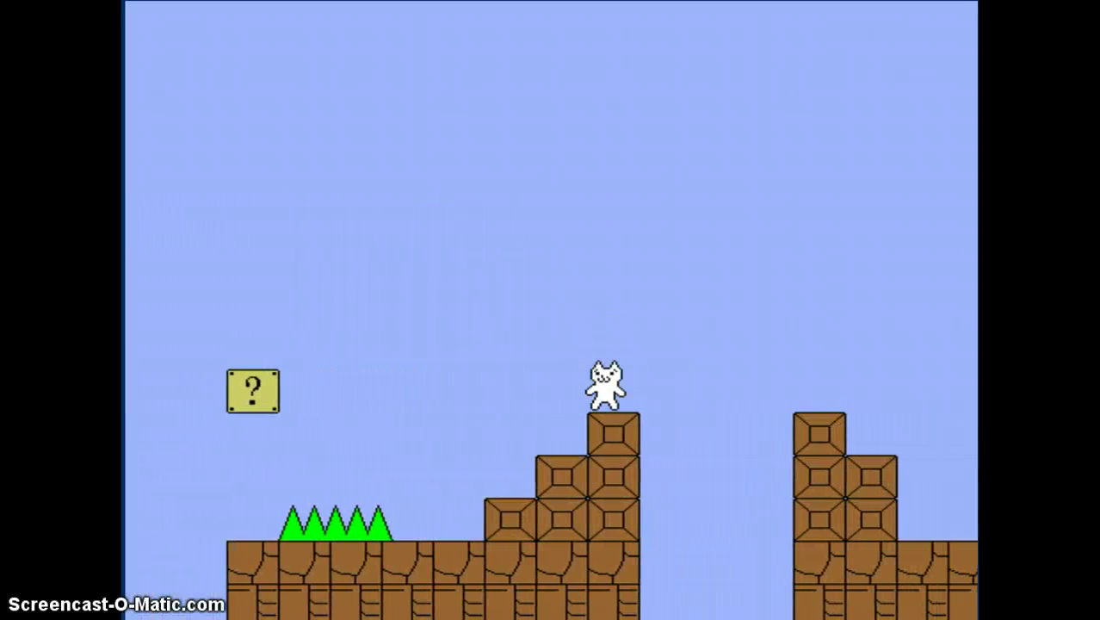
Cross the pit to the right pillar and pass the floating block and pipe
key(Up)
key(Right)
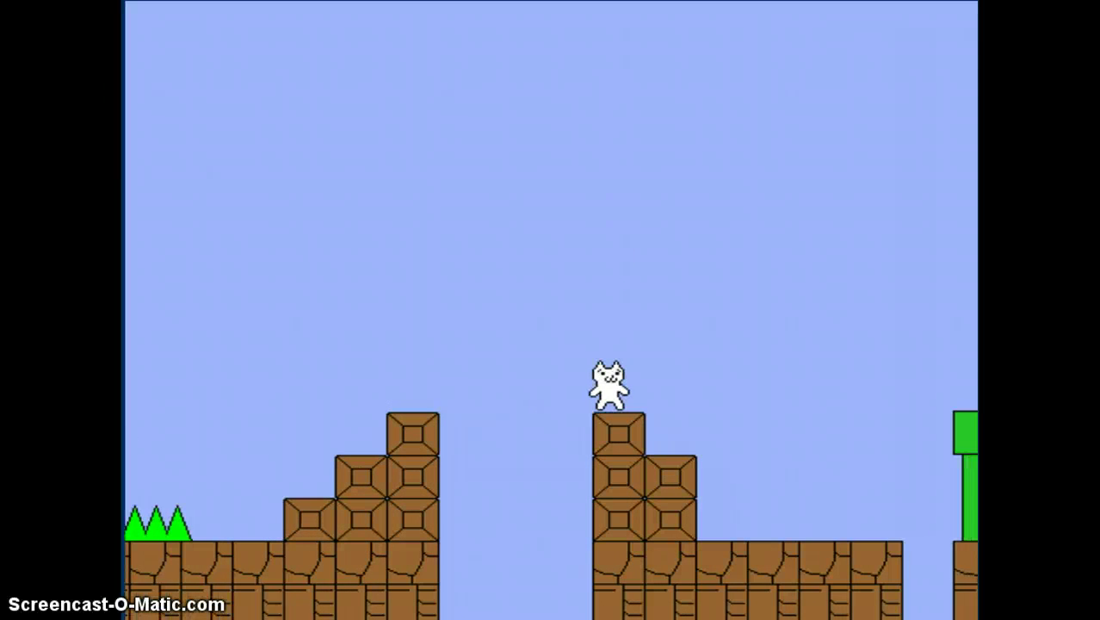
key(Up)
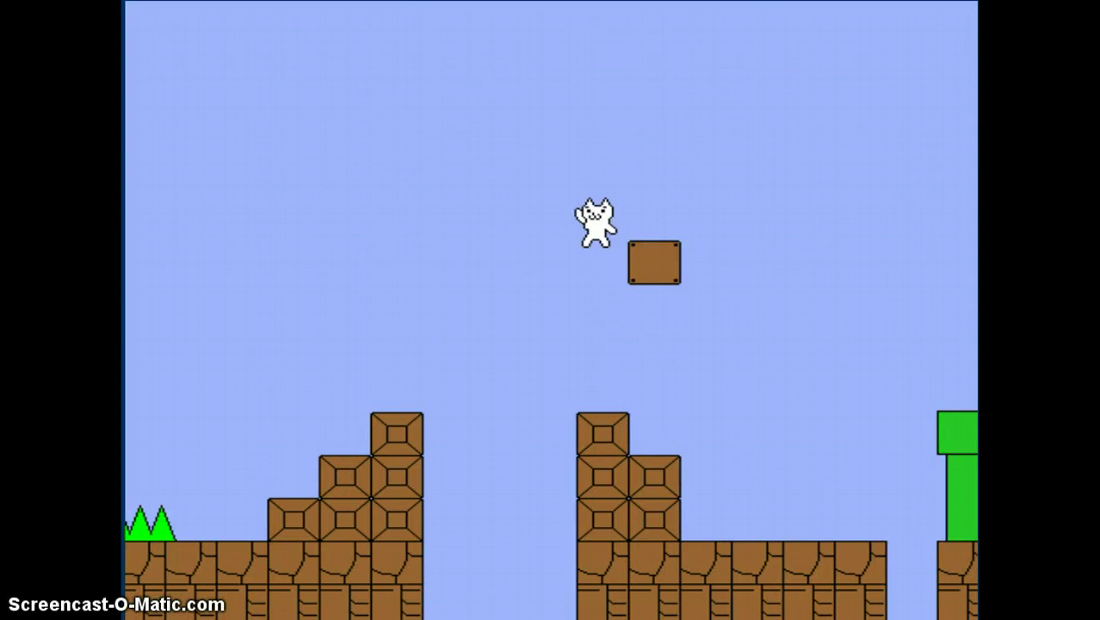
key(Right)
key(Up)
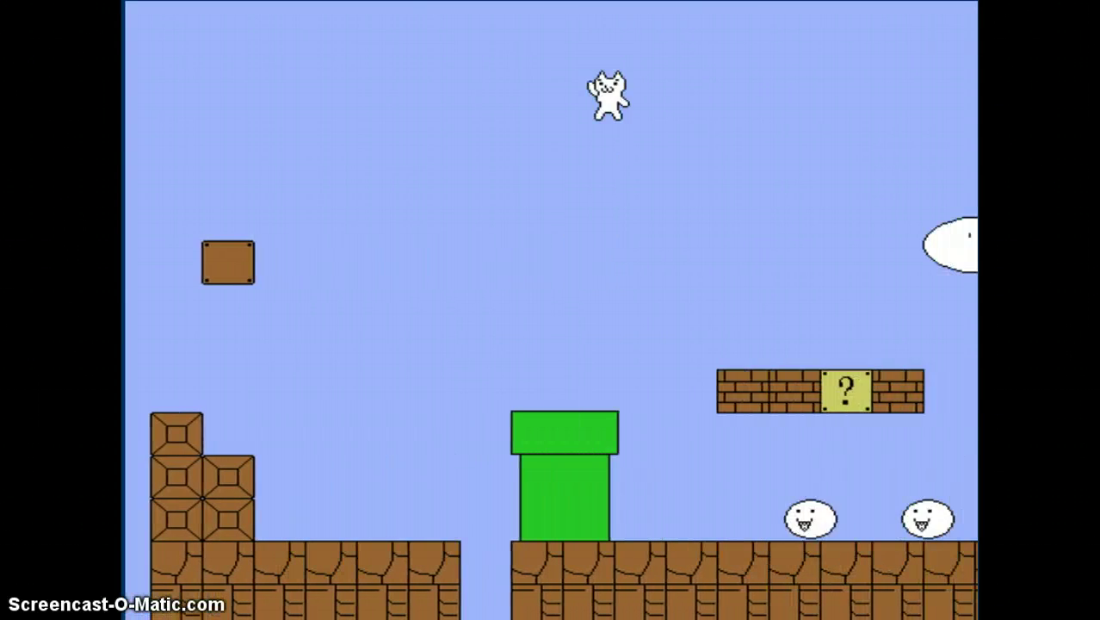
key(Right)
Jump past the ? block onto the big staircase
key(Up)
key(Right)
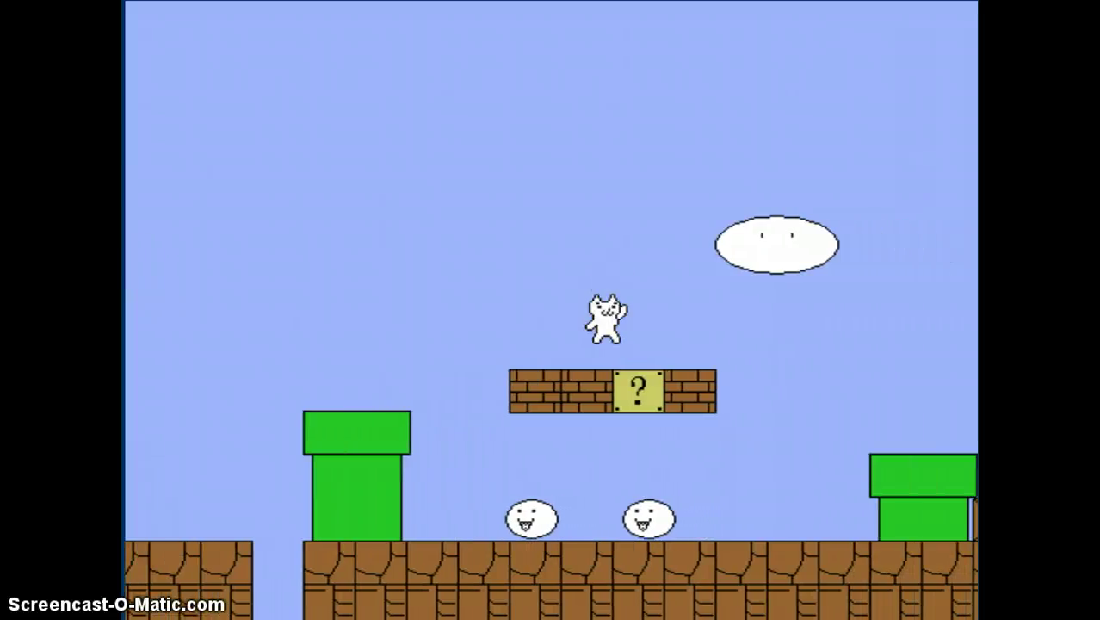
key(Up)
key(Right)
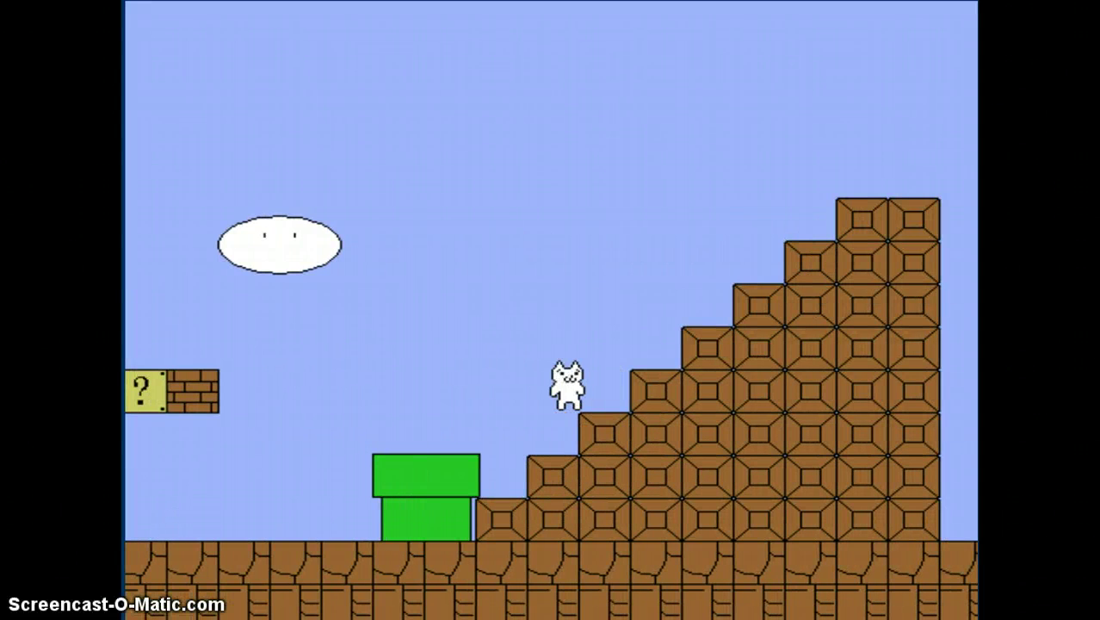
key(Up)
Retreat onto the green pipe, then leap over the enemies onto the staircase
key(Left)
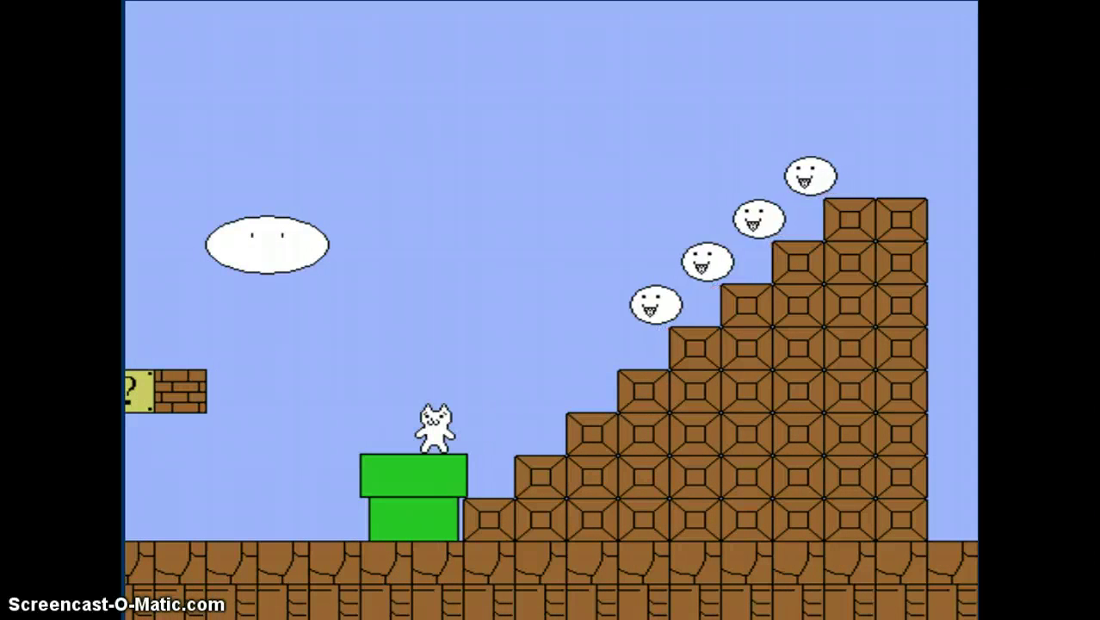
key(Left)
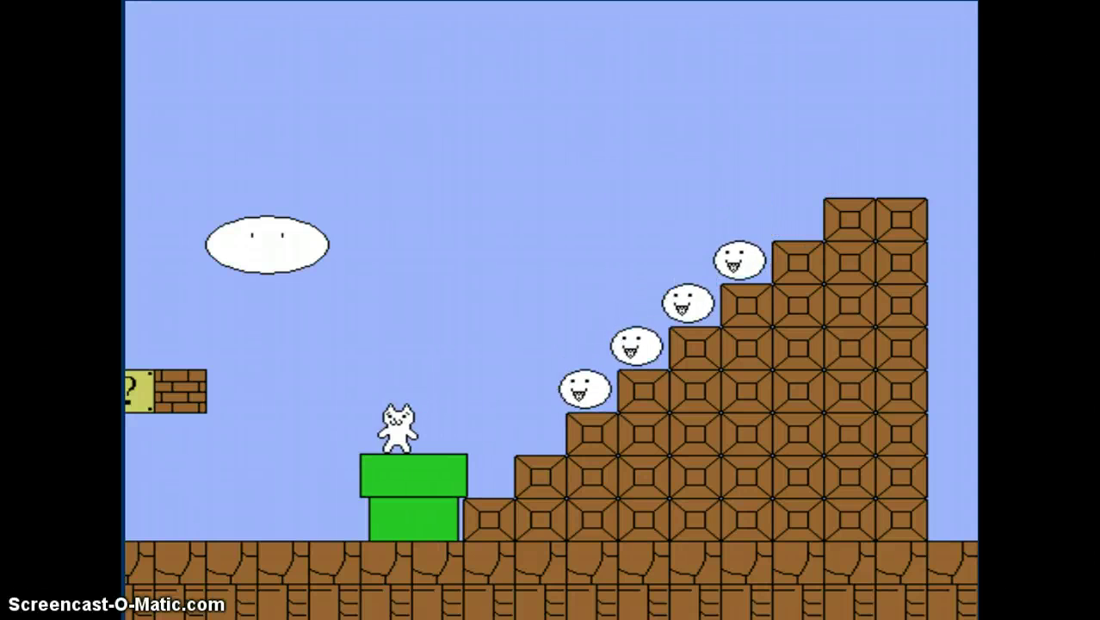
key(Up)
key(Right)
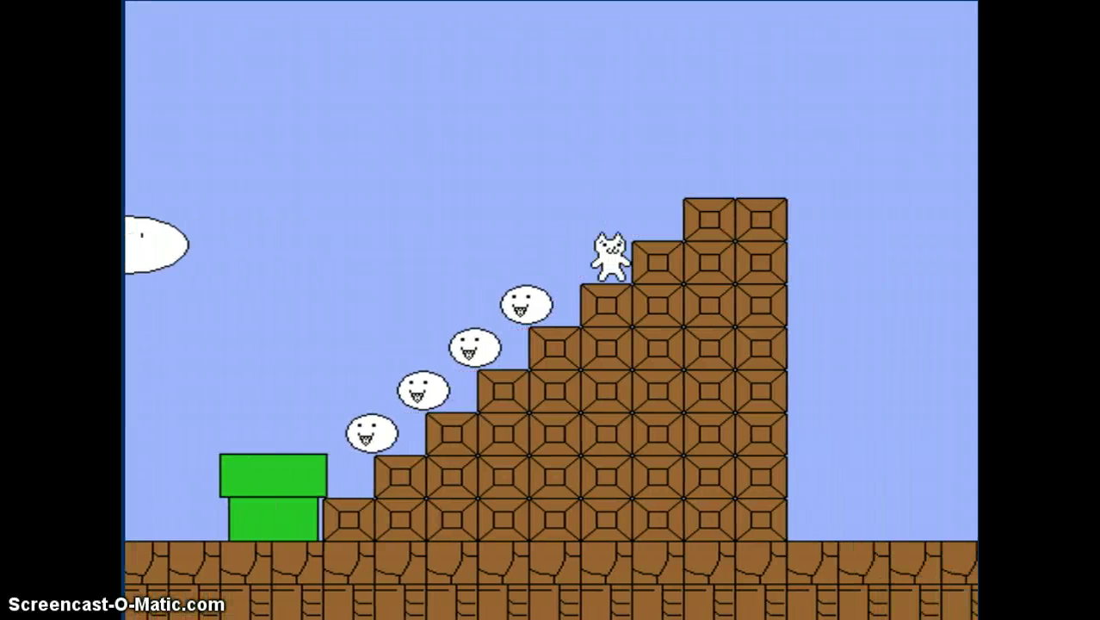
Climb to the staircase top and jump toward the flagpole
key(Up)
key(Right)
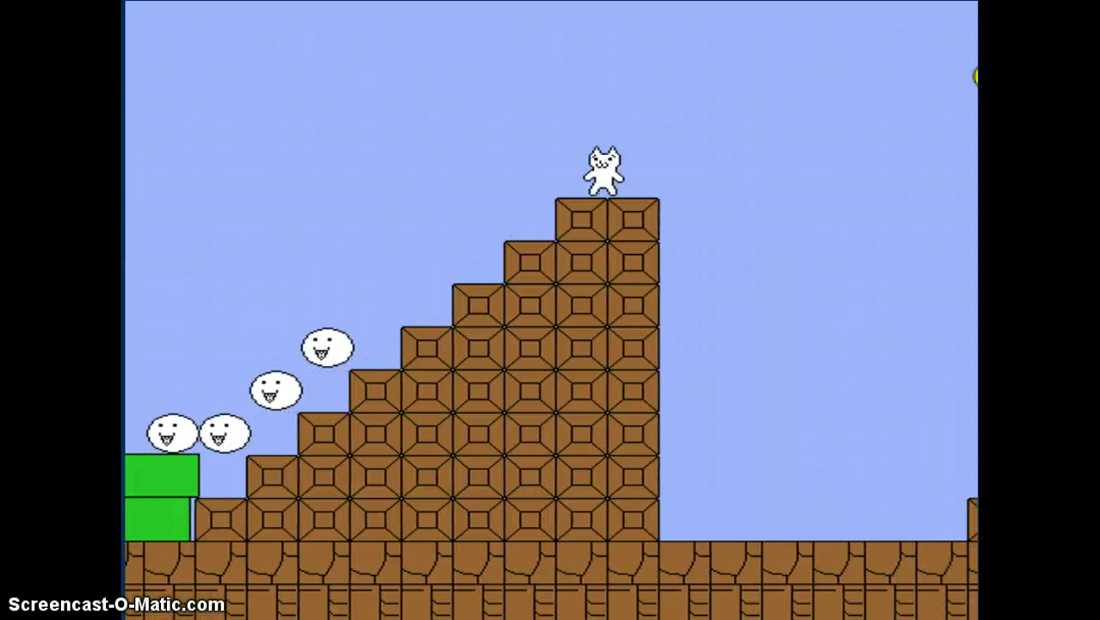
key(Right)
key(Up)
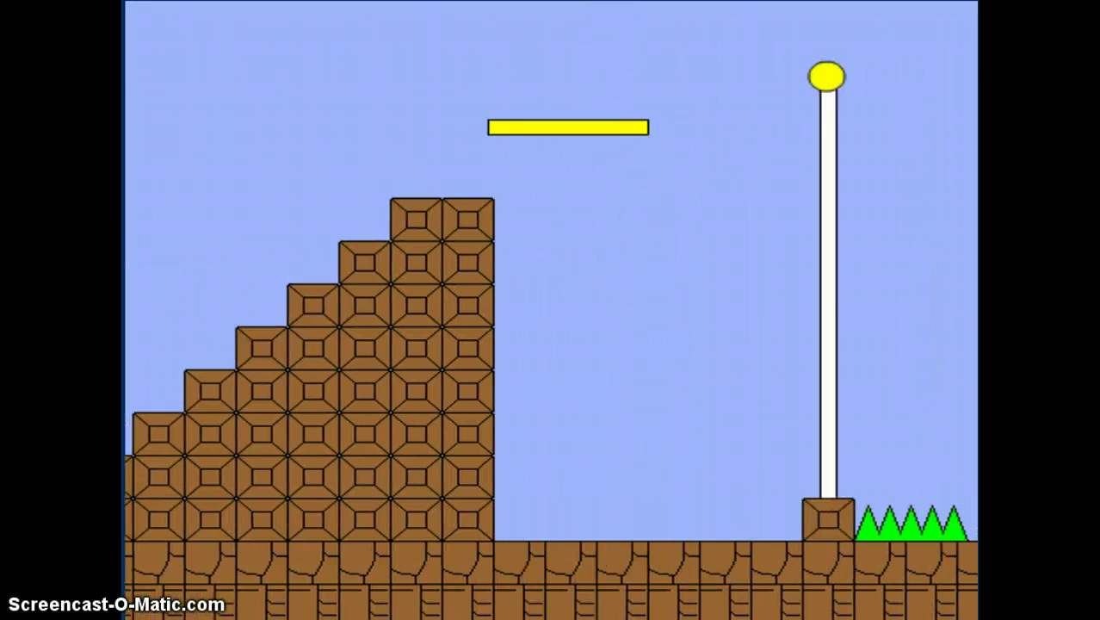
key(Right)
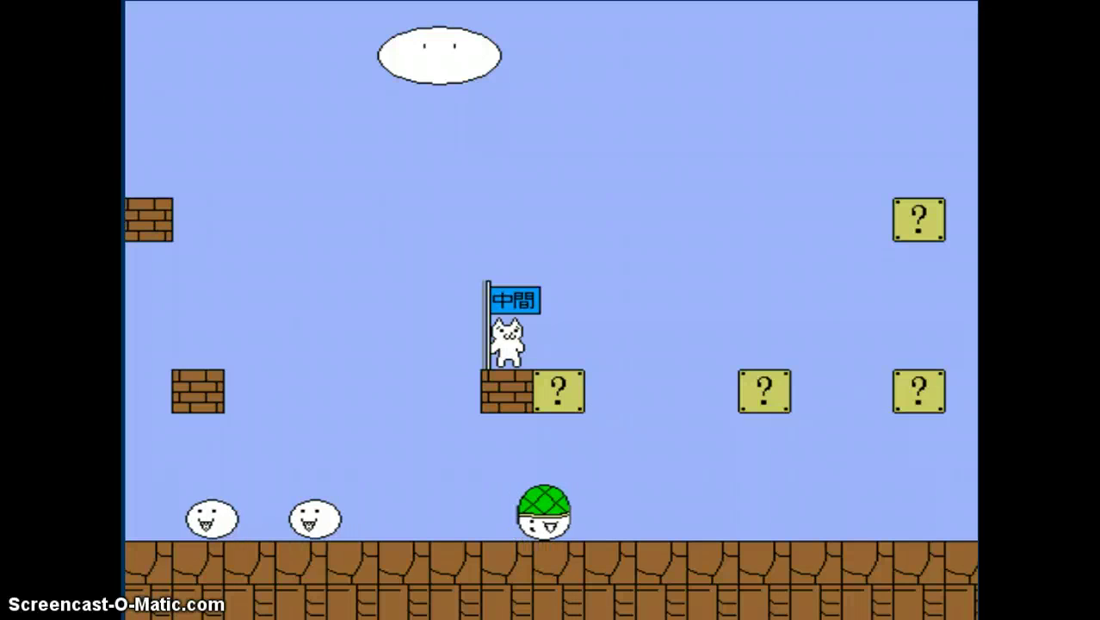
key(Up)
key(Right)
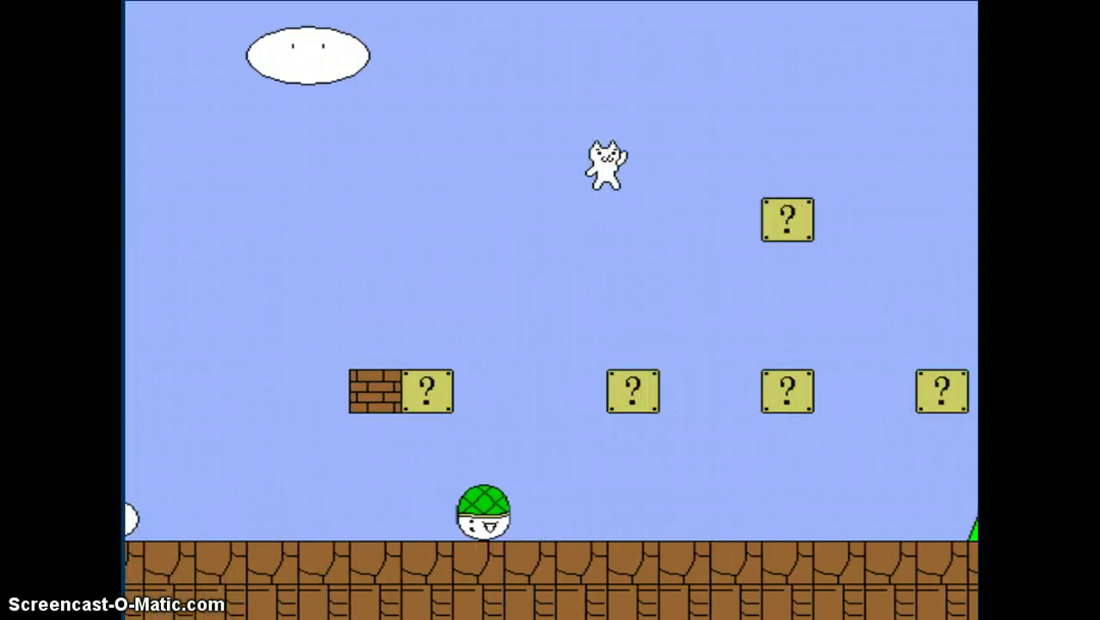
key(Right)
key(Up)
key(Right)
key(Up)
key(Right)
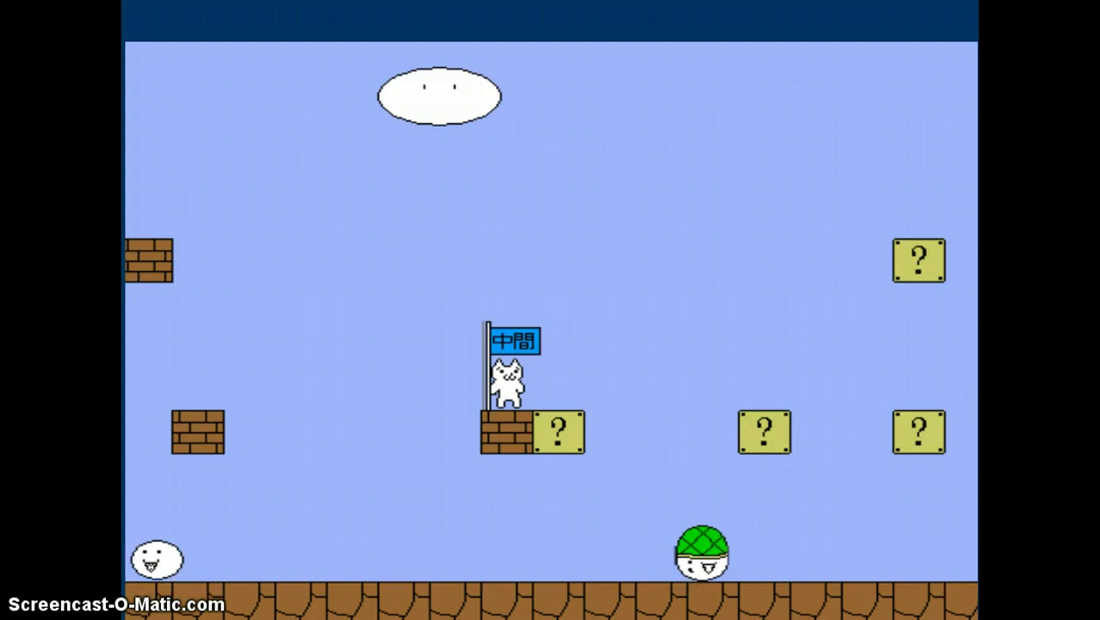
Leave the midway flag, pass the spikes and climb the brick stairs
key(Up)
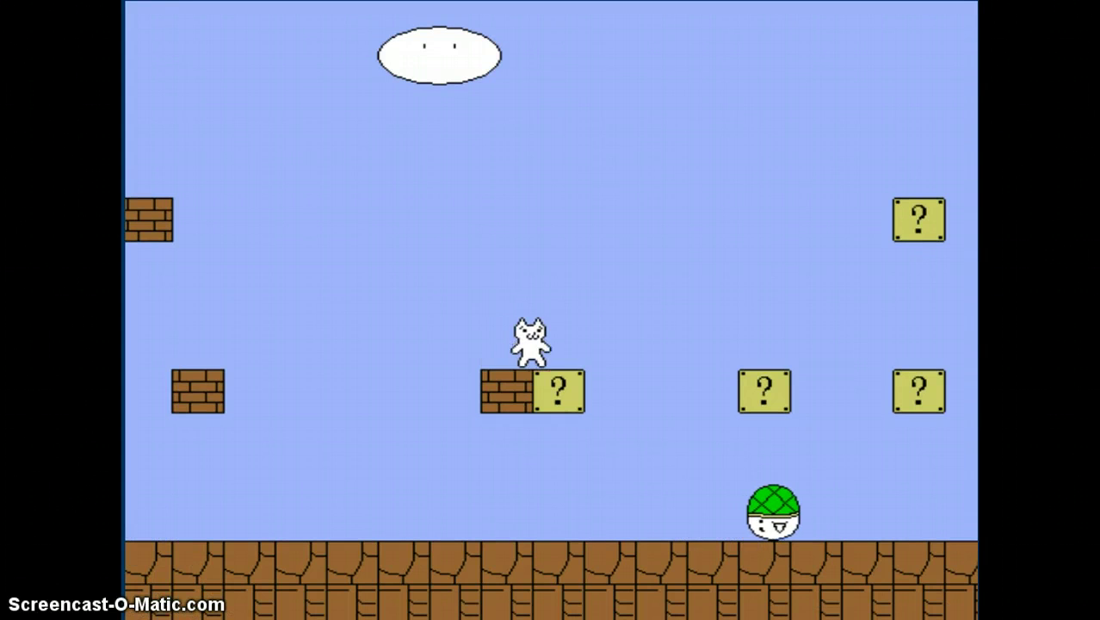
key(Right)
key(Right)
key(Up)
key(Right)
key(Up)
Cross to the next pillar, hit the hidden block, and clear the pipe
key(Up)
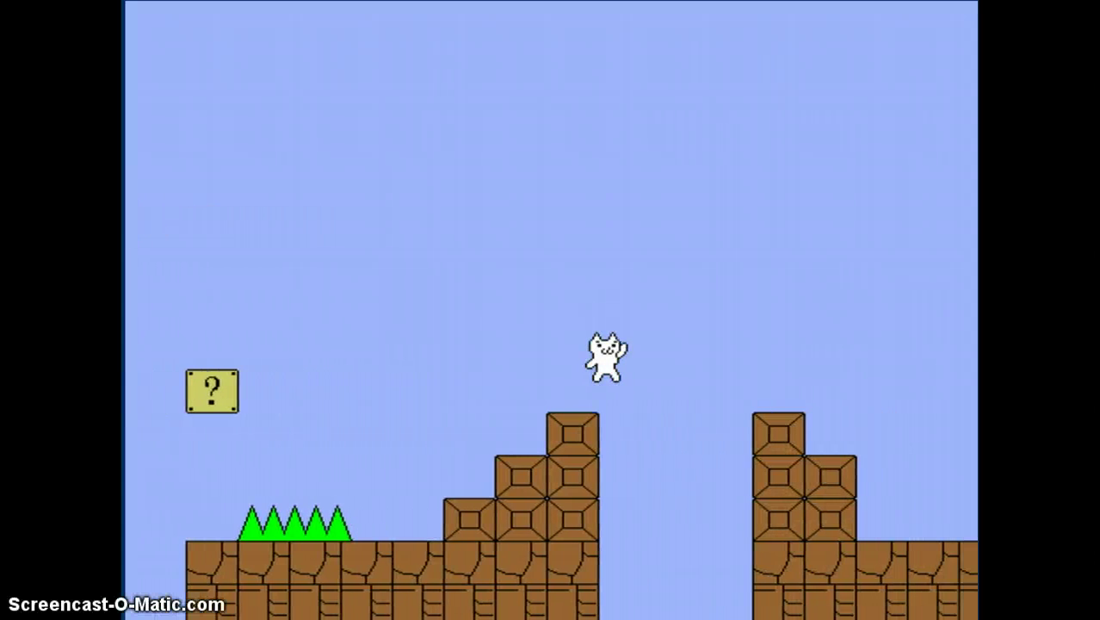
key(Right)
key(Up)
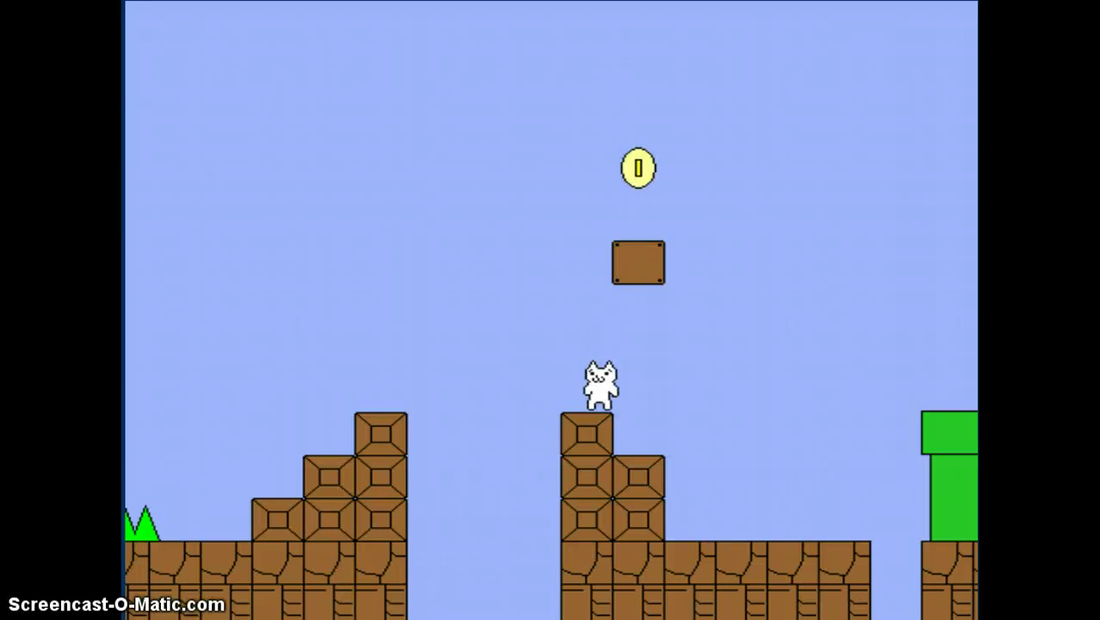
key(Right)
key(Up)
key(Right)
key(Right)
Retreat onto the green pipe, then jump the enemies onto the staircase
key(Up)
key(Right)
key(Up)
key(Left)
key(Left)
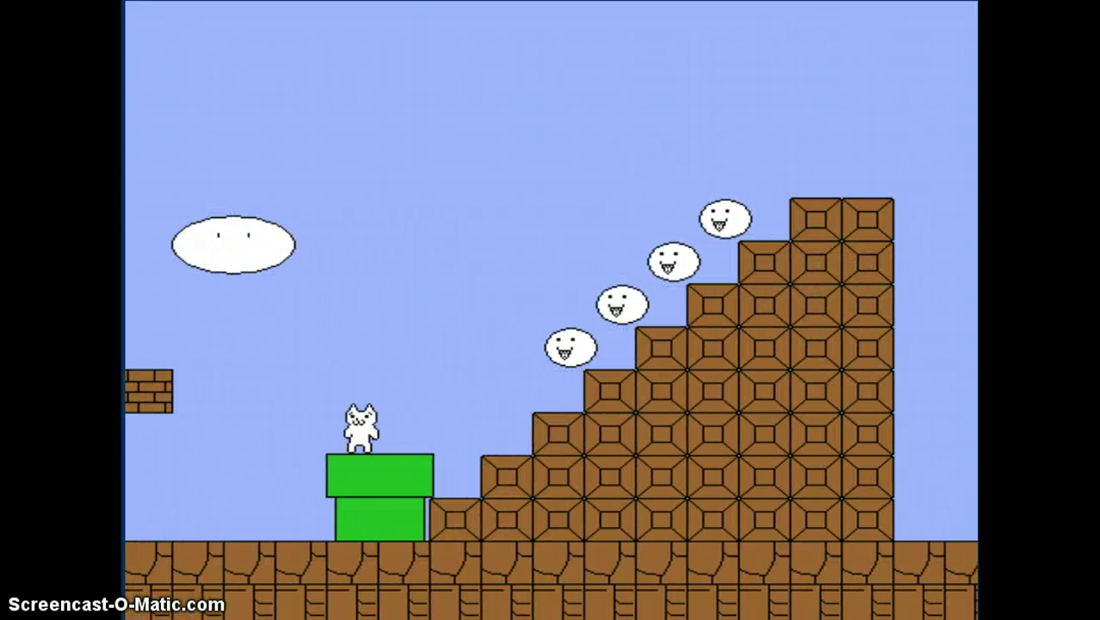
key(Left)
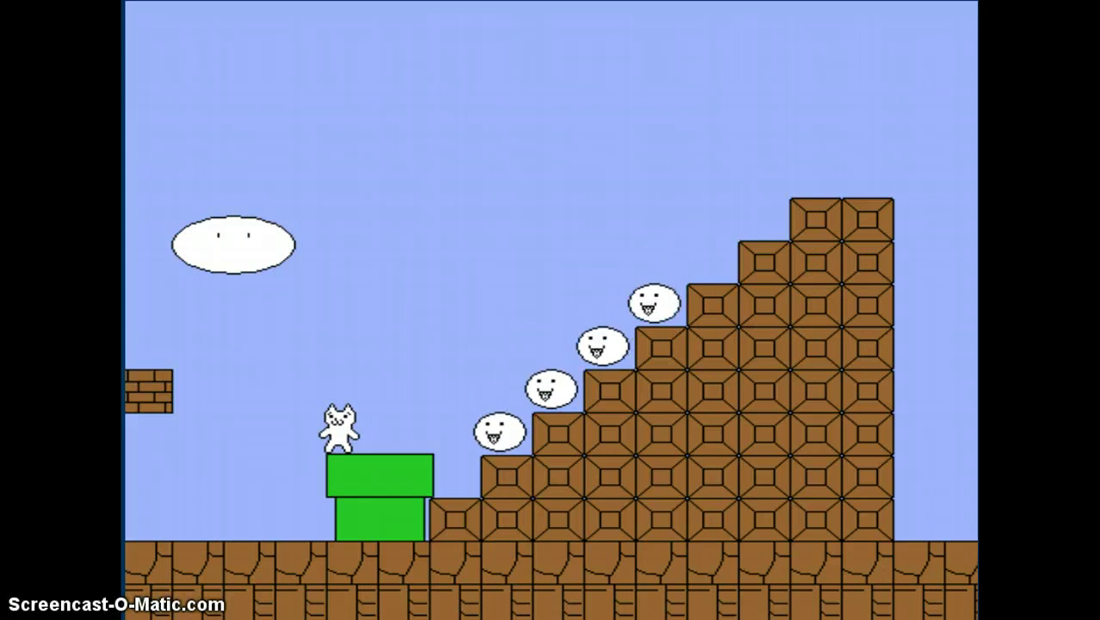
key(Up)
key(Right)
Climb to the top step and jump toward the flagpole and castle
key(Right)
key(Up)
key(Right)
key(Up)
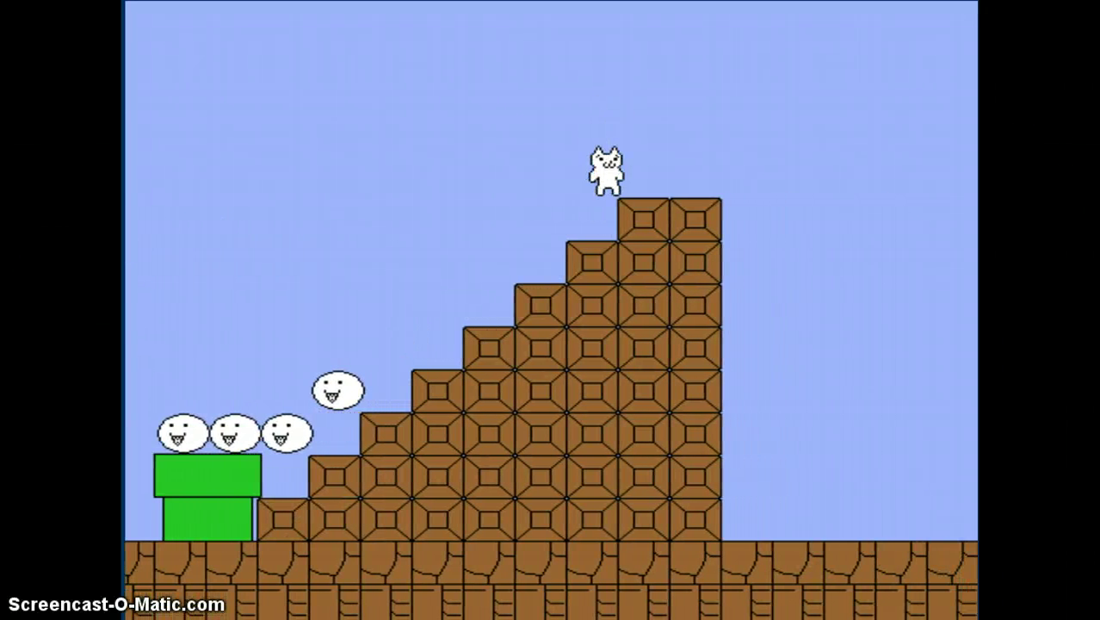
key(Right)
key(Right)
key(Up)
key(Right)
key(Right)
key(Right)
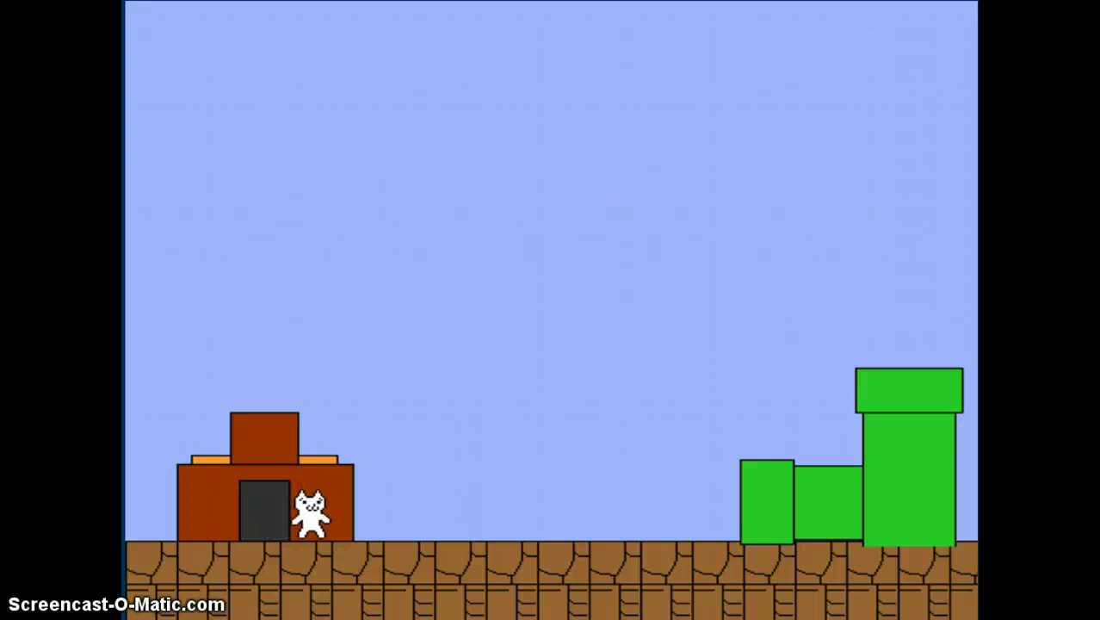
Hit the hidden block above the first pipe and dodge the released mushroom
key(Right)
key(Up)
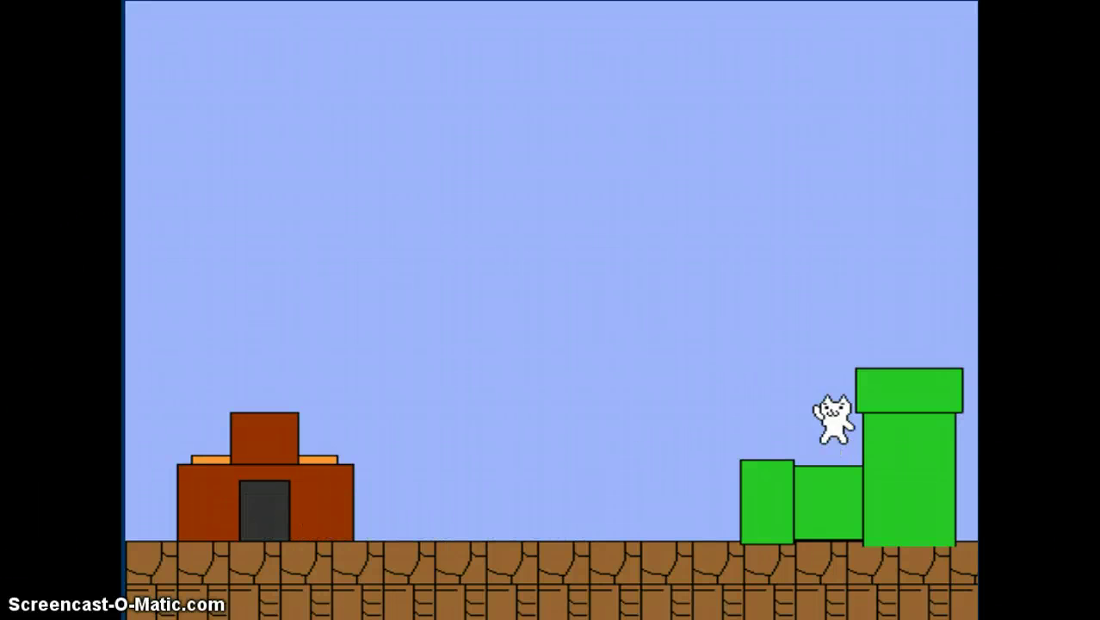
key(Left)
key(Up)
key(Left)
key(Right)
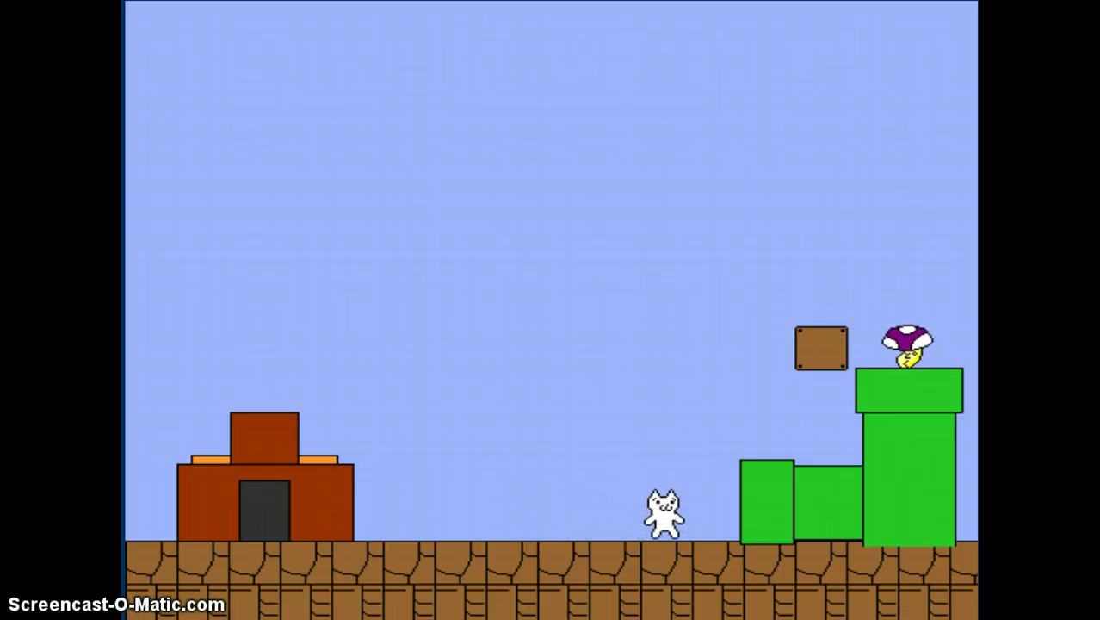
Uncover another hidden block, land on the low pipe, then drop back down
key(Up)
key(Right)
key(Up)
key(Left)
key(Up)
key(Right)
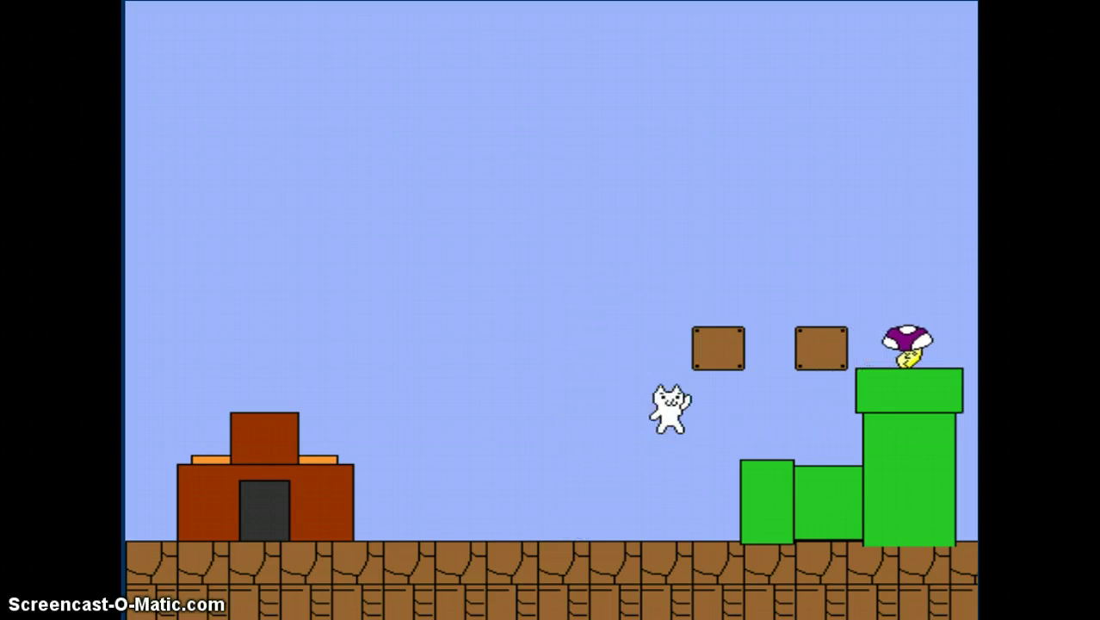
Climb onto the left brown block and jump from it toward the right edge
key(Up)
key(Right)
key(Up)
key(Right)
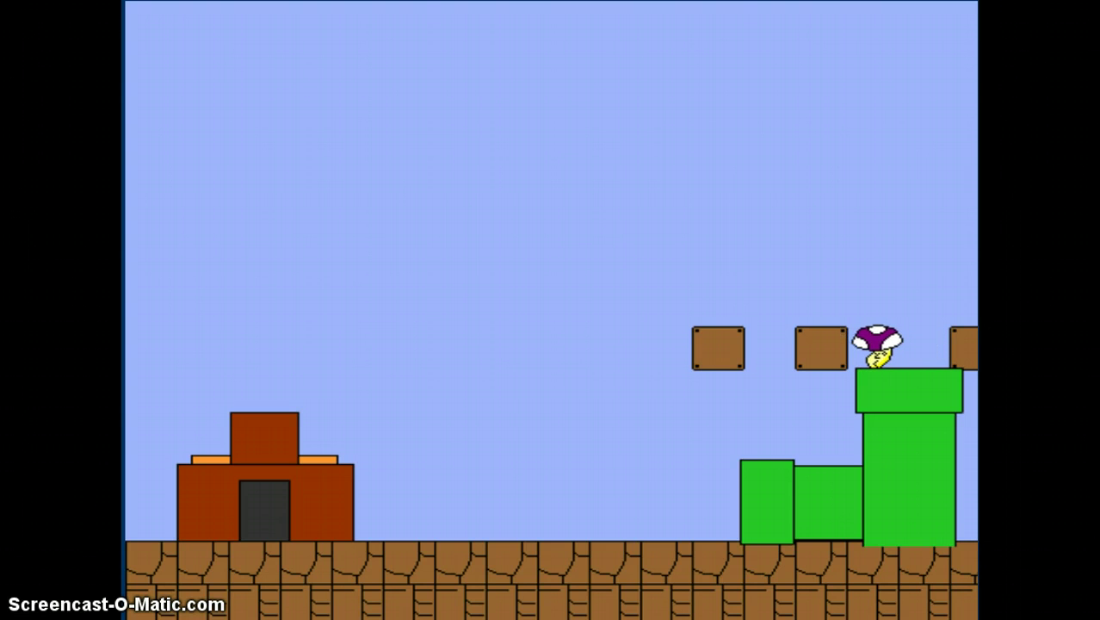
key(Up)
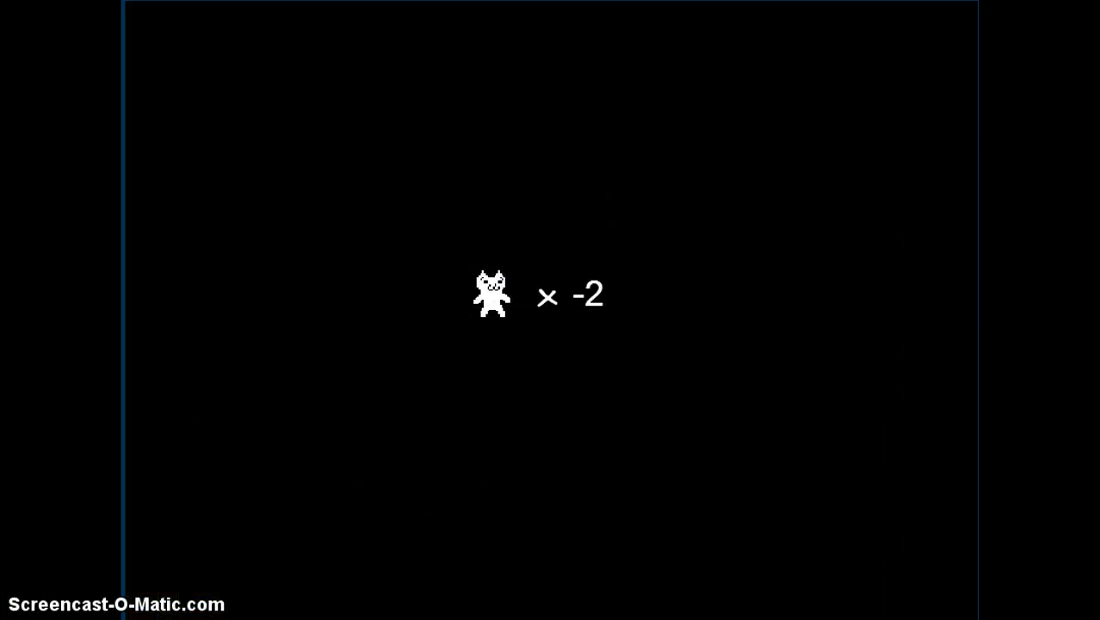
Run right from the castle and land on the green pipe
key(Right)
key(Up)
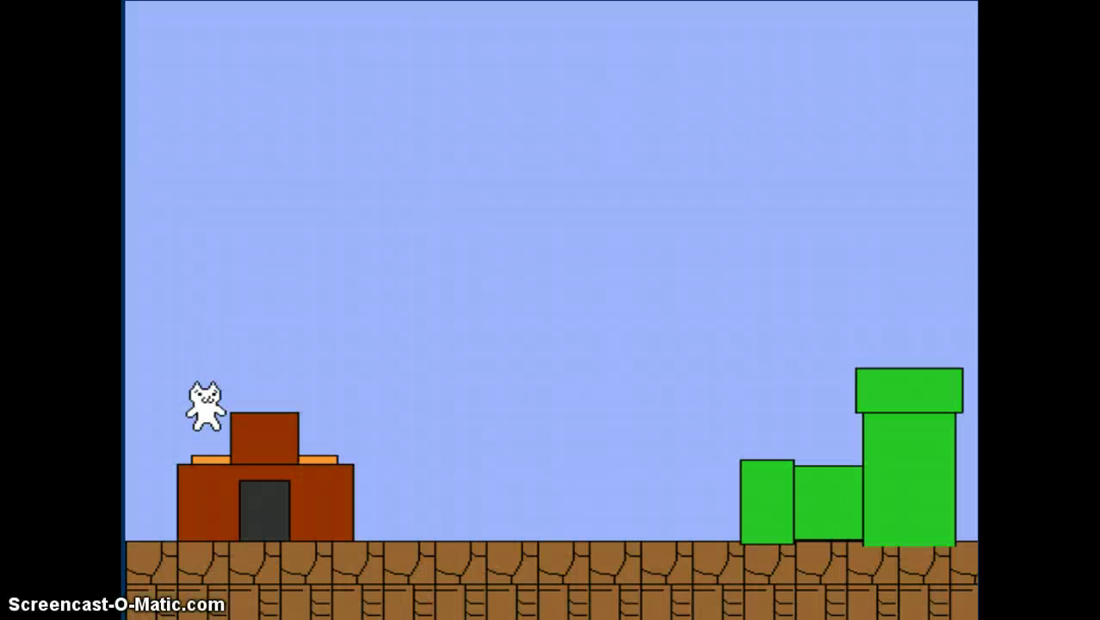
key(Right)
key(Up)
key(Right)
Hit the hidden block above the pipe, then drop left and walk right behind the pipe
key(Up)
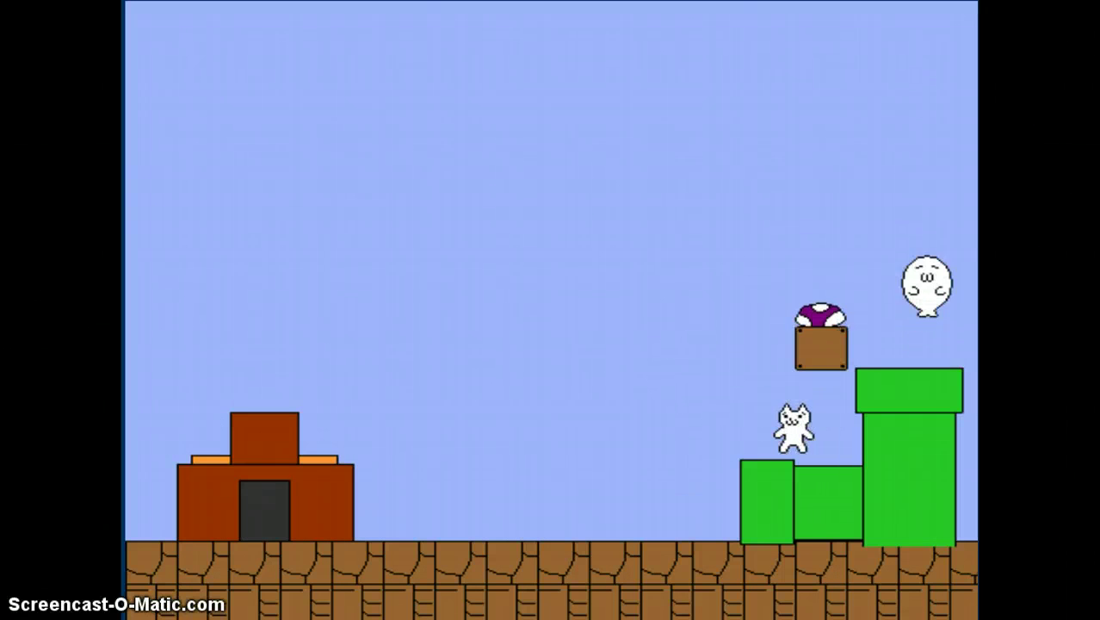
key(Left)
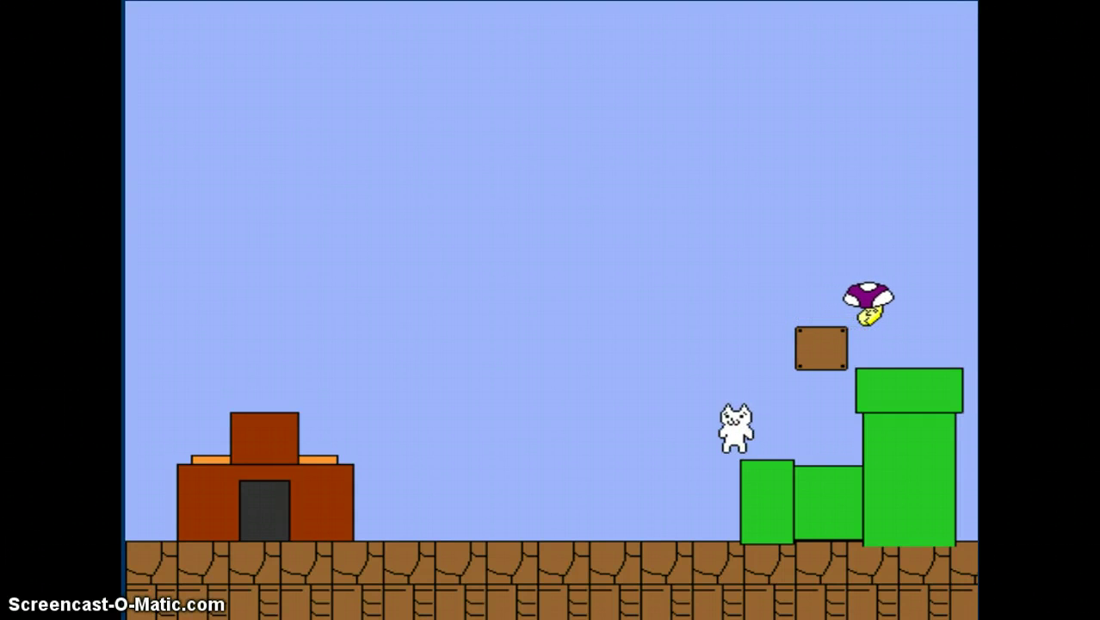
key(Right)
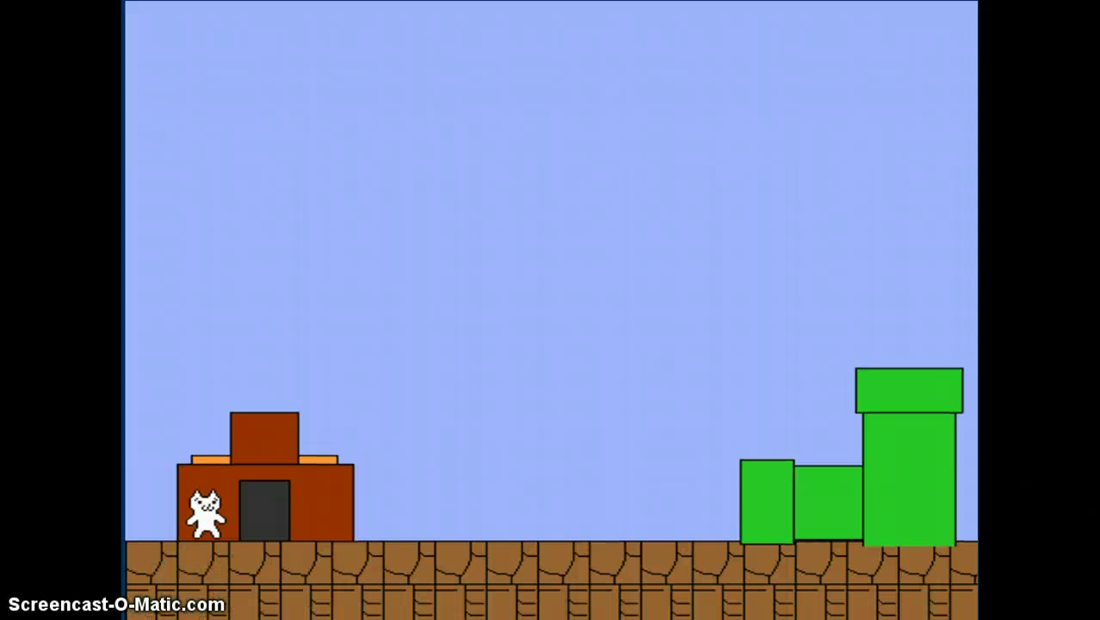
key(Right)
key(Up)
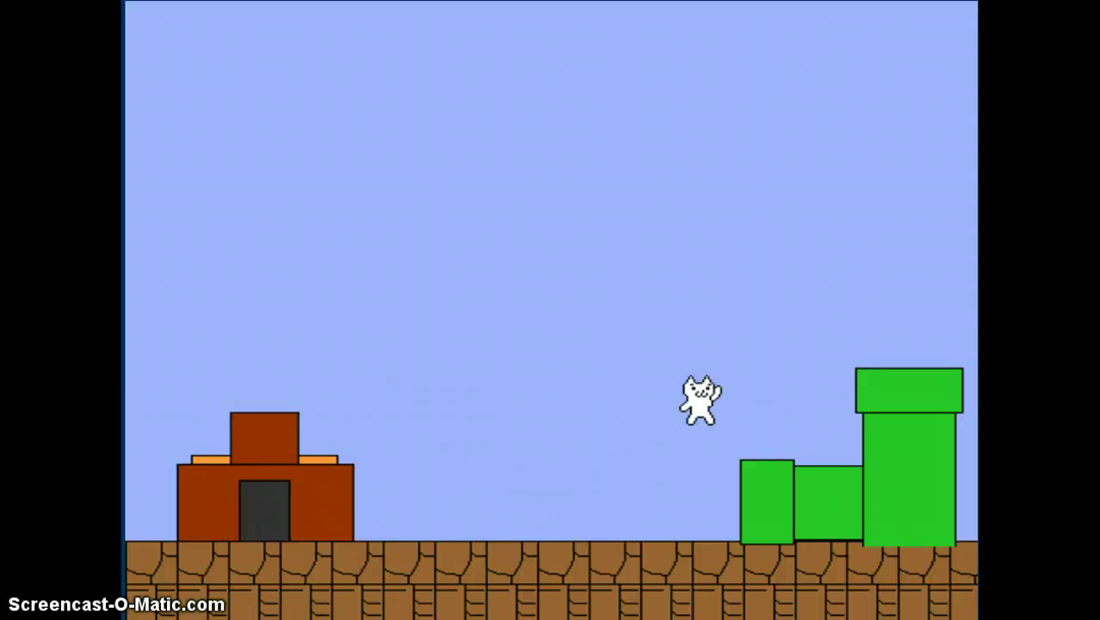
key(Up)
key(Up)
key(Right)
key(Up)
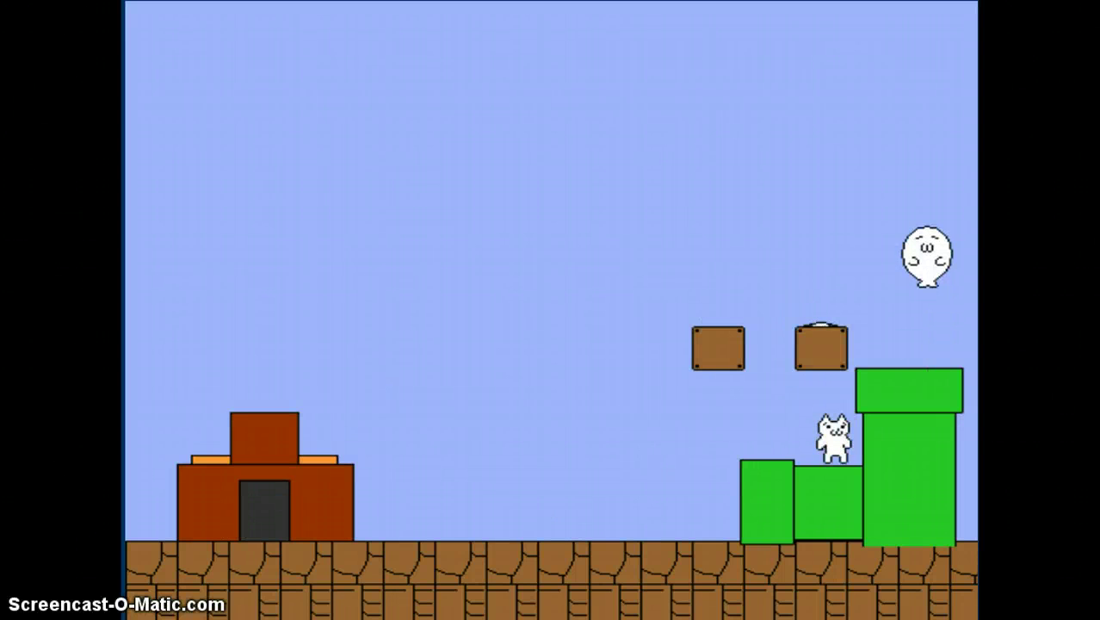
key(Left)
key(Up)
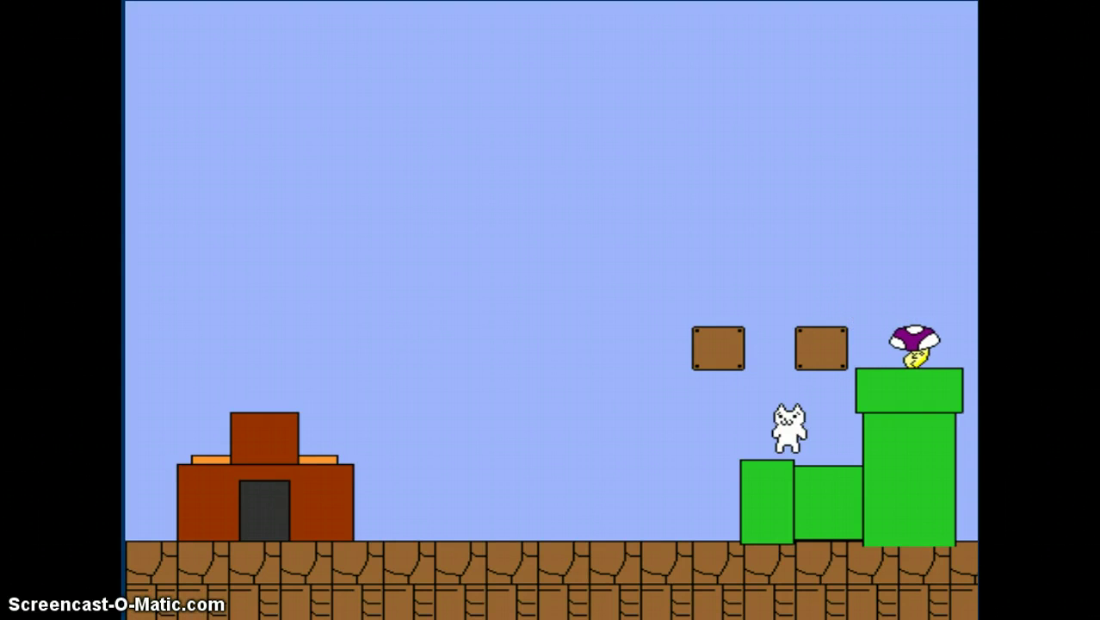
key(Left)
key(Left)
key(Right)
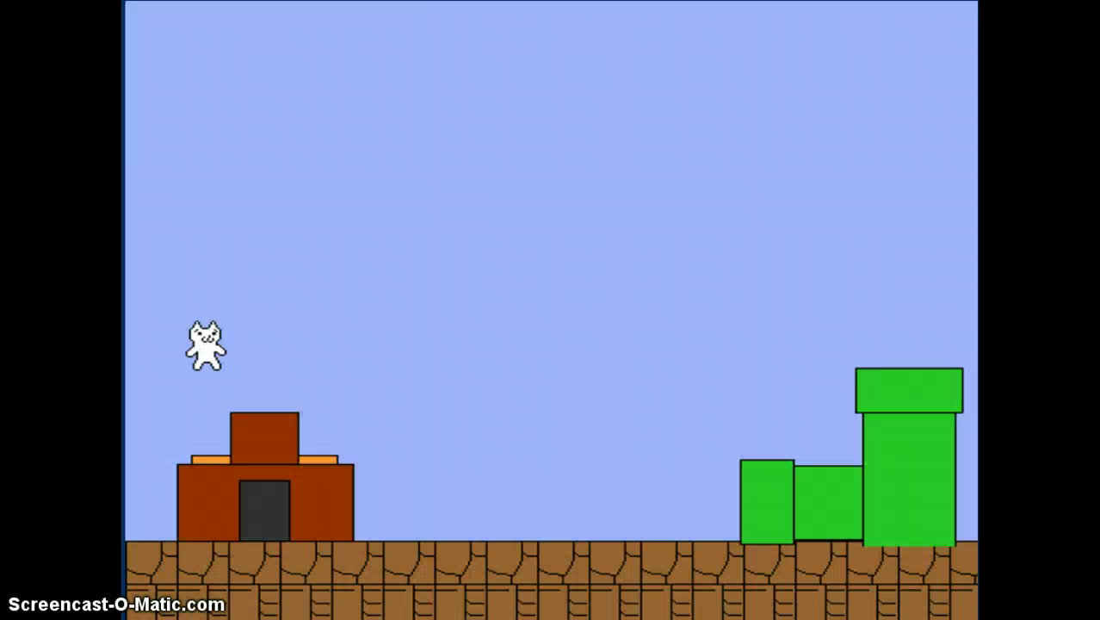
key(Right)
key(Right)
key(Up)
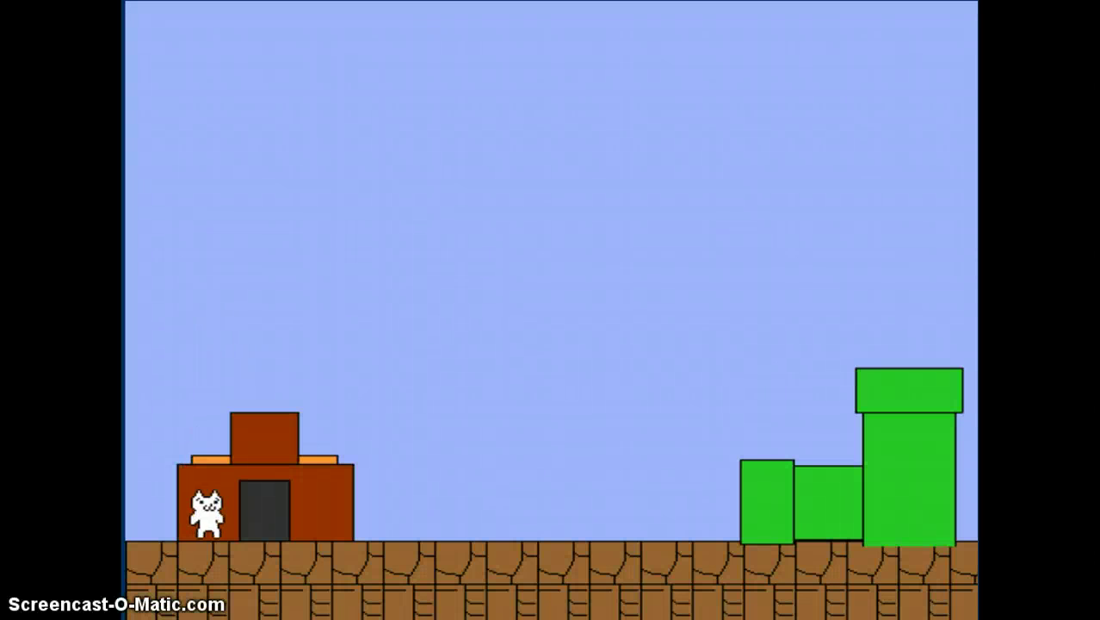
Run to the low pipe and hit the hidden block to release a coin
key(Right)
key(Right)
key(Up)
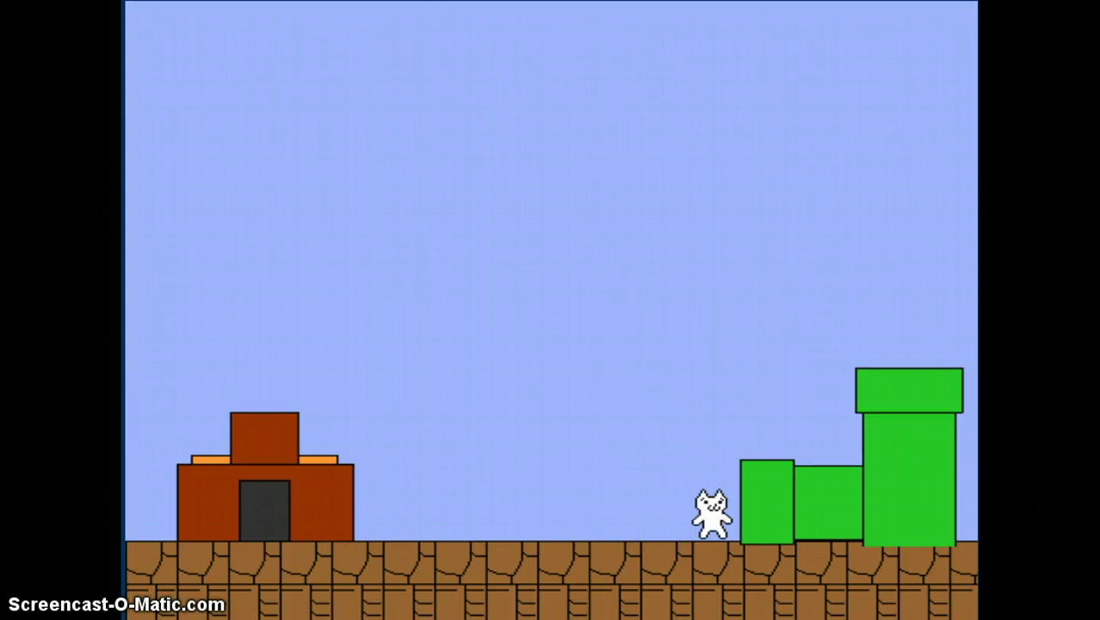
key(Up)
key(Up)
key(Right)
key(Up)
key(Right)
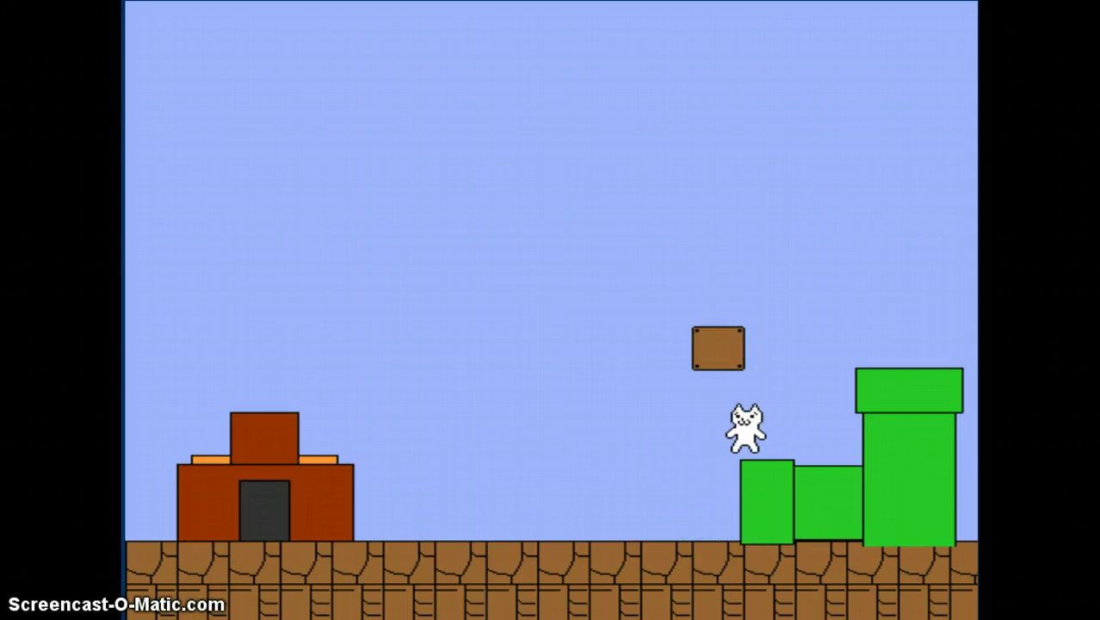
Jump onto the brown block, pass the tall pipe and step onto its top
key(Up)
key(Left)
key(Up)
key(Right)
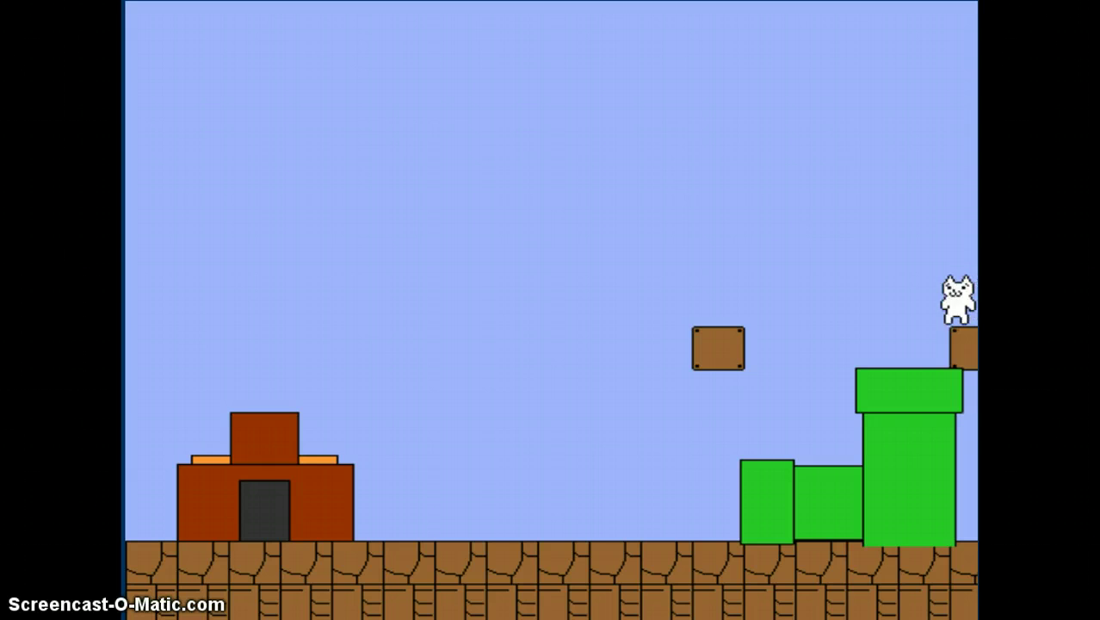
key(Left)
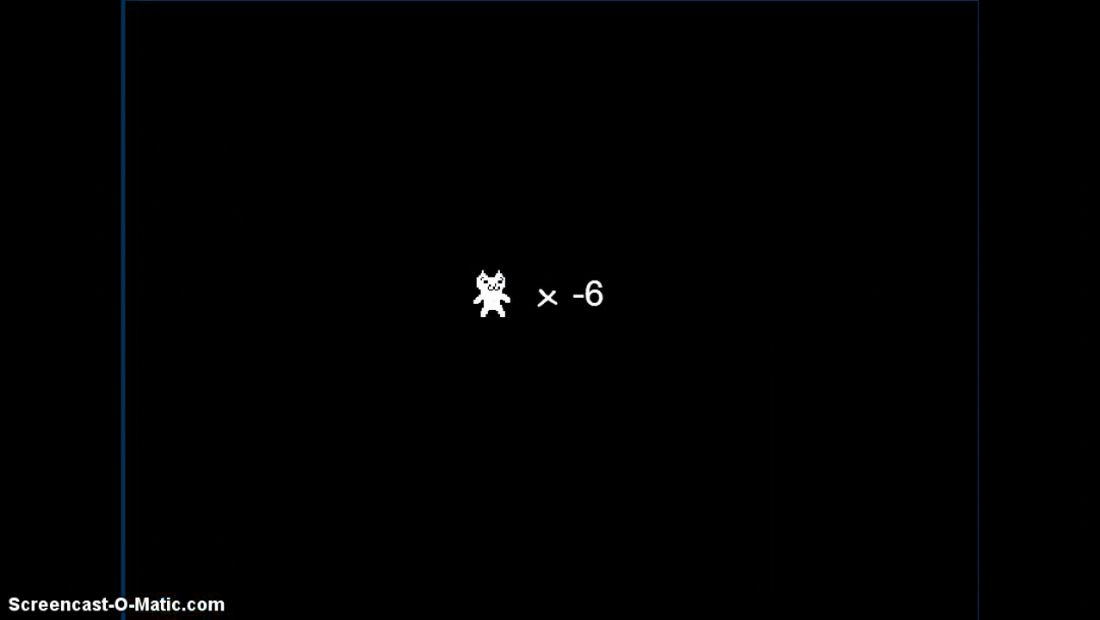
Enter the underground, hit the blocks and climb the rising block staircase
key(Right)
key(Right)
key(Up)
key(Right)
key(Up)
key(Right)
key(Up)
key(Right)
key(Up)
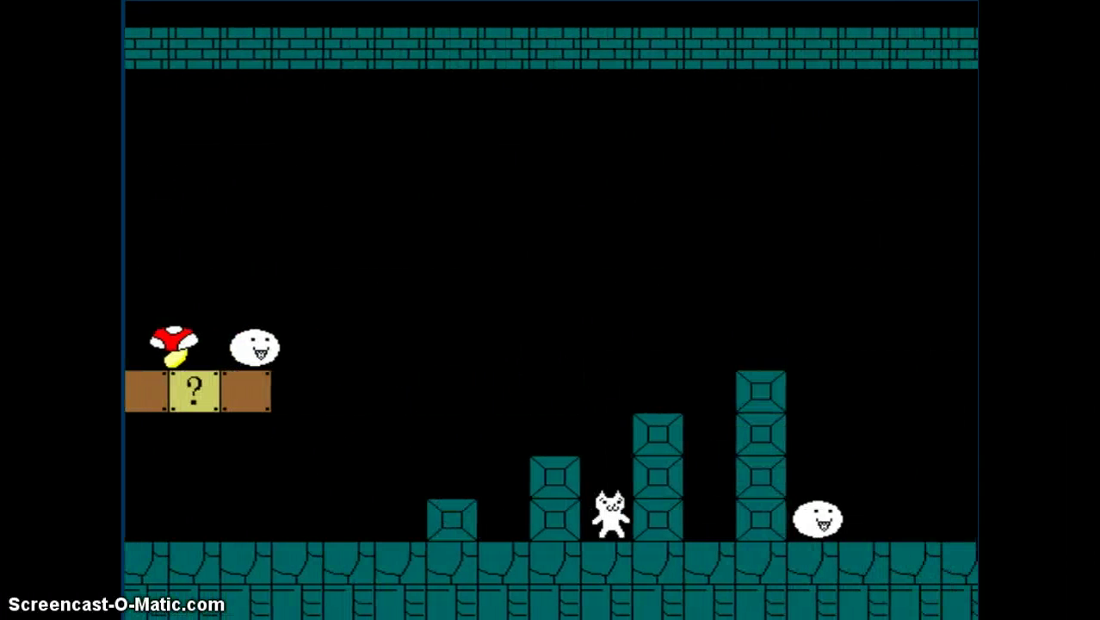
key(Right)
key(Up)
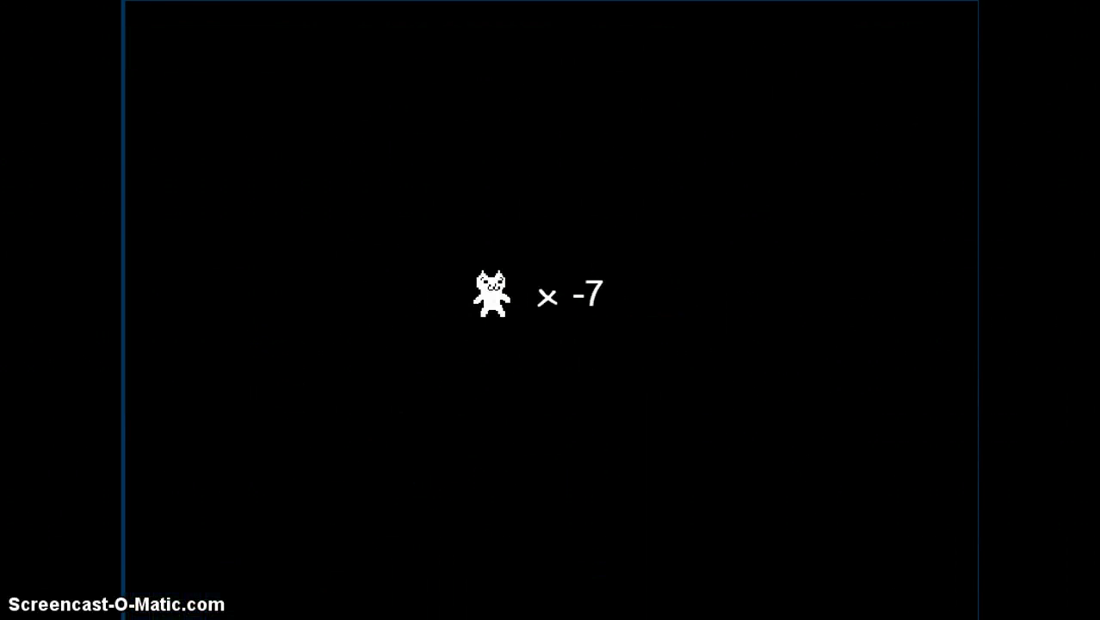
Restart, land on the question blocks and leap across the tall columns
key(Right)
key(Up)
key(Right)
key(Up)
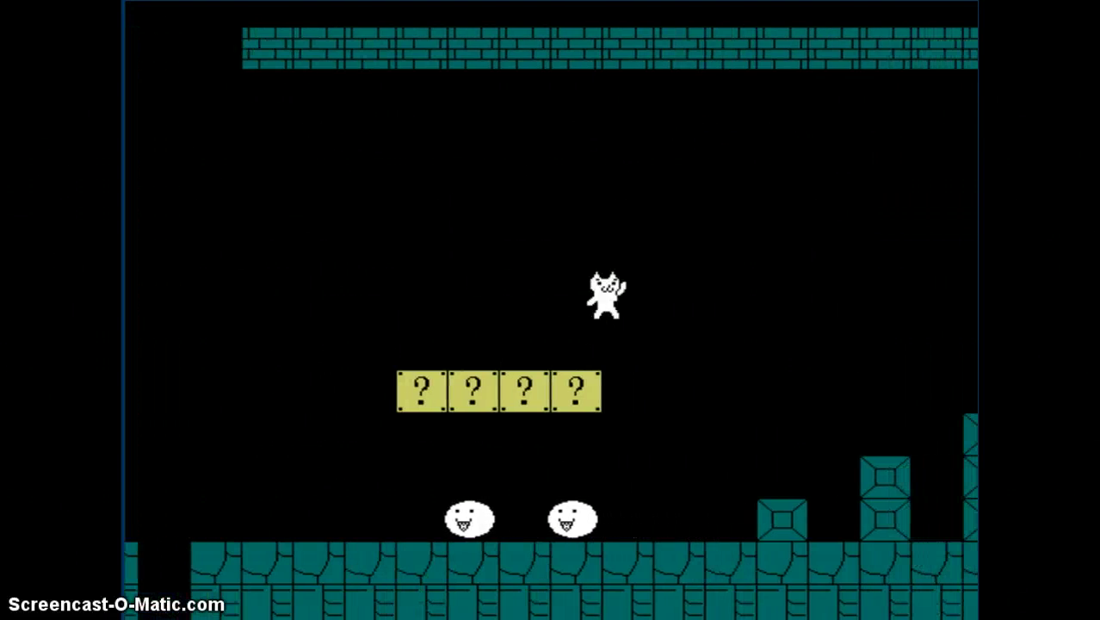
key(Right)
key(Up)
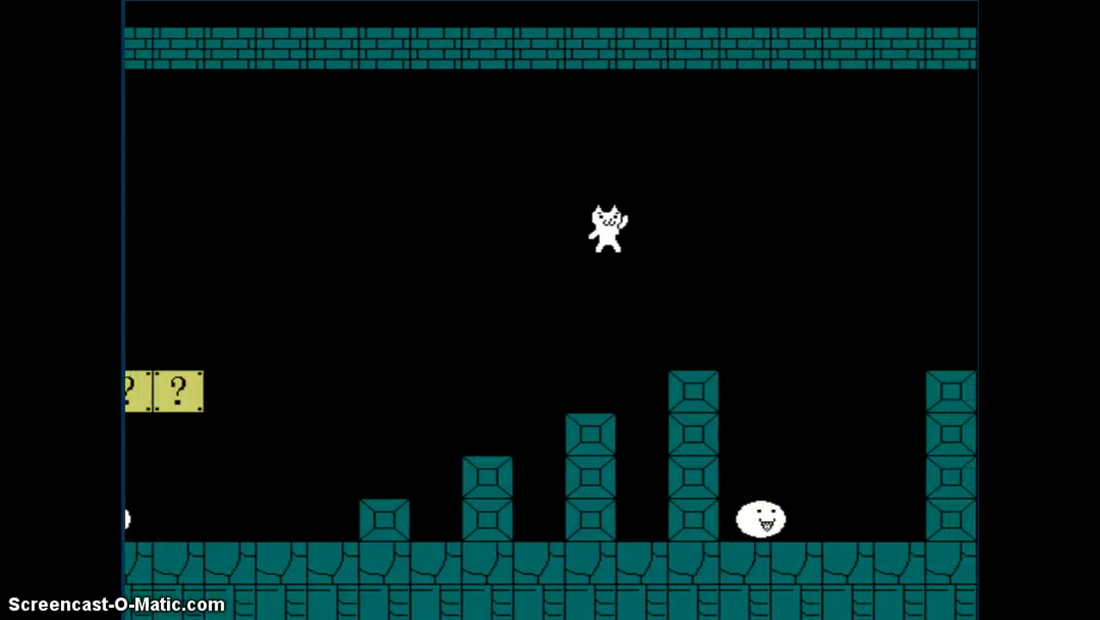
key(Left)
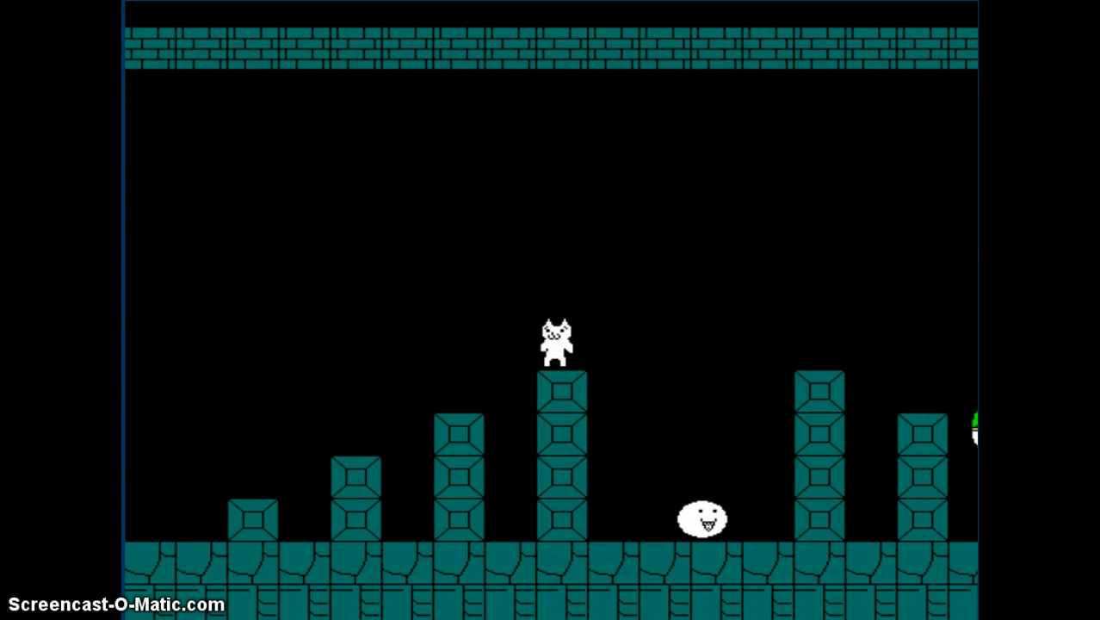
key(Up)
key(Right)
key(Right)
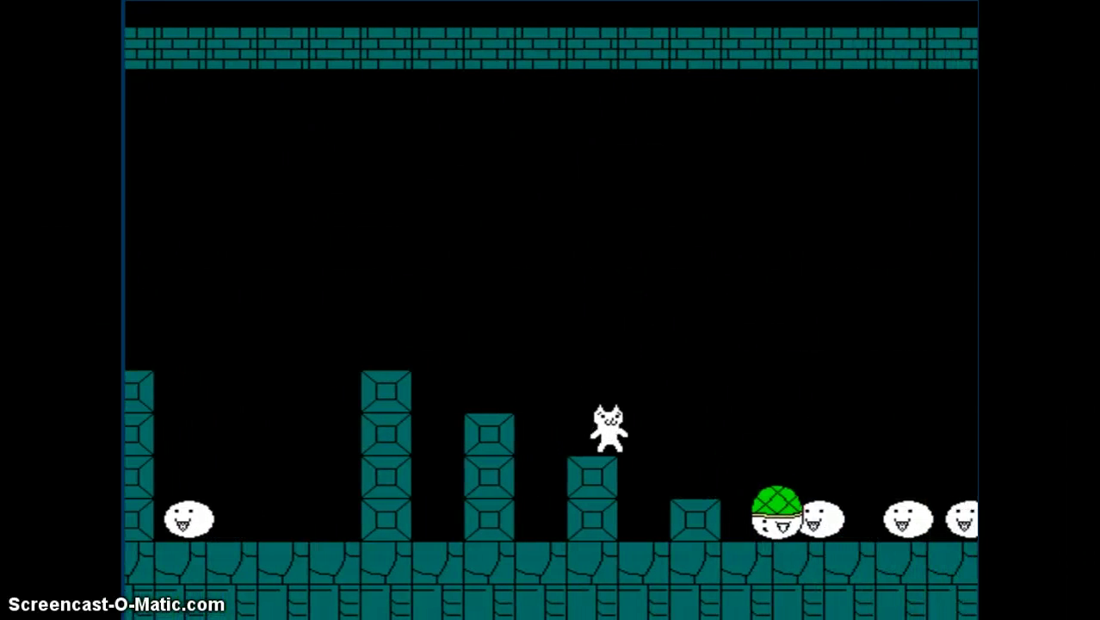
Jump the enemies and floor gap toward the green pipe, falling into the pit
key(Right)
key(Up)
key(Right)
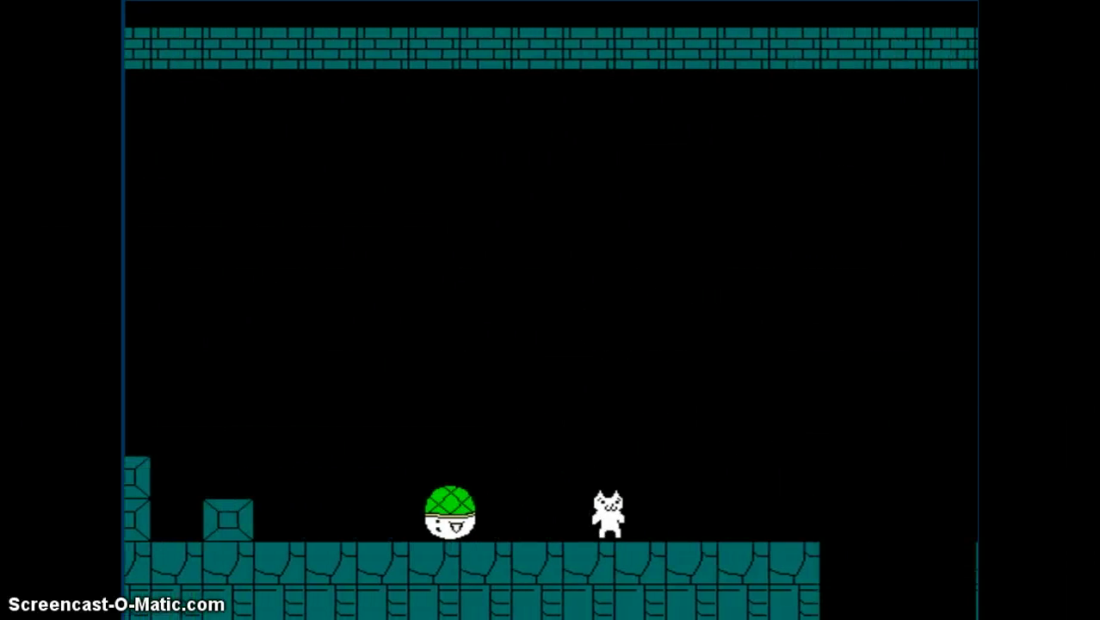
key(Up)
key(Right)
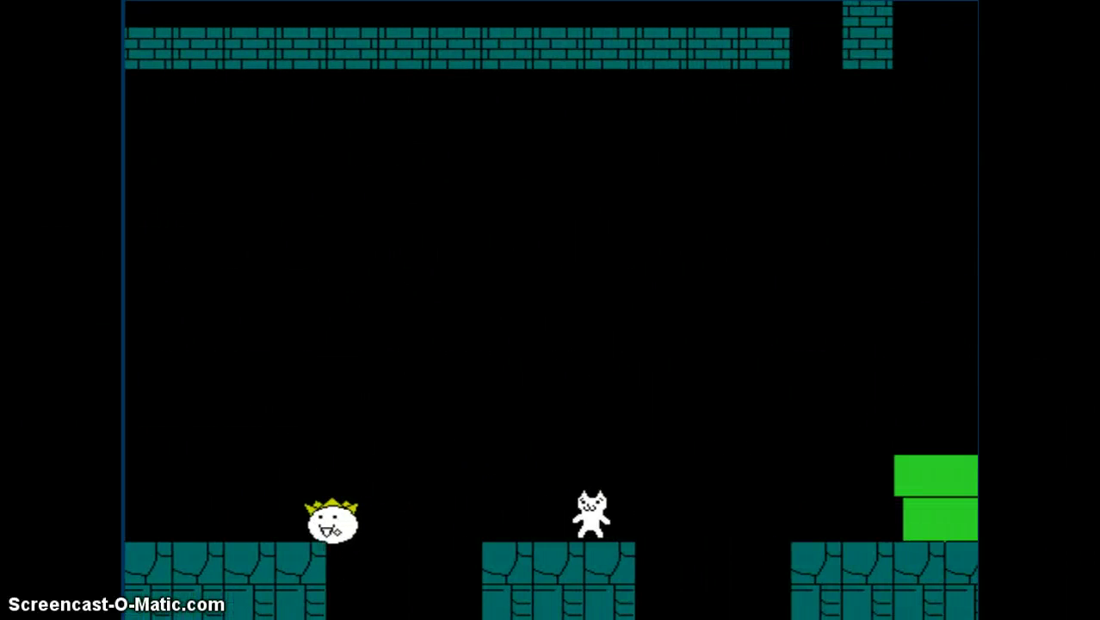
key(Right)
key(Up)
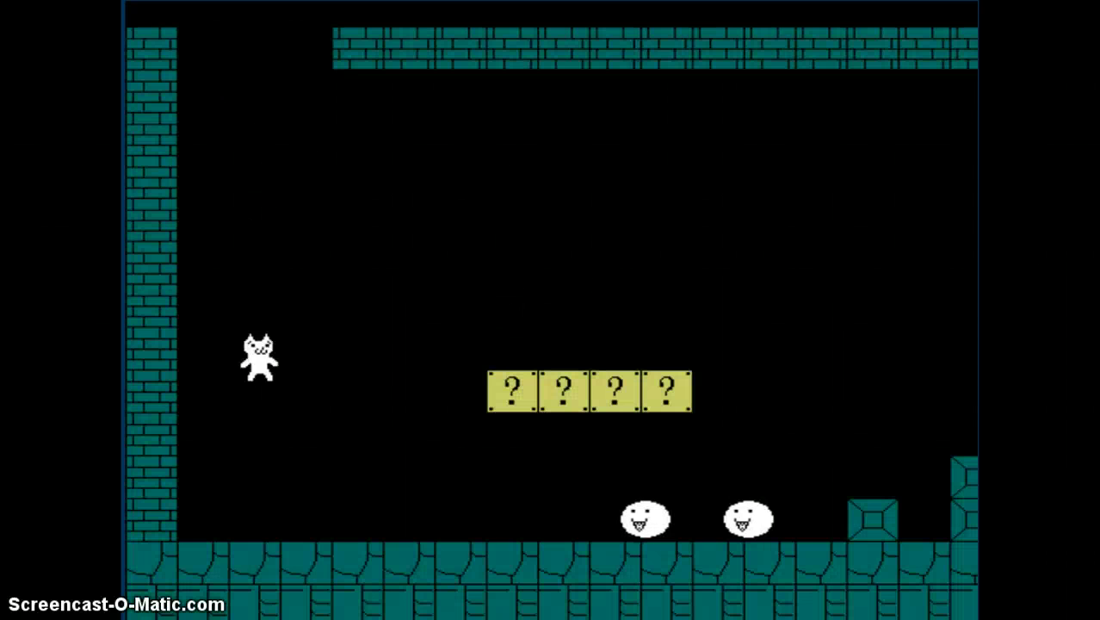
After respawning, climb the question-block row and staircase onto the tallest pillar
key(Right)
key(Up)
key(Right)
key(Right)
key(Right)
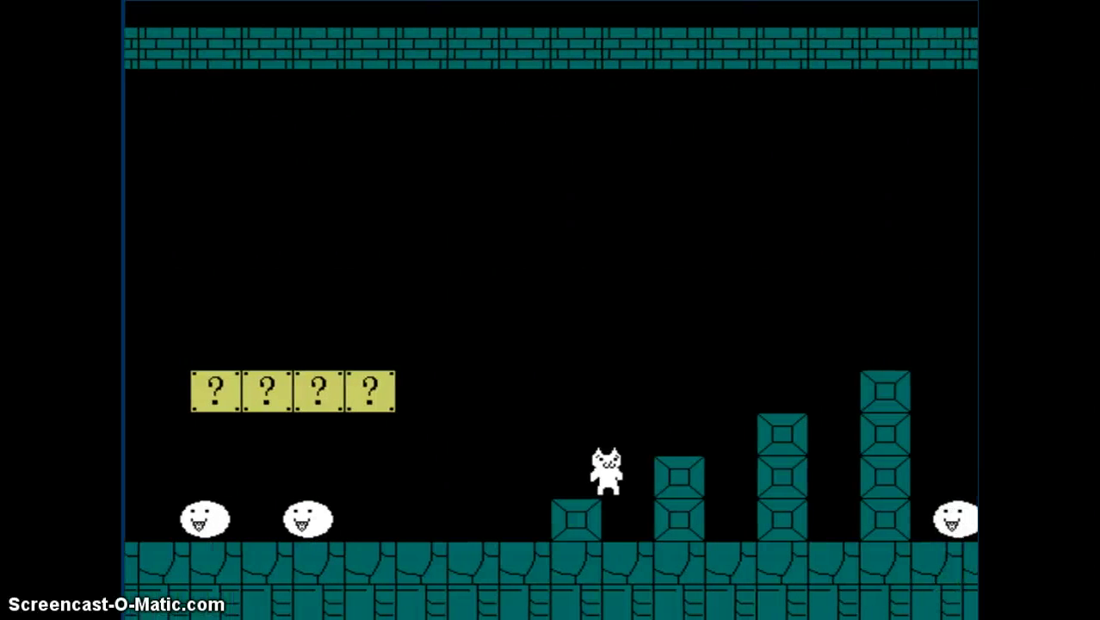
key(Up)
key(Right)
key(Up)
key(Right)
key(Up)
key(Right)
key(Right)
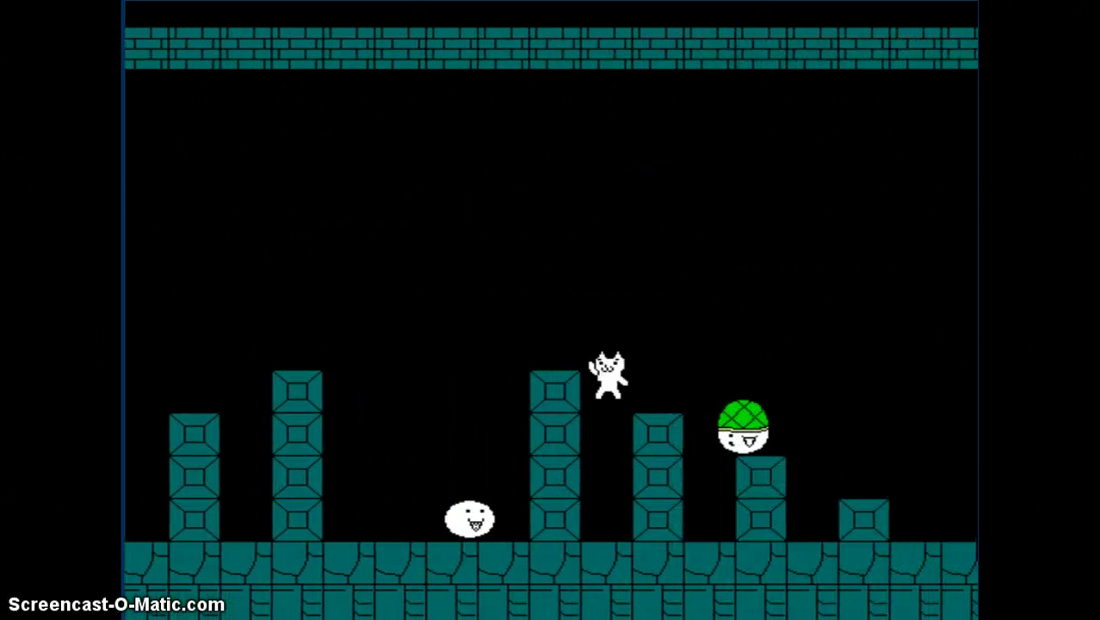
key(Up)
key(Right)
key(Right)
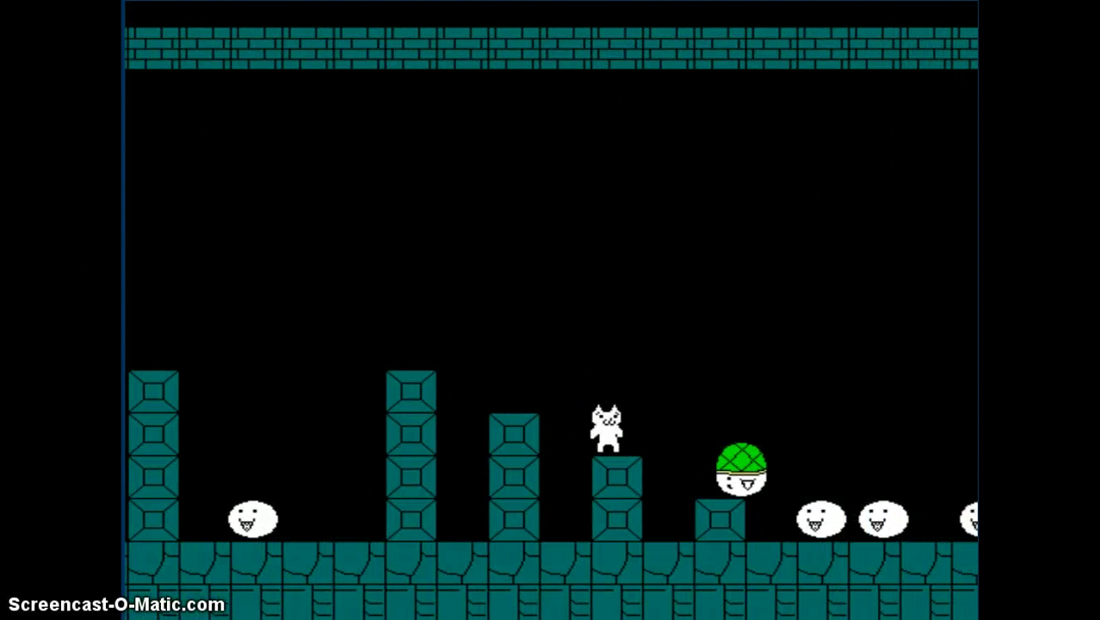
Cross the short pillars, jump the green shell and gaps to the platform near the pipe
key(Right)
key(Right)
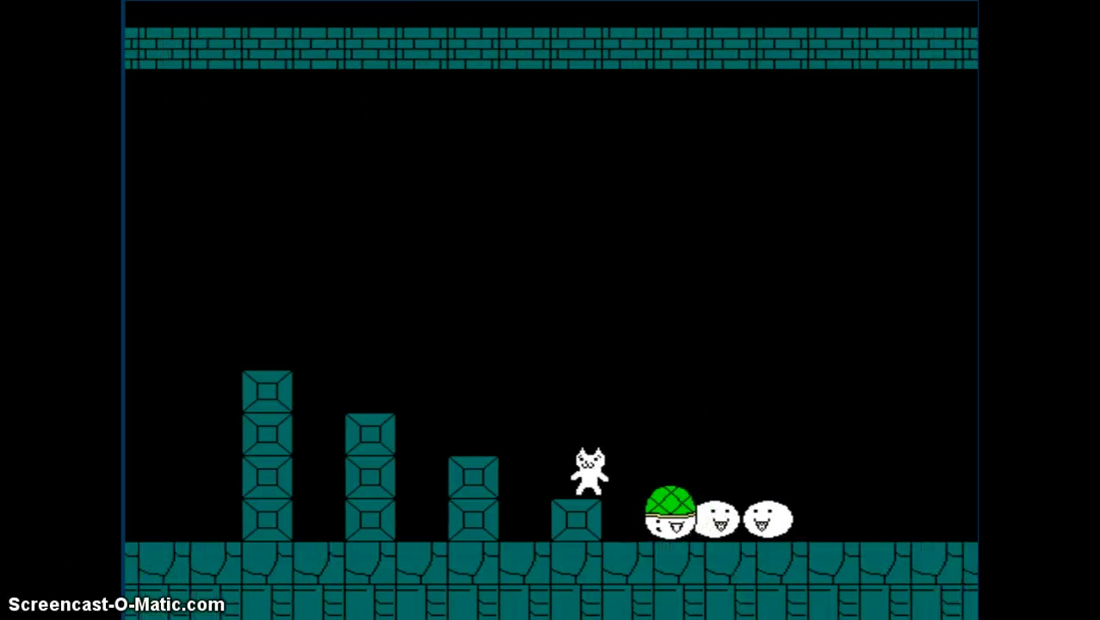
key(Right)
key(Right)
key(Right)
key(Right)
key(Right)
key(Up)
key(Right)
key(Right)
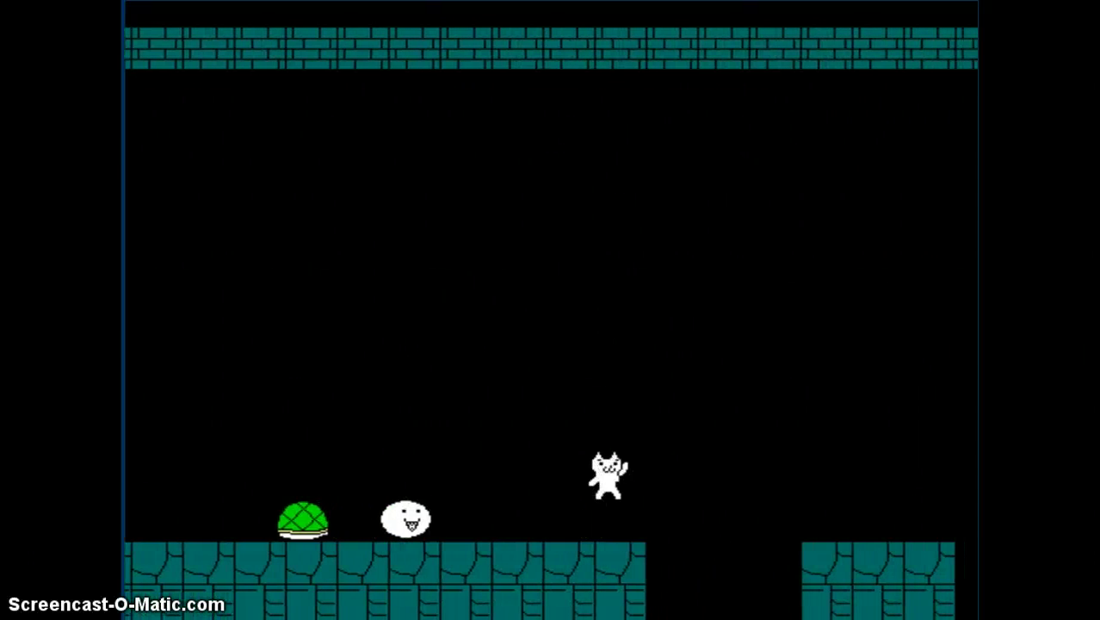
key(Up)
key(Right)
key(Right)
key(Right)
key(Up)
key(Right)
key(Up)
key(Left)
Jump toward the pipe, then respawn and start across the question blocks and pillars
key(Up)
key(Right)
key(Right)
key(Right)
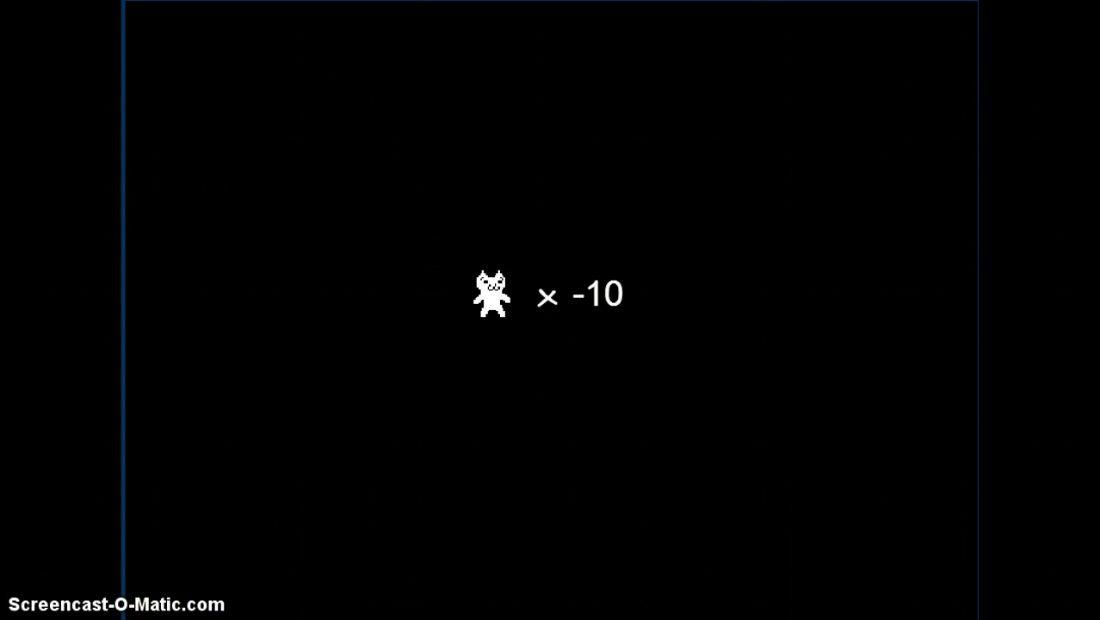
key(Right)
key(Up)
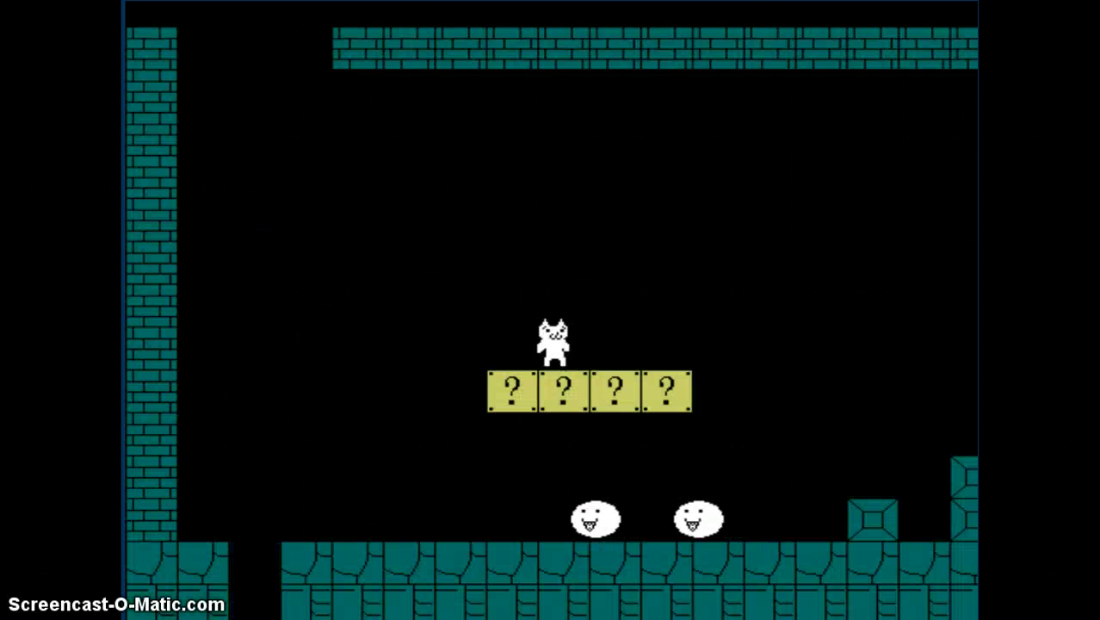
key(Right)
key(Up)
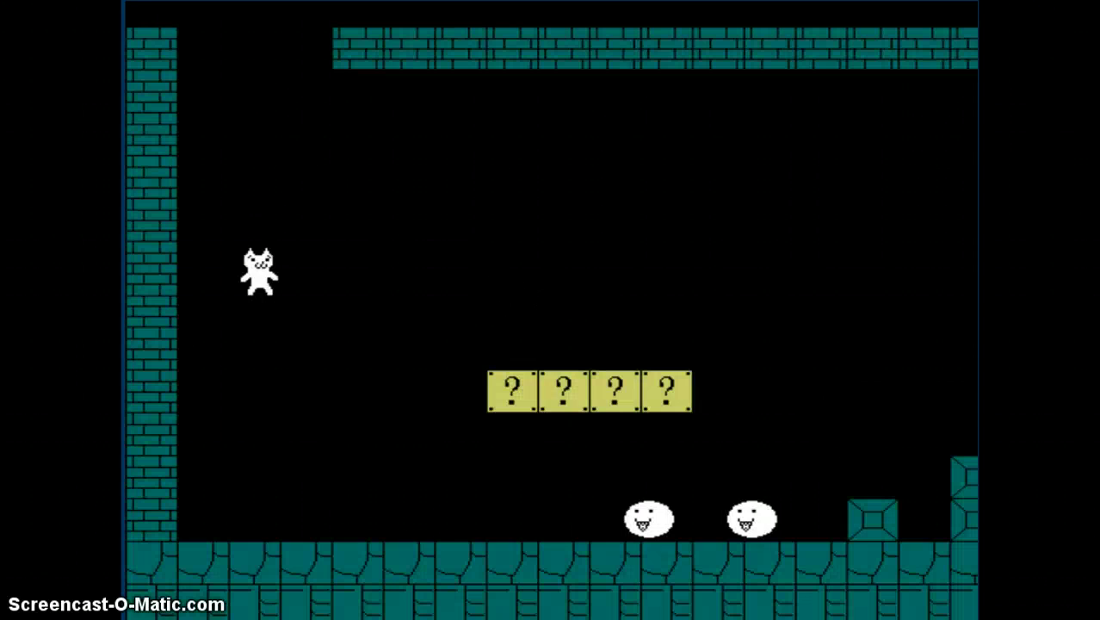
Respawn again and leap across the tall pillars, hitting the hidden block
key(Right)
key(Up)
key(Right)
key(Up)
key(Right)
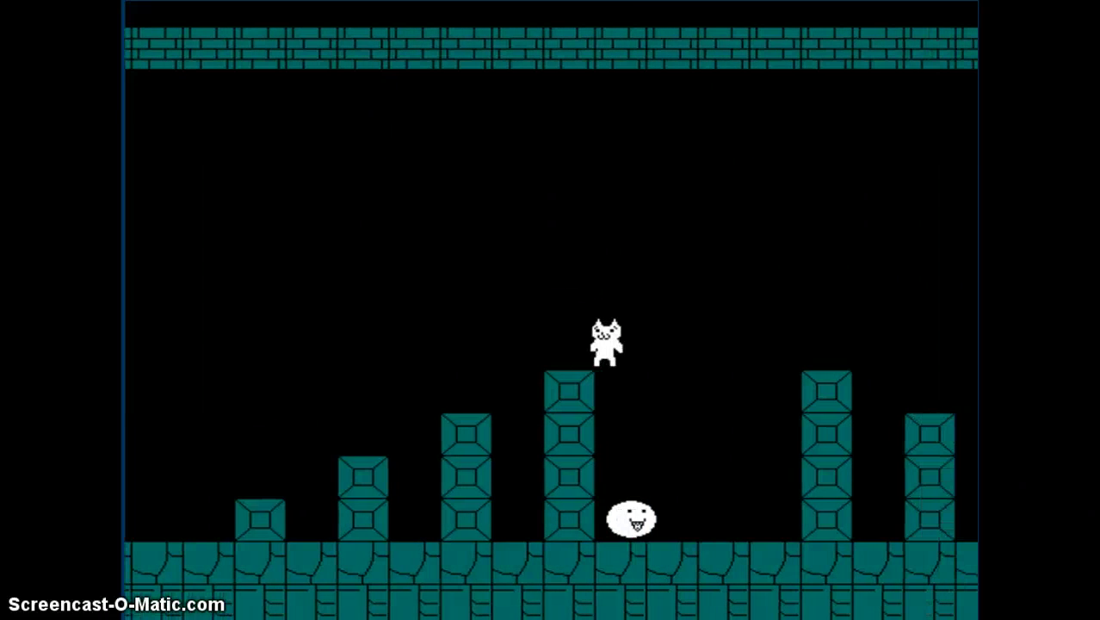
key(Up)
key(Right)
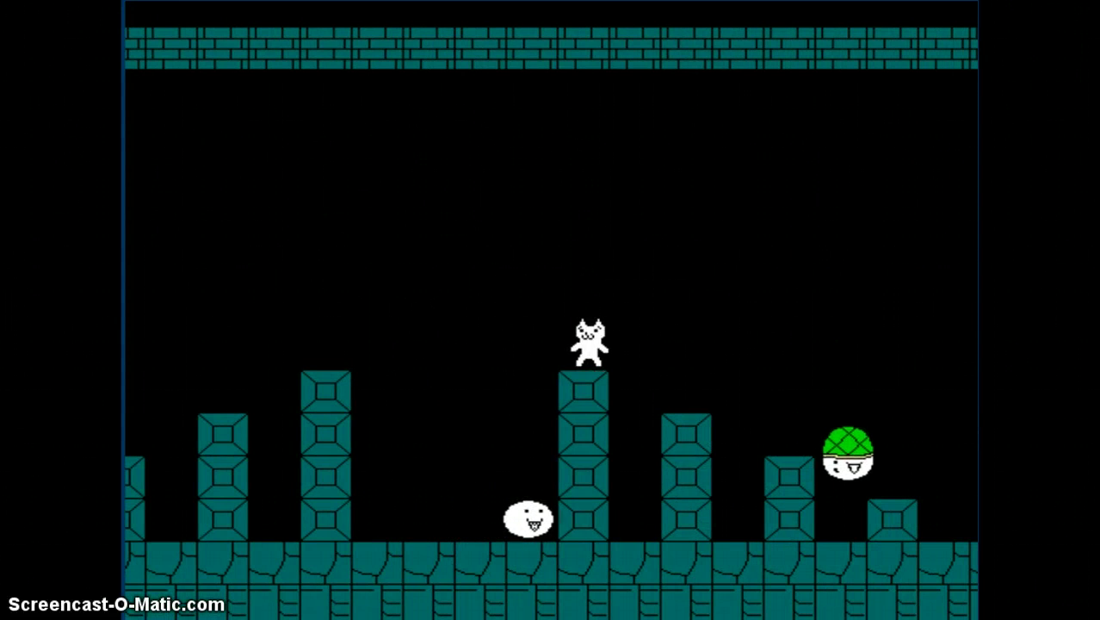
key(Up)
key(Right)
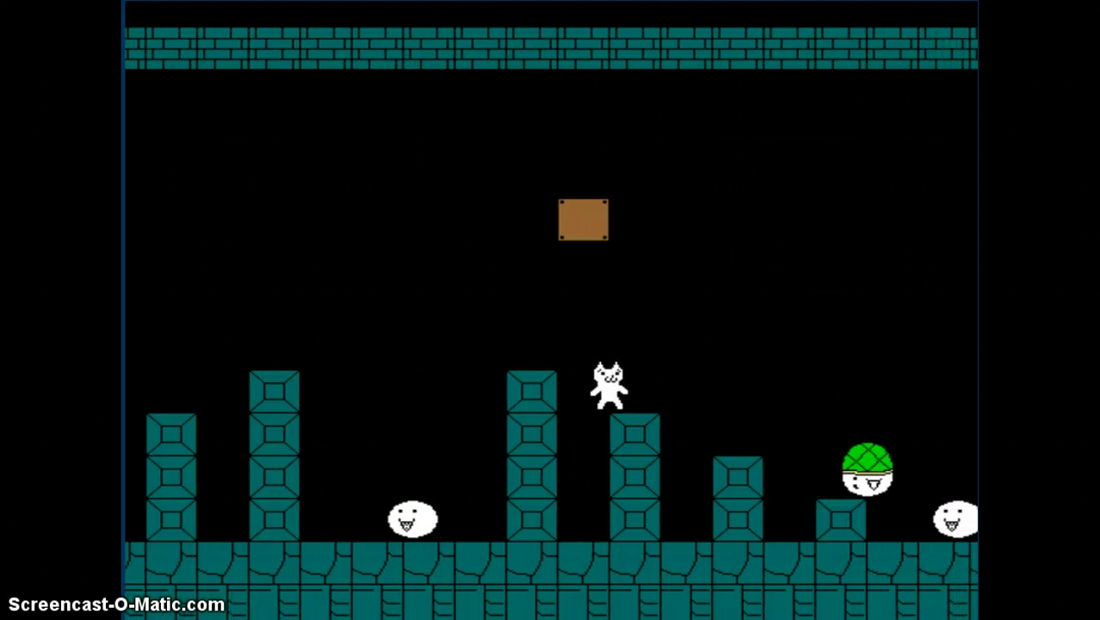
Descend the pillars and jump past the enemies
key(Right)
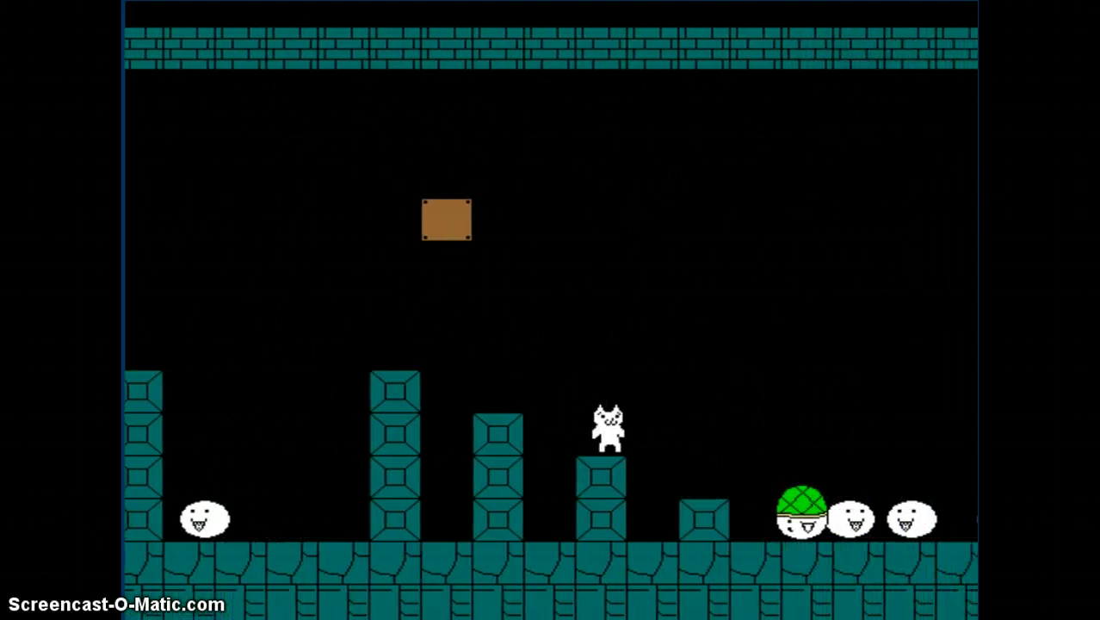
key(Up)
key(Left)
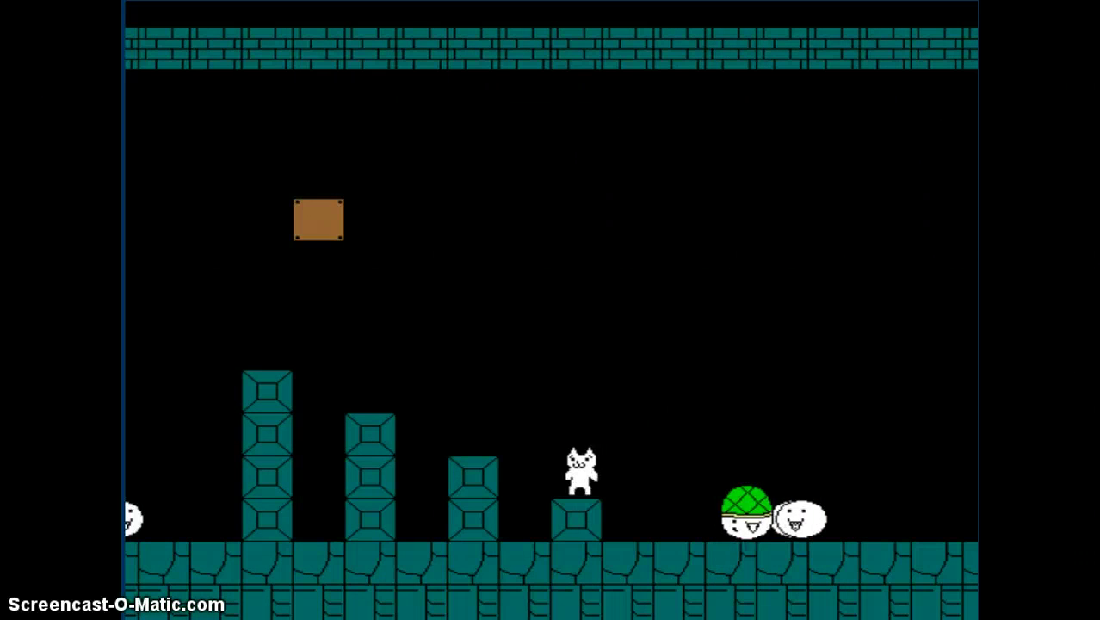
key(Right)
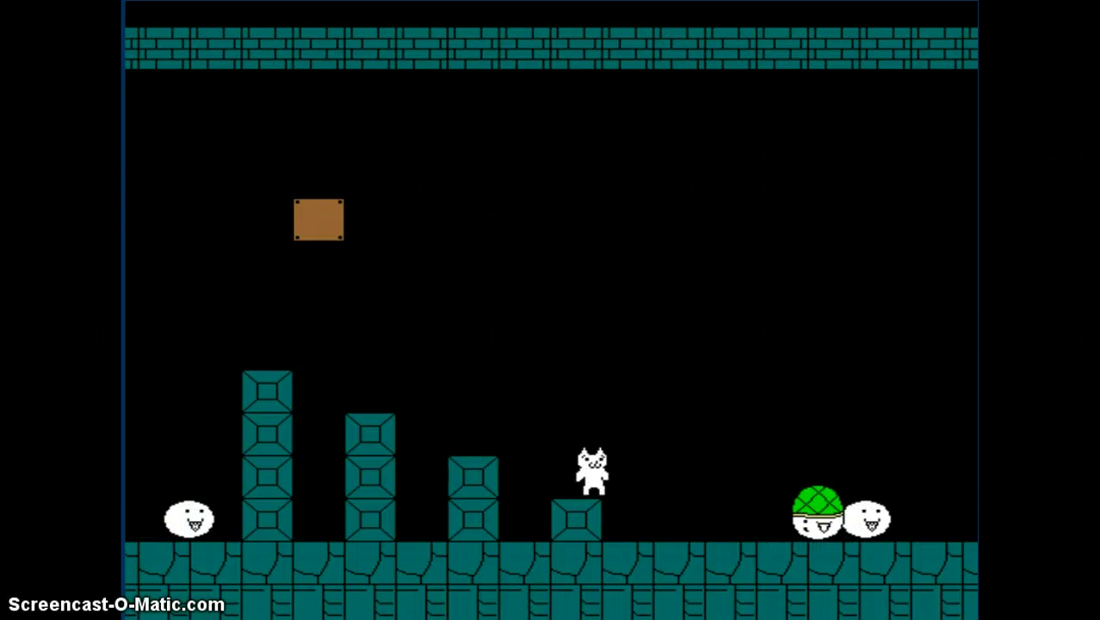
key(Right)
key(Up)
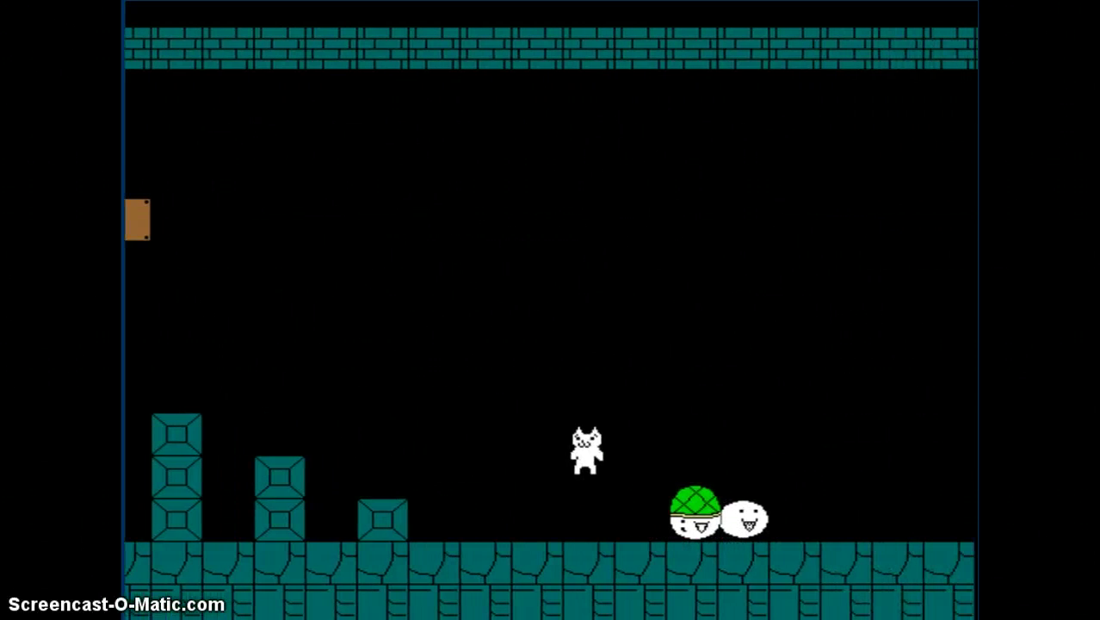
Jump the green shell, cross the pit and breakaway block, and clear the green pipe
key(Up)
key(Right)
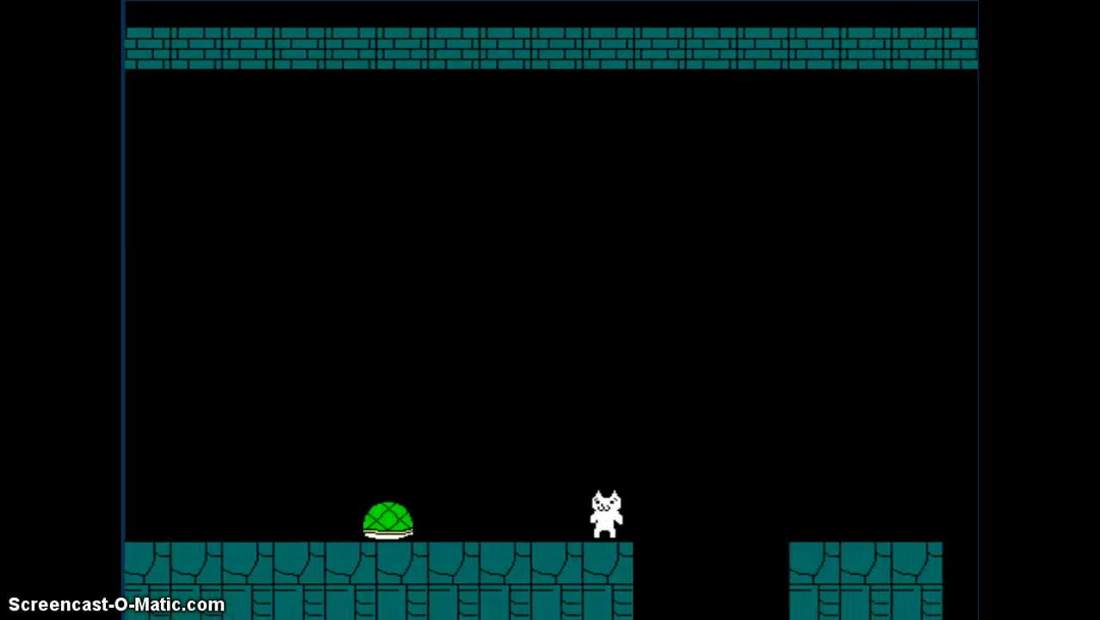
key(Up)
key(Right)
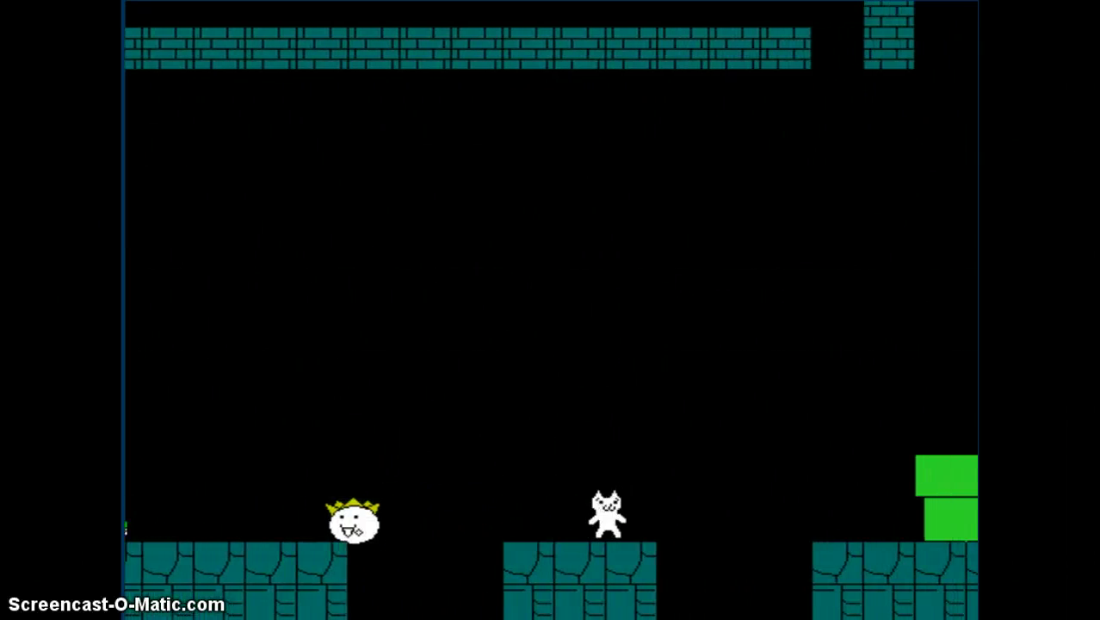
key(Up)
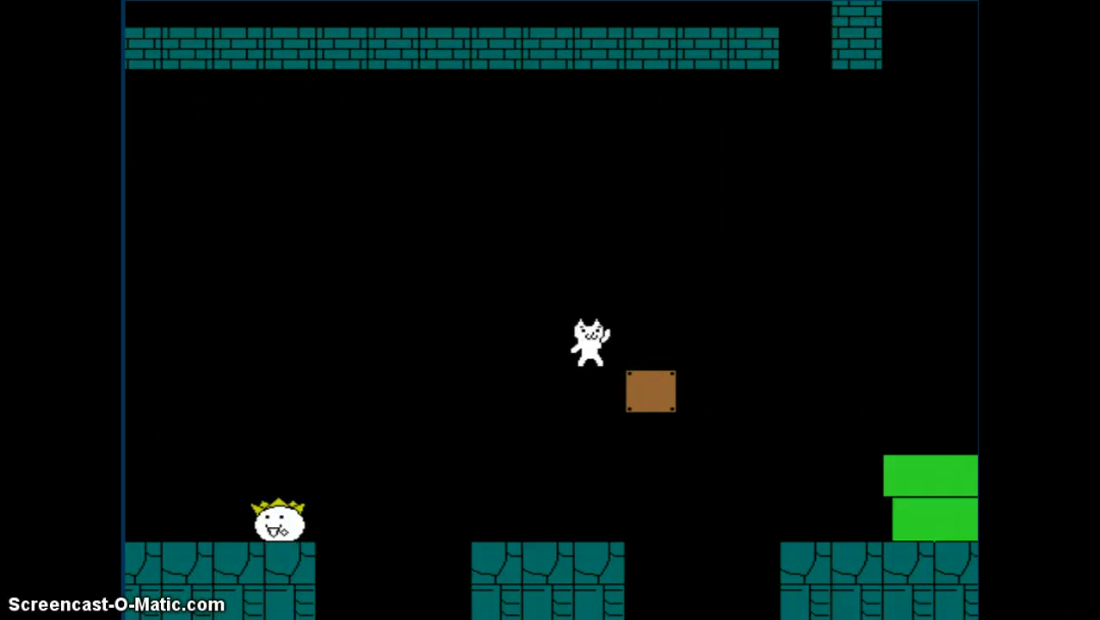
key(Right)
key(Up)
key(Right)
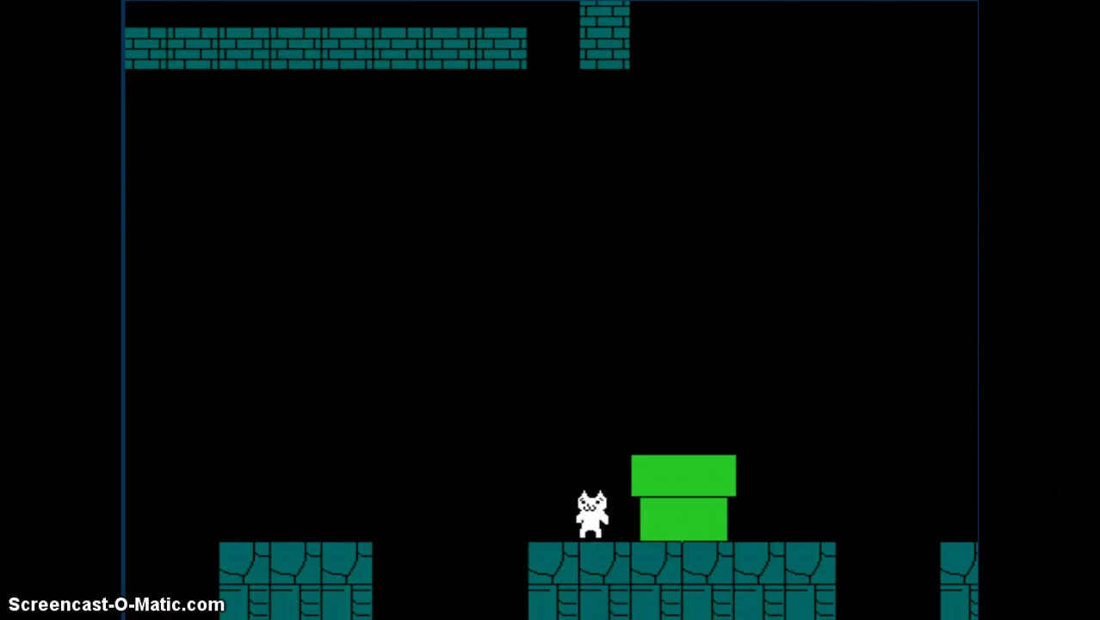
key(Up)
key(Right)
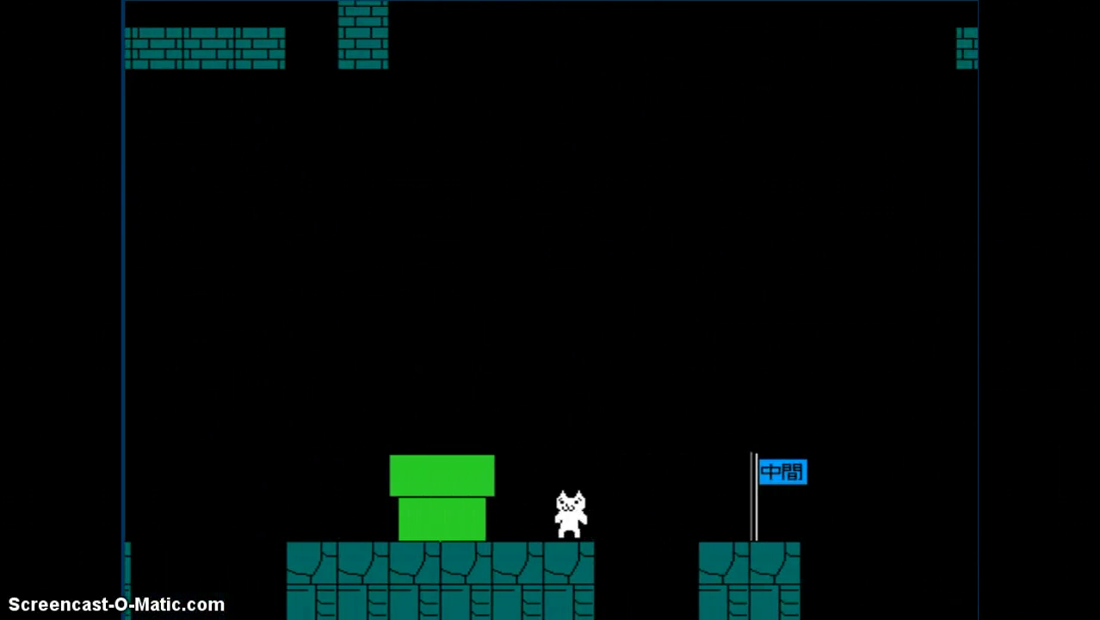
Leap past the checkpoint flag across the gaps to the brick staircase
key(Up)
key(Right)
key(Up)
key(Right)
key(Up)
key(Up)
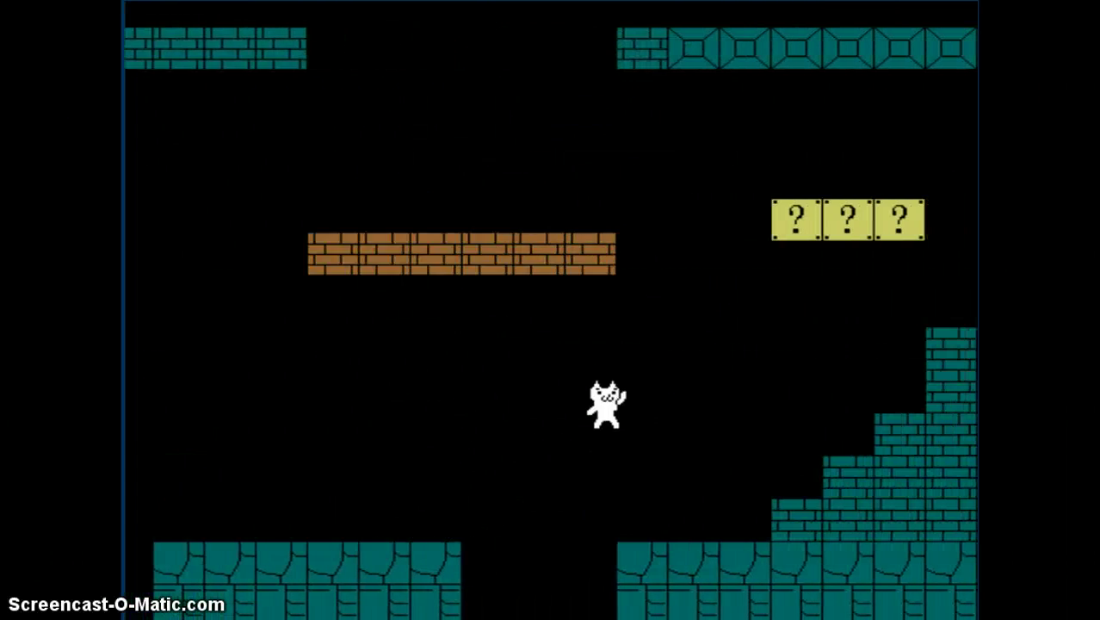
key(Right)
key(Up)
key(Up)
key(Up)
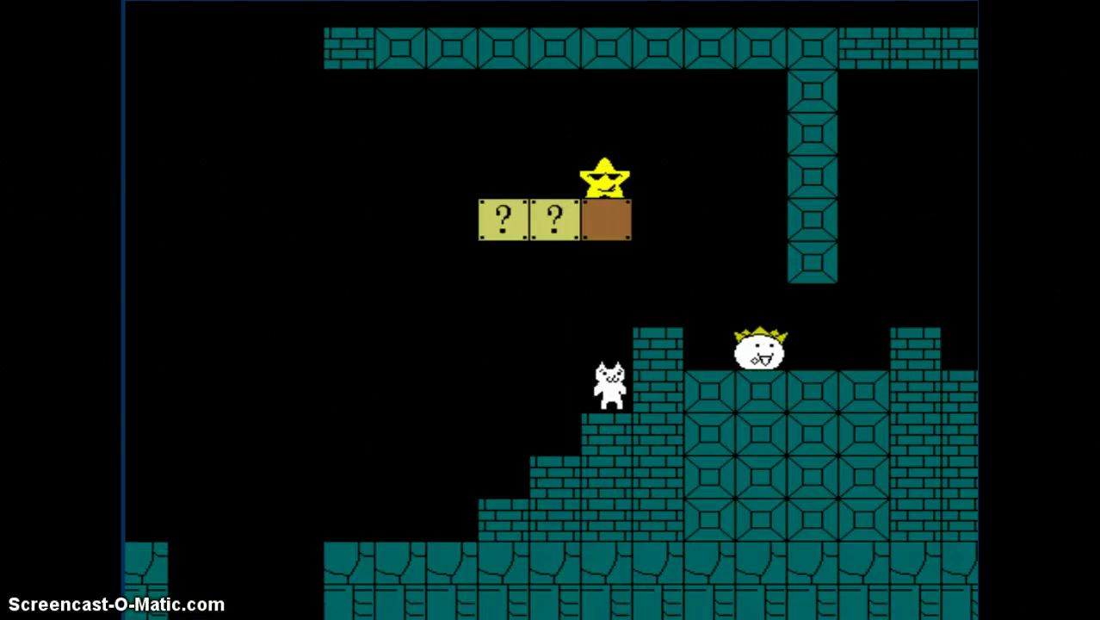
Dodge the bouncing star, hit the left question block for a mushroom, and climb higher
key(Left)
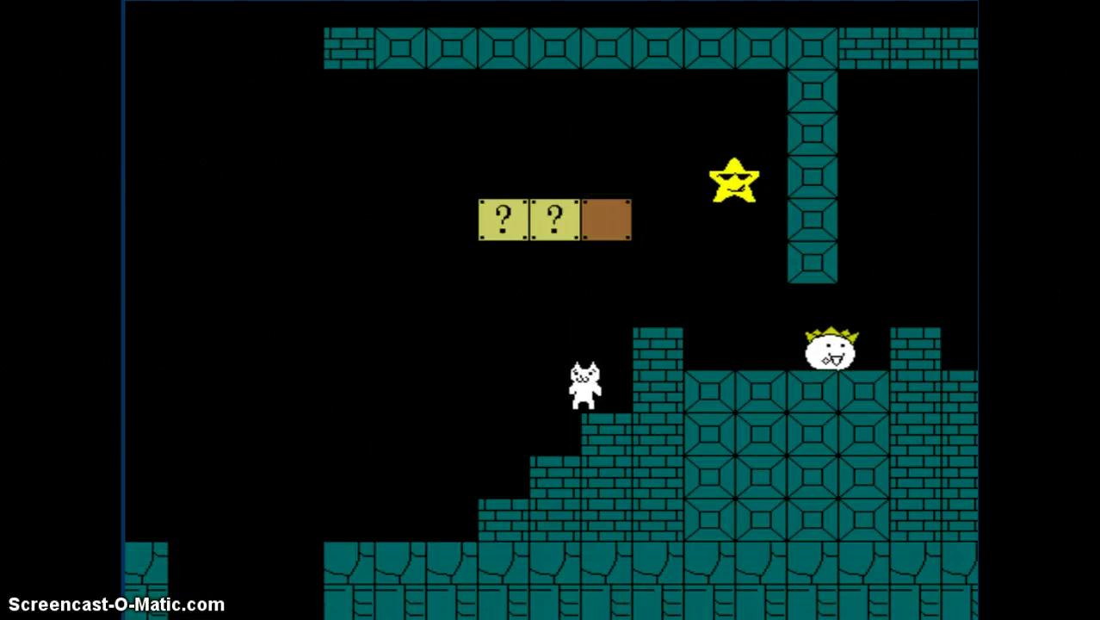
key(Left)
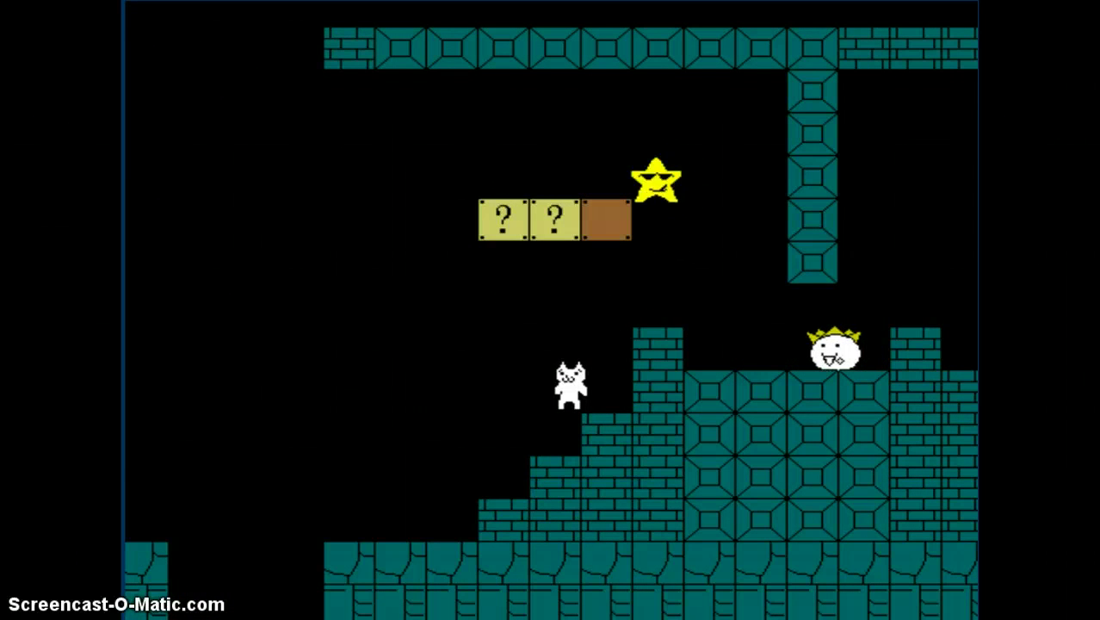
key(Right)
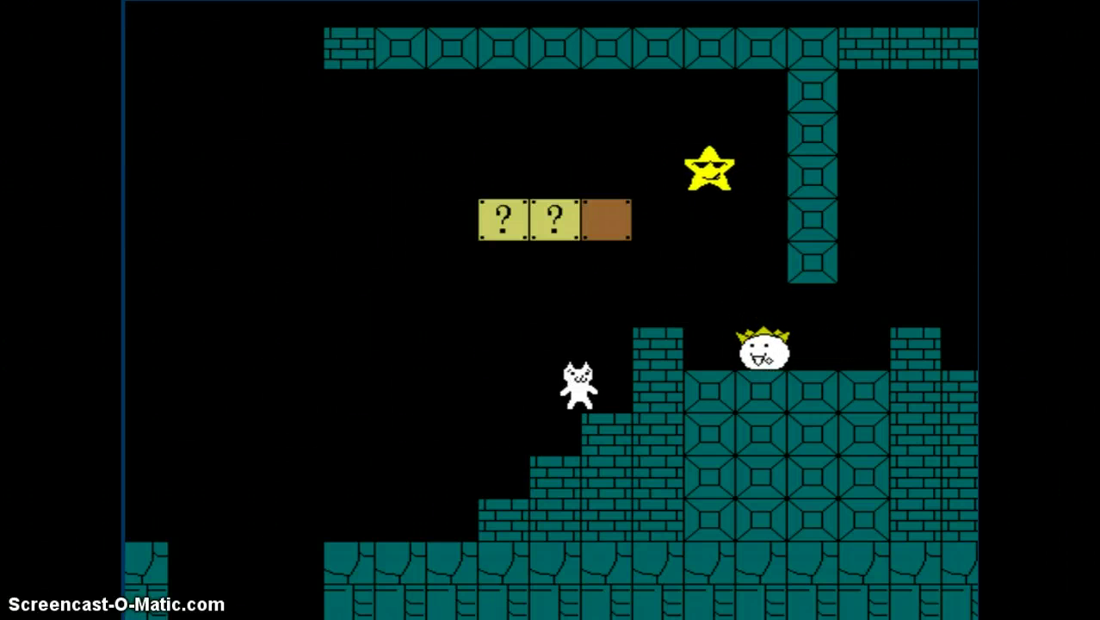
key(Up)
key(Up)
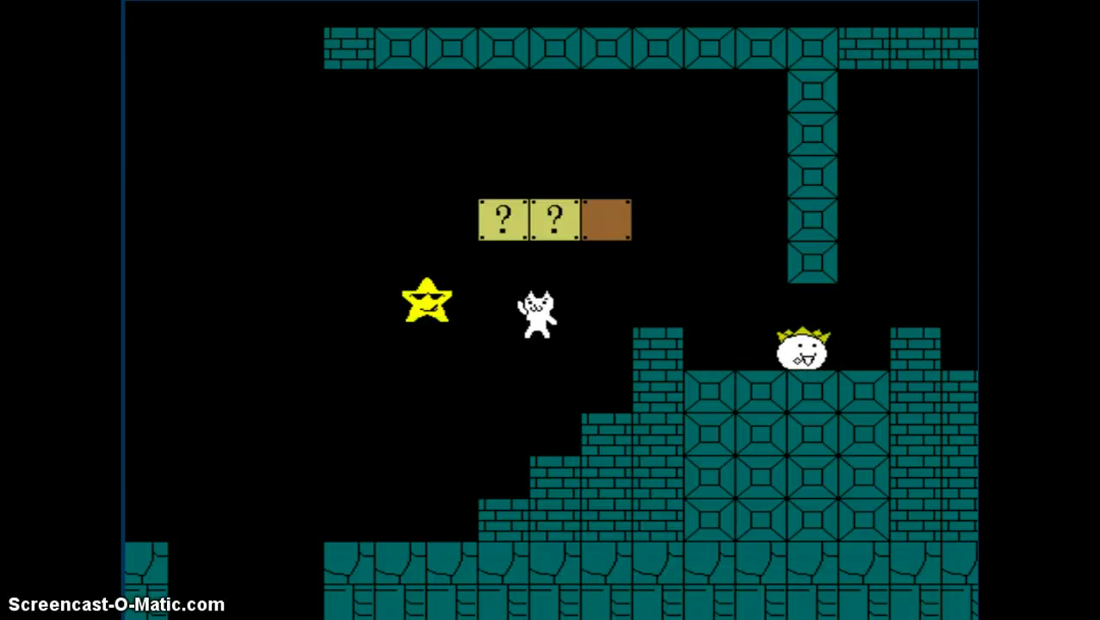
key(Up)
key(Up)
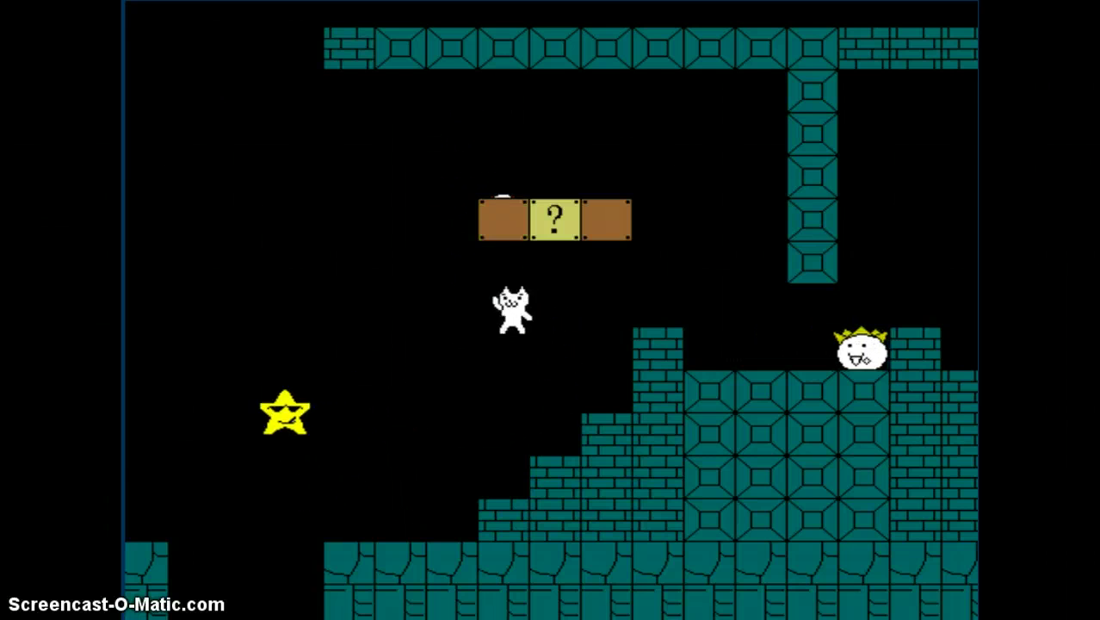
key(Up)
key(Right)
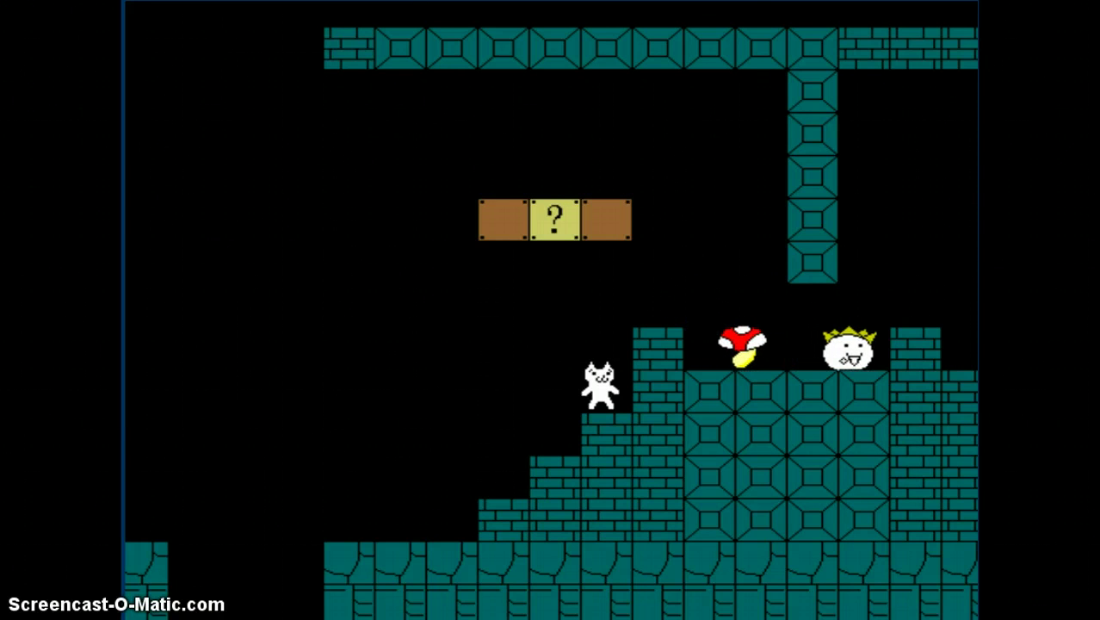
key(Up)
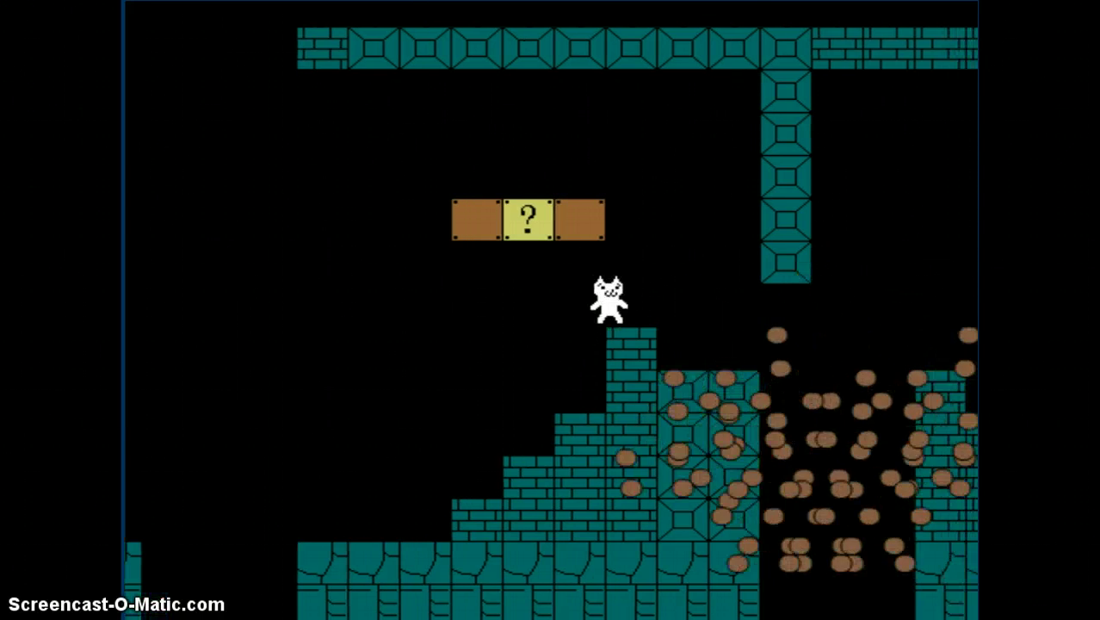
Run from the checkpoint across the pits and hit the leftmost question block
key(Right)
key(Right)
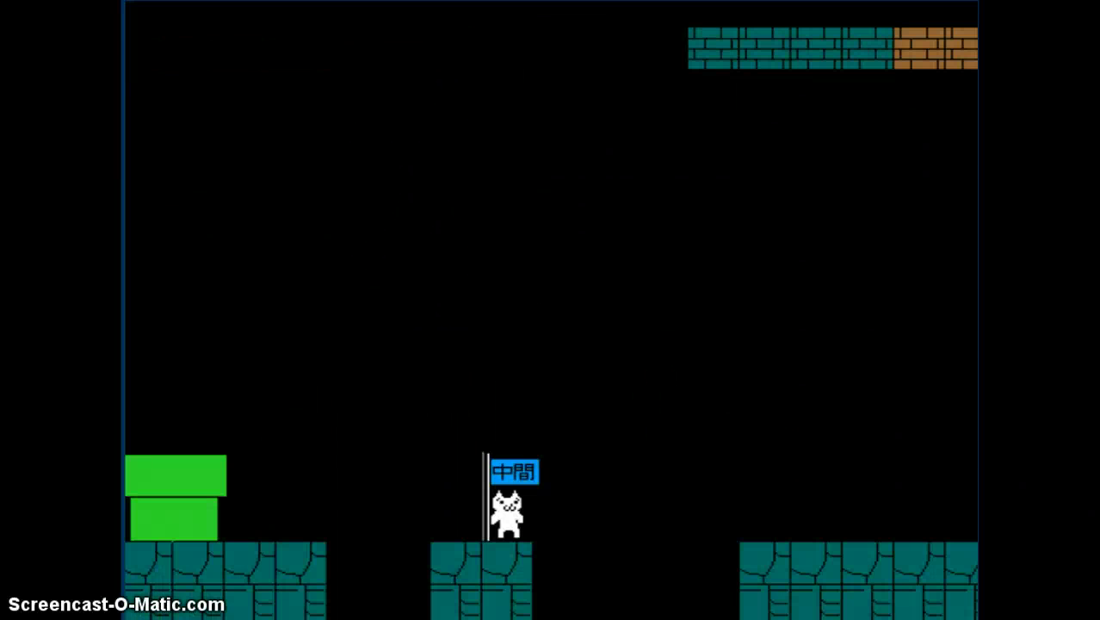
key(Right)
key(Up)
key(Right)
key(Up)
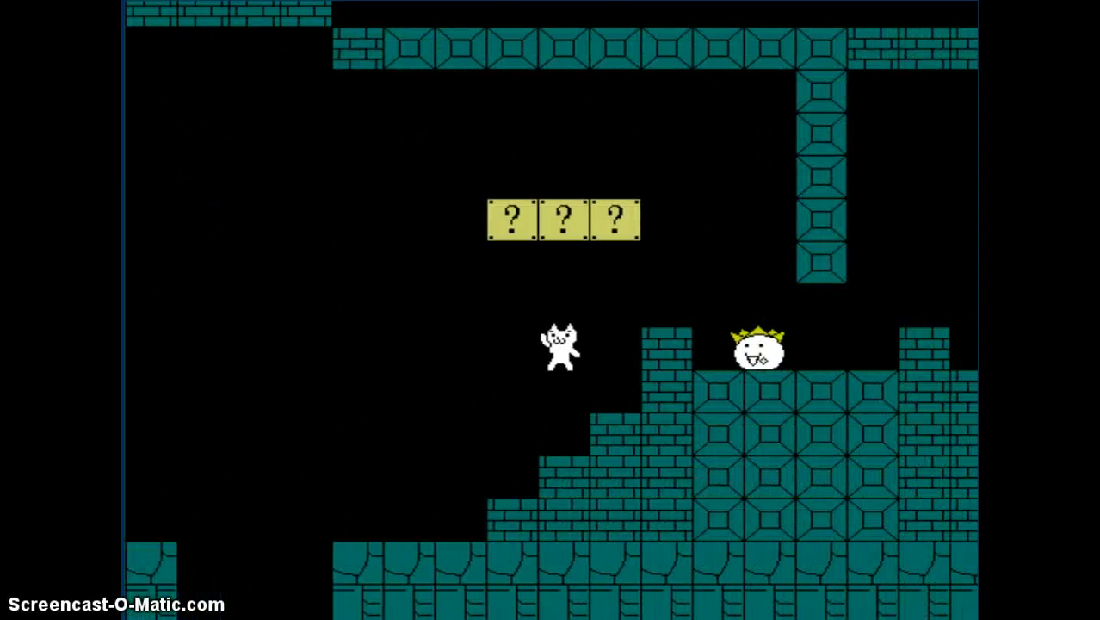
Climb the brick staircase and cross its top as the boss breaks the floor
key(Right)
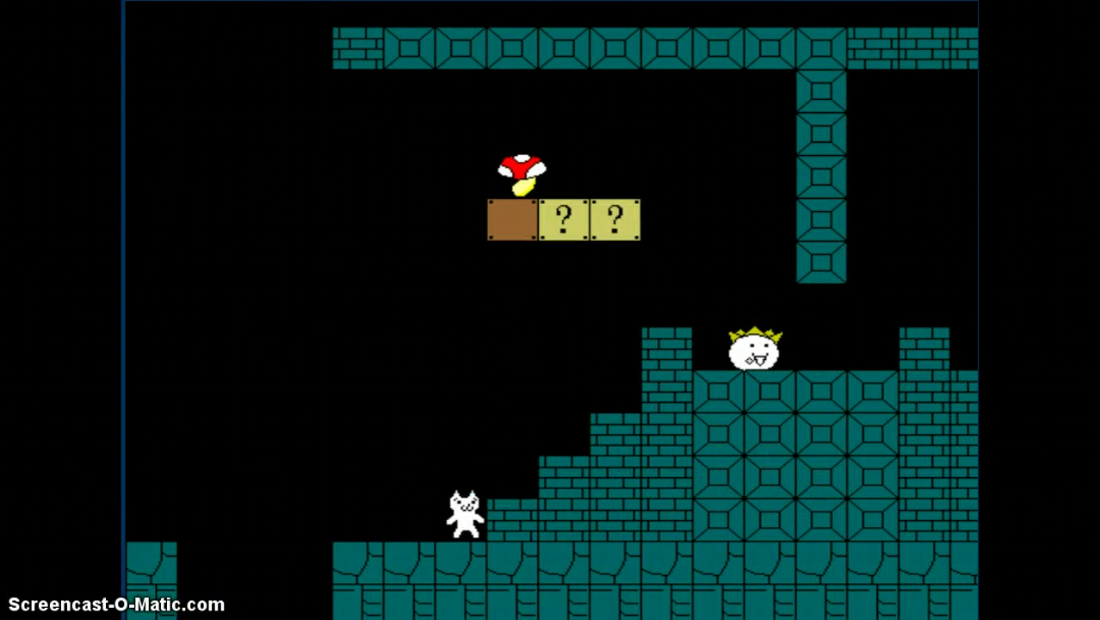
key(Up)
key(Right)
key(Up)
key(Right)
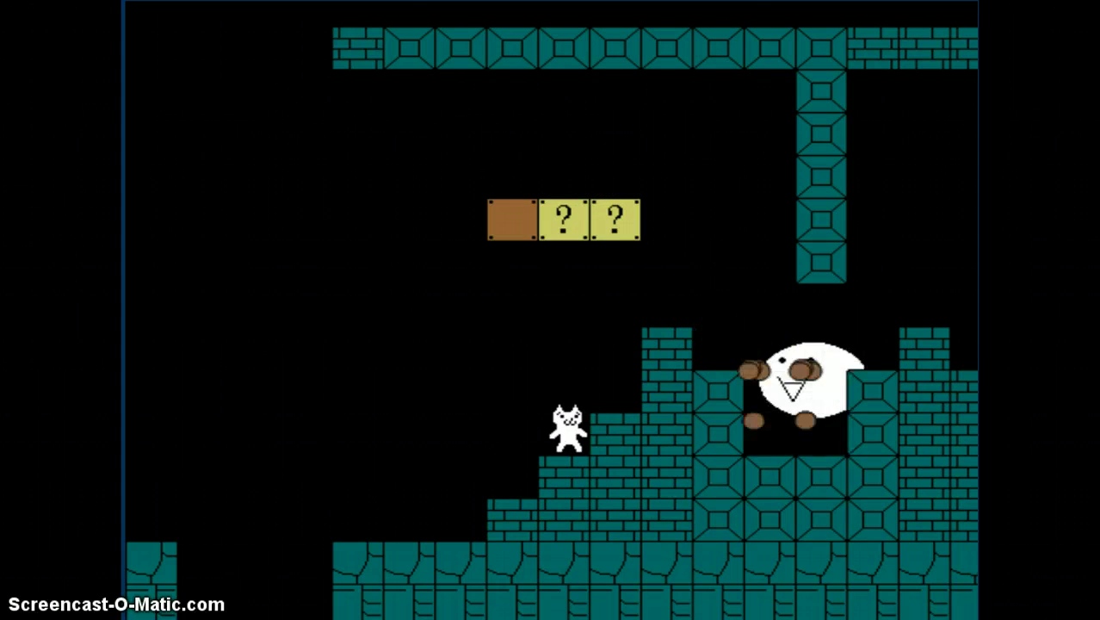
key(Up)
key(Right)
key(Right)
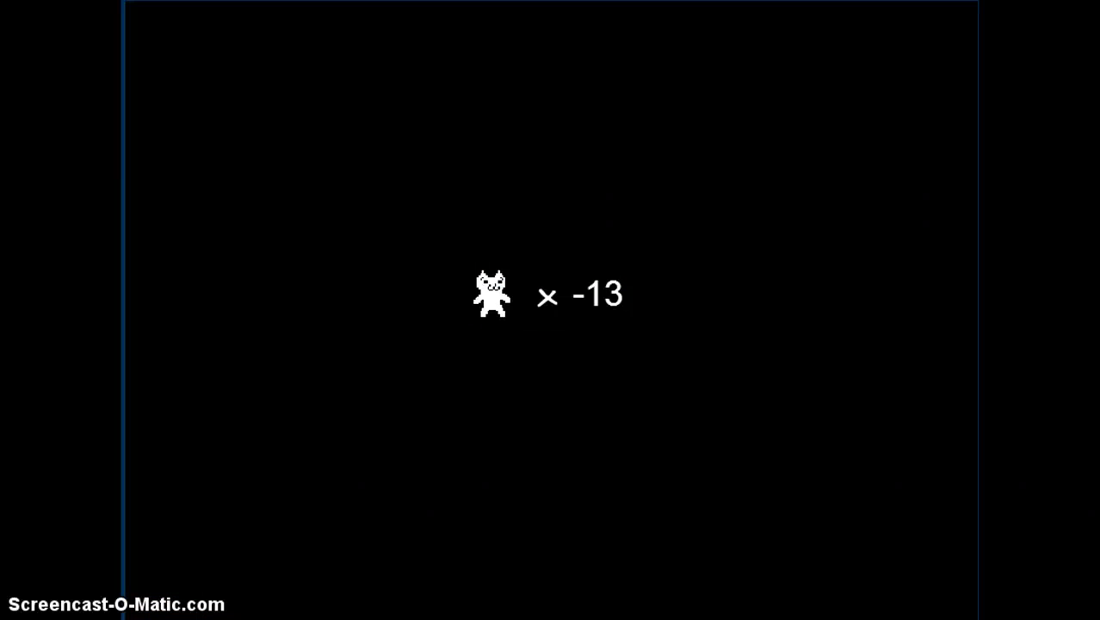
Run from the checkpoint across the platforms and hit a question block
key(Up)
key(Right)
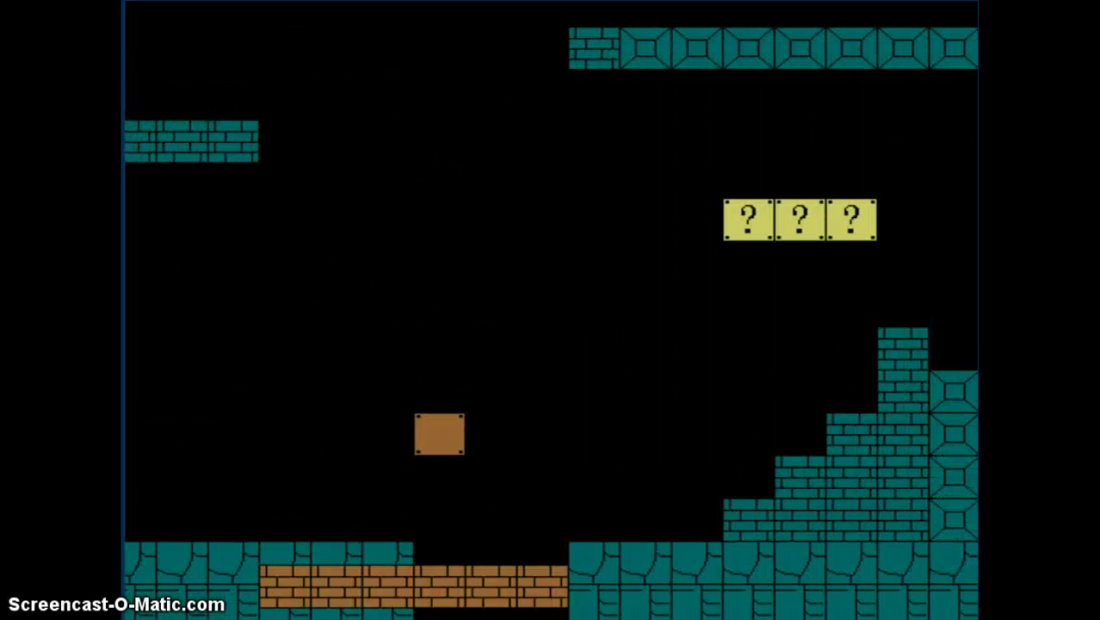
key(Left)
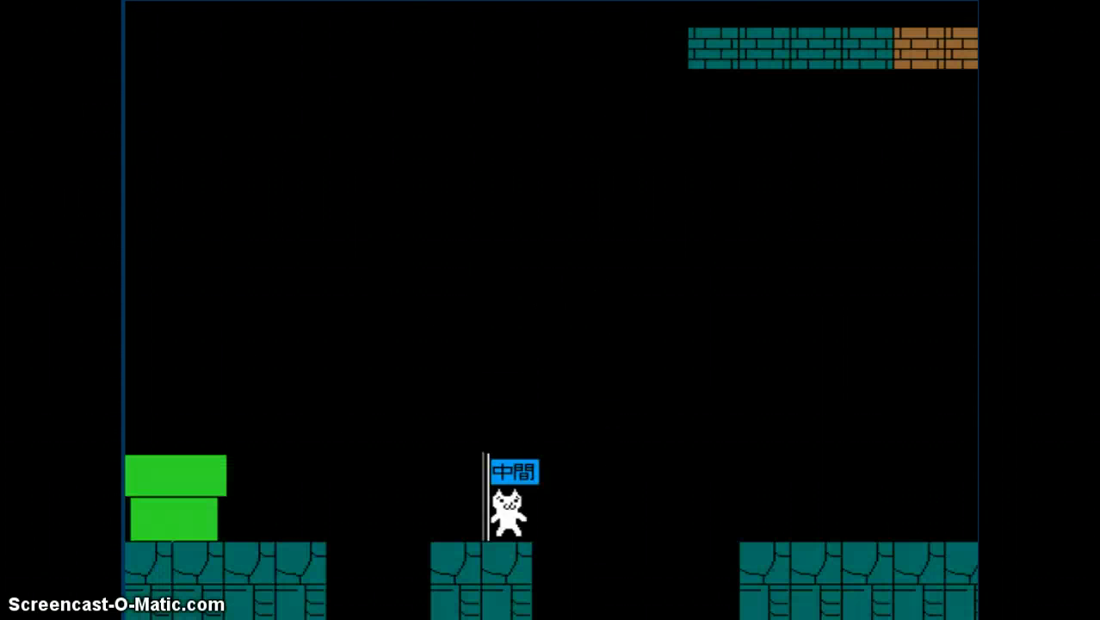
key(Right)
key(Up)
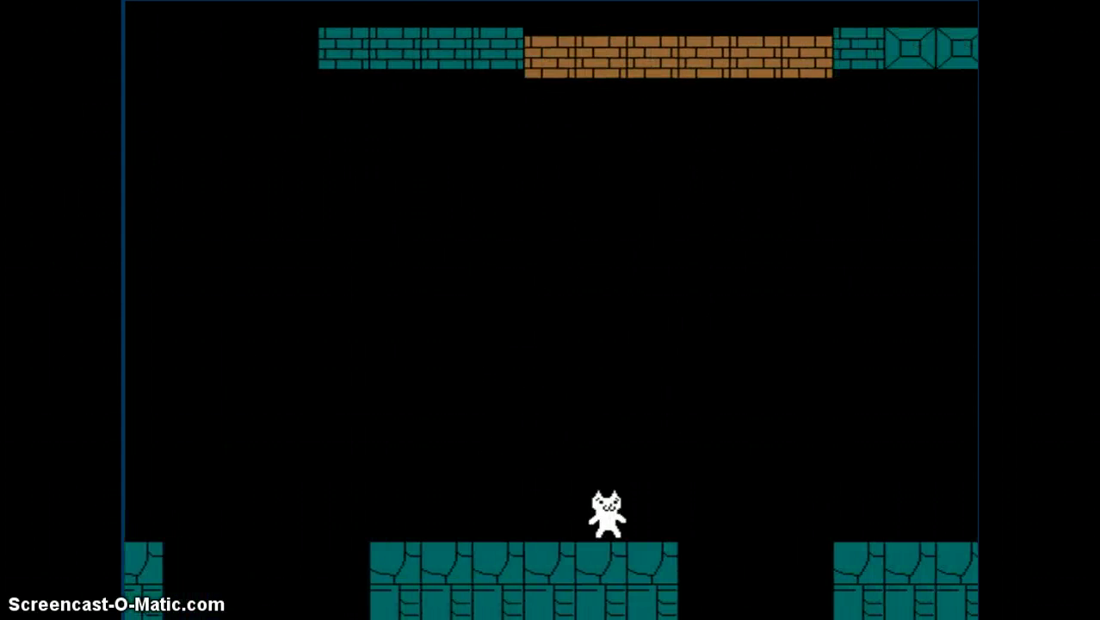
key(Right)
key(Up)
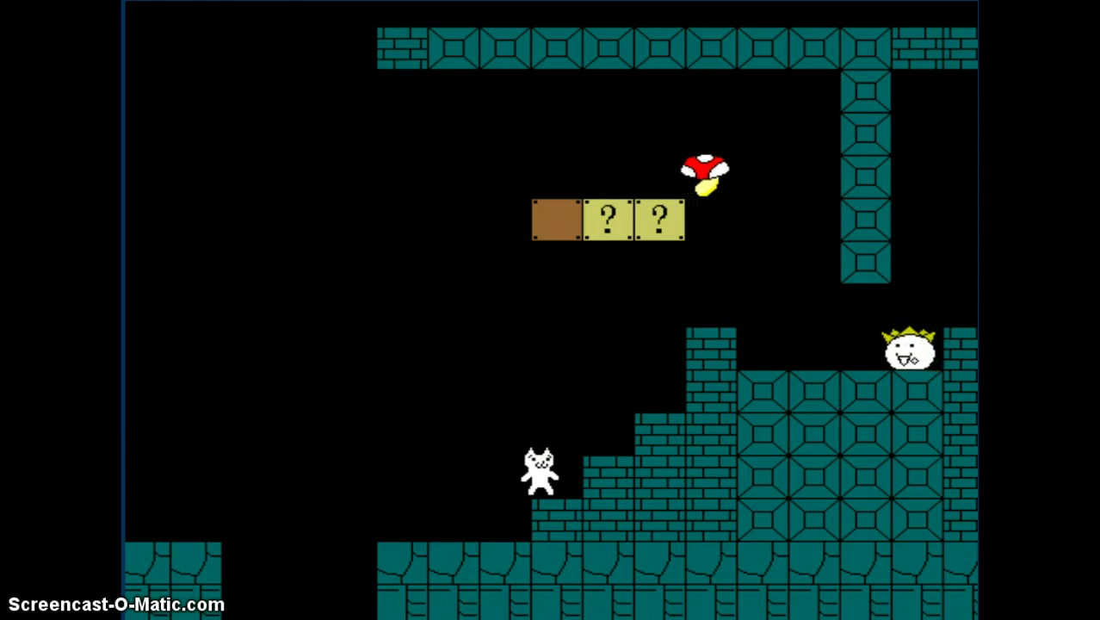
Climb the brick steps onto the column and head right toward the gap
key(Right)
key(Up)
key(Right)
key(Up)
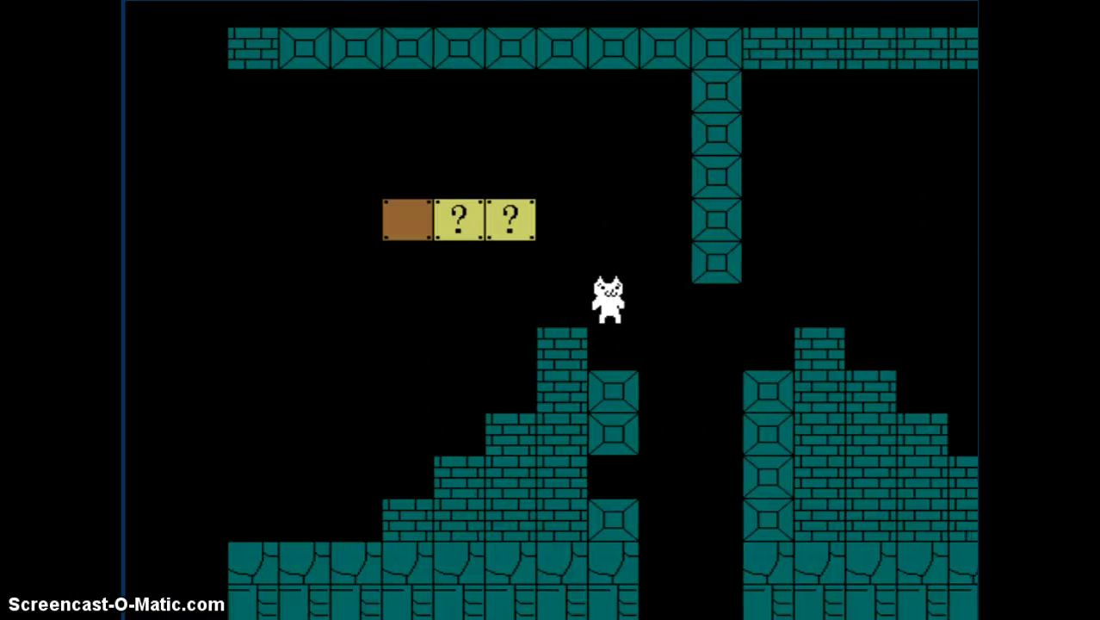
key(Right)
key(Up)
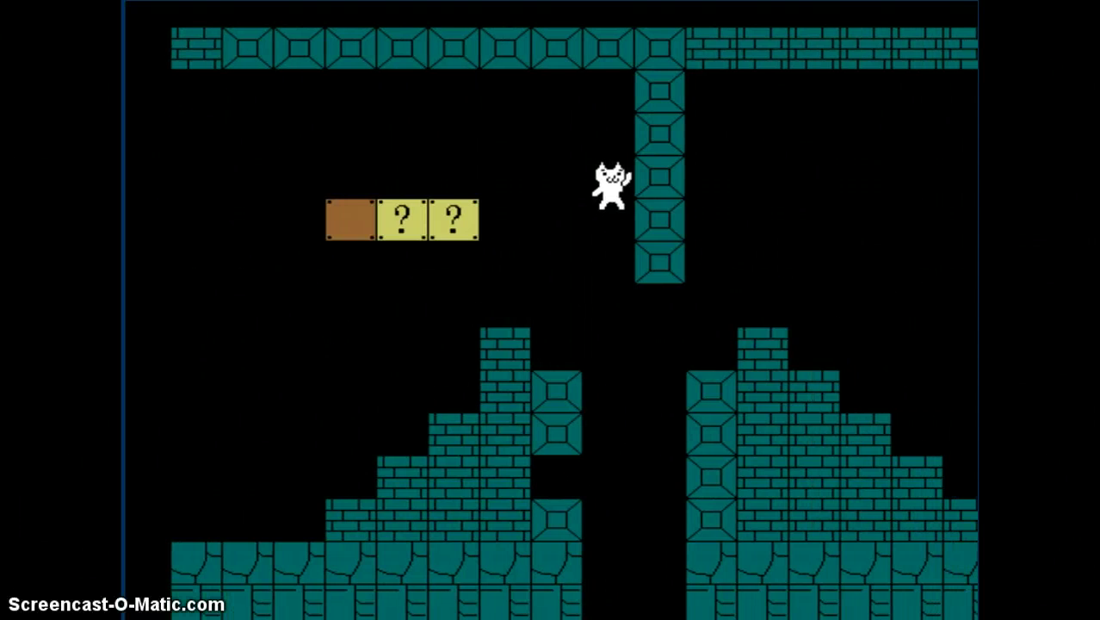
key(Right)
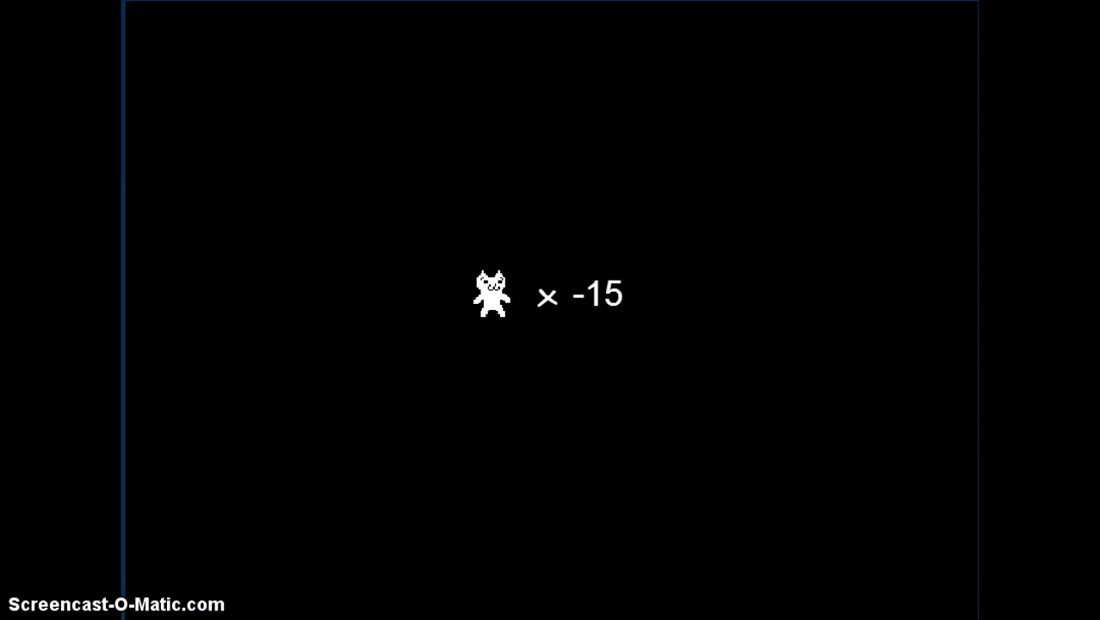
Run toward the boss room and hit the first question block for a mushroom
key(Right)
key(Up)
key(Right)
key(Up)
key(Up)
Climb the stairs, hit the higher block and move toward the gap between brick hills
key(Right)
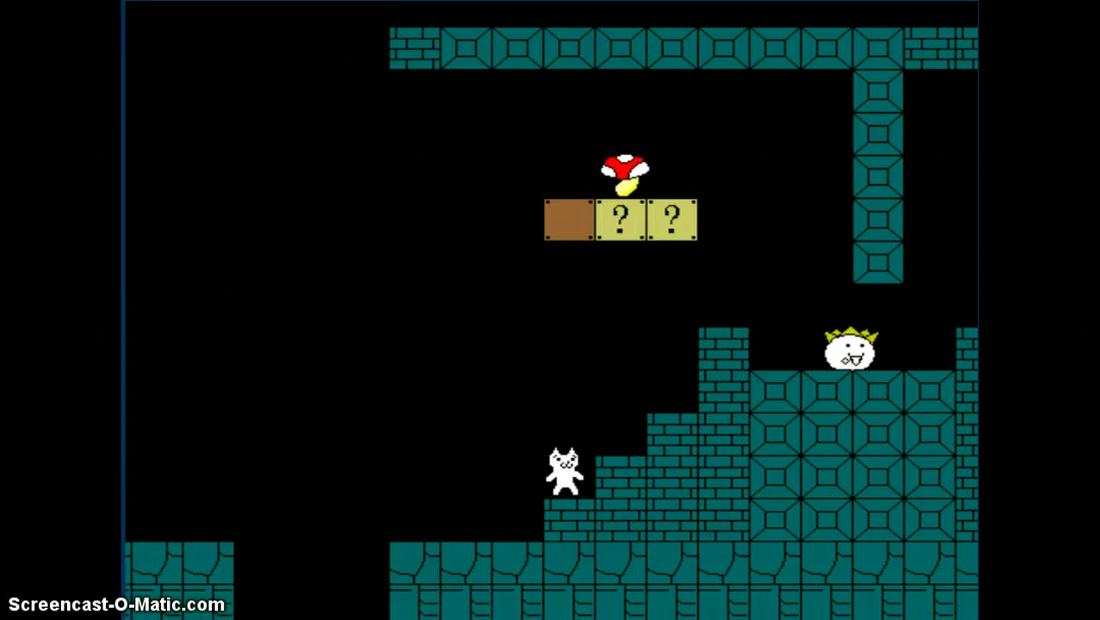
key(Right)
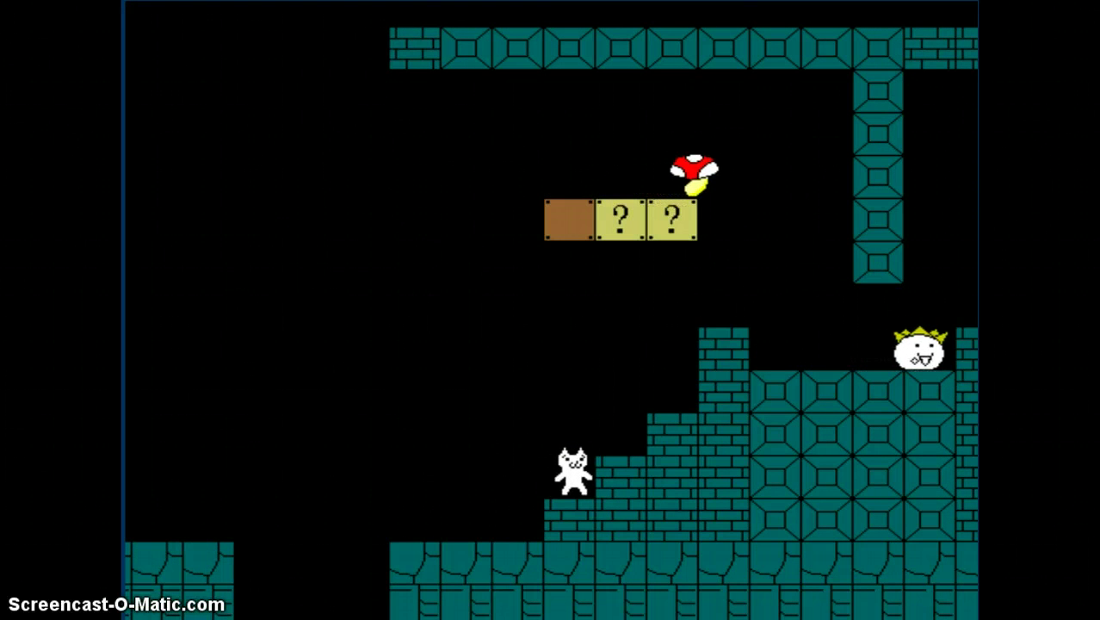
key(Up)
key(Right)
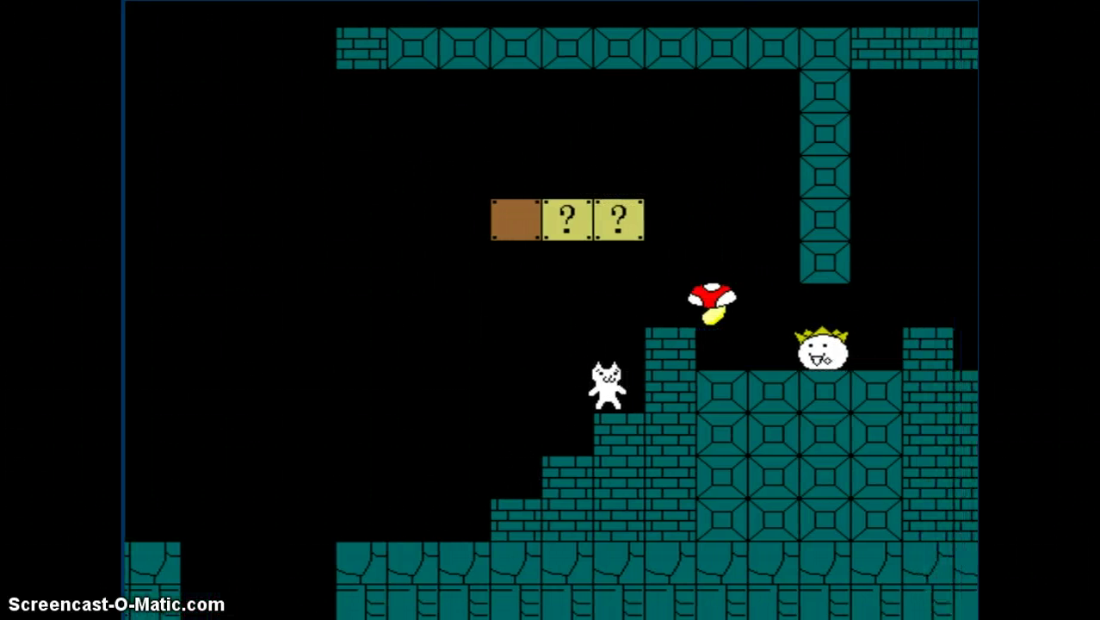
key(Right)
key(Up)
key(Right)
key(Right)
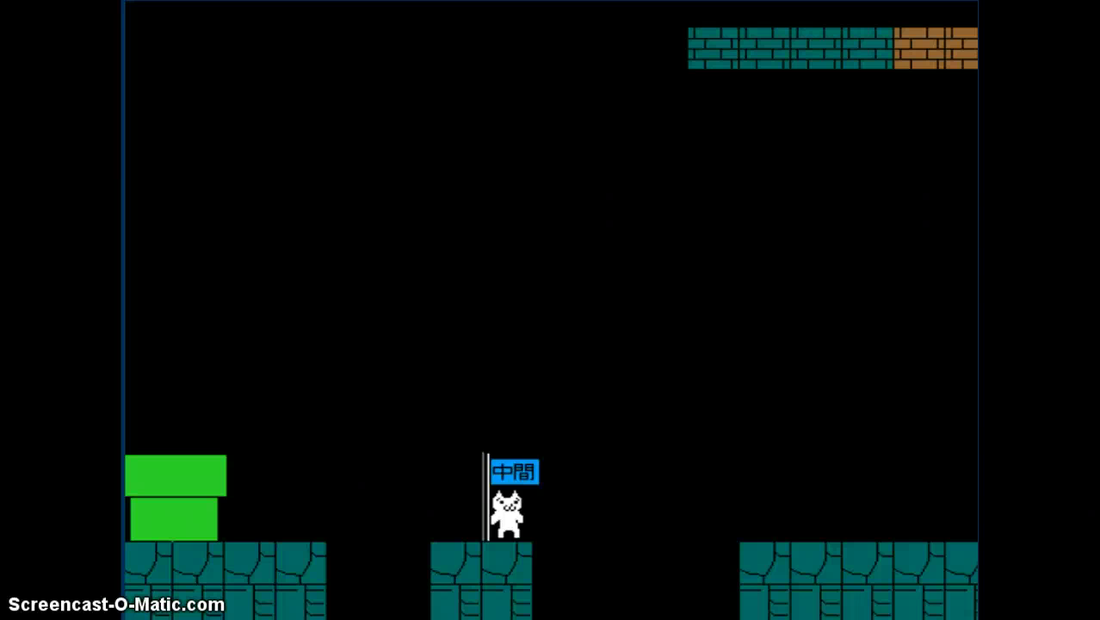
Run right, jumping the pits, up to the boss-room staircase
key(Right)
key(Up)
key(Up)
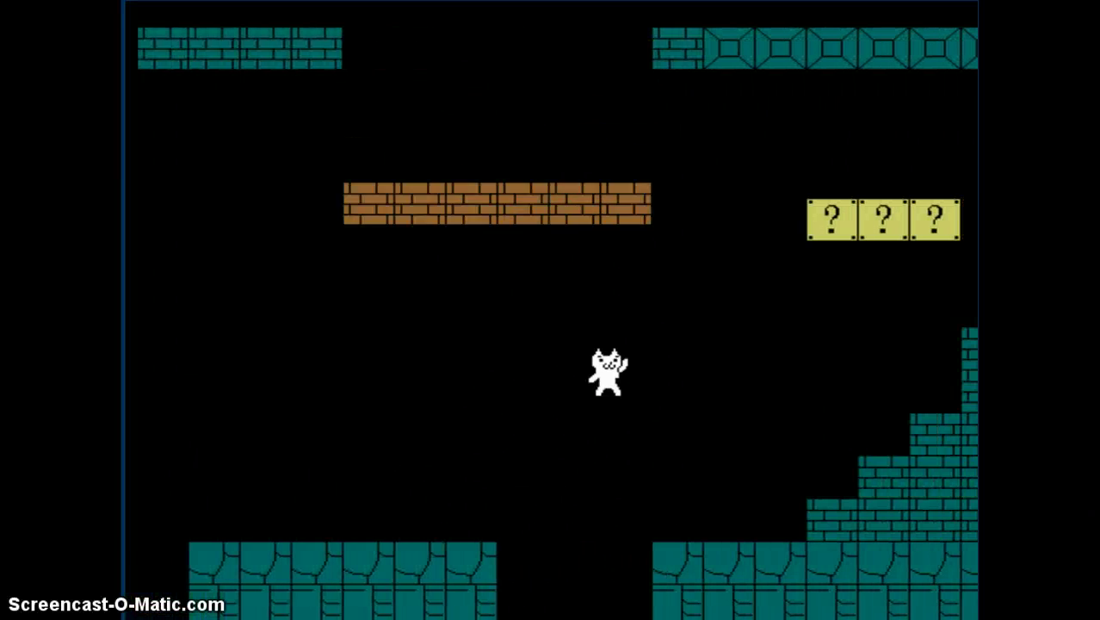
key(Right)
key(Right)
key(Left)
key(Up)
key(Right)
key(Up)
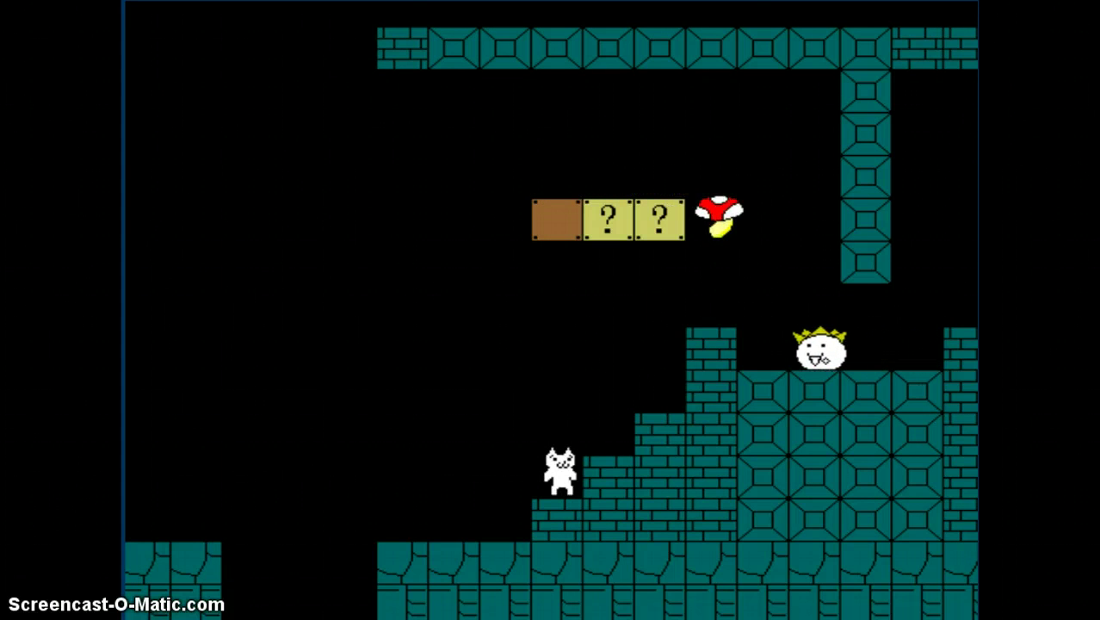
Climb the stairs, hit the question block past the pillar, and descend to the ground
key(Up)
key(Right)
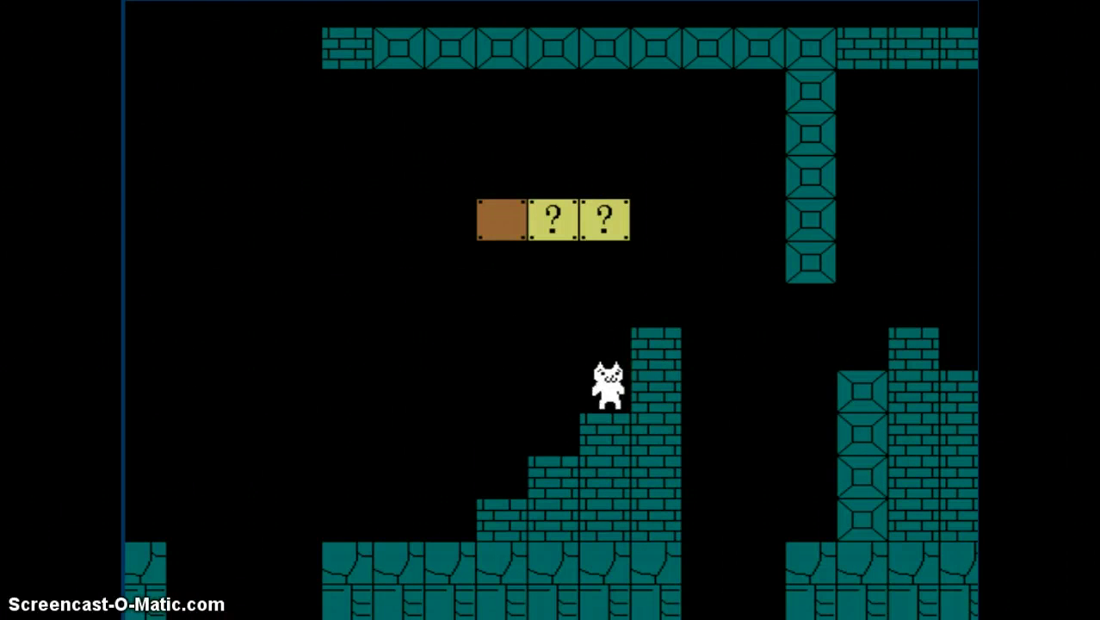
key(Up)
key(Right)
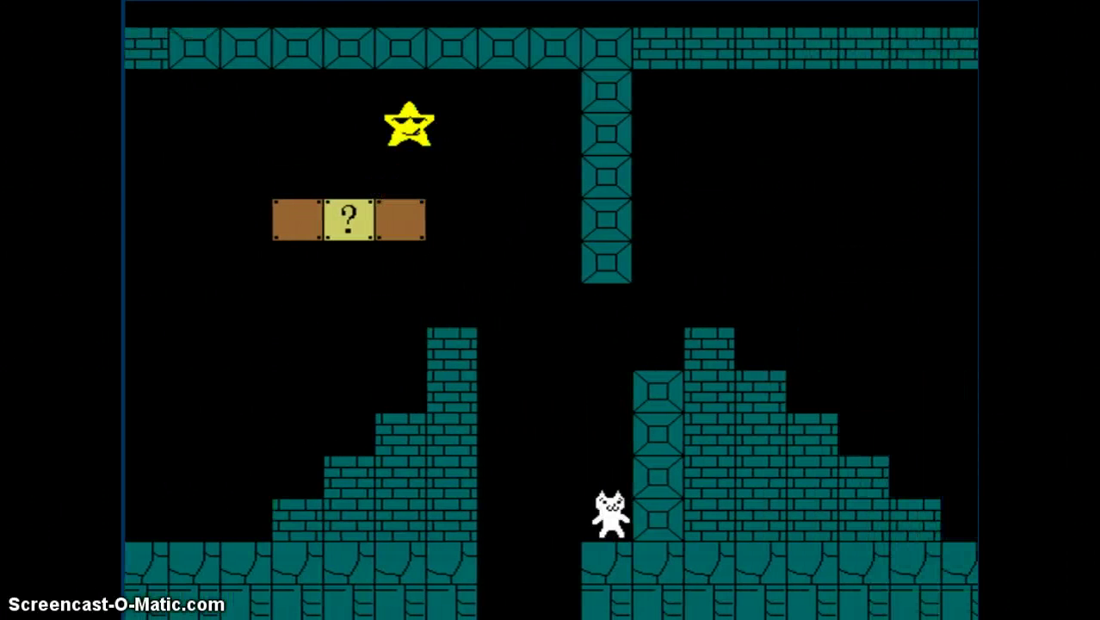
key(Up)
key(Right)
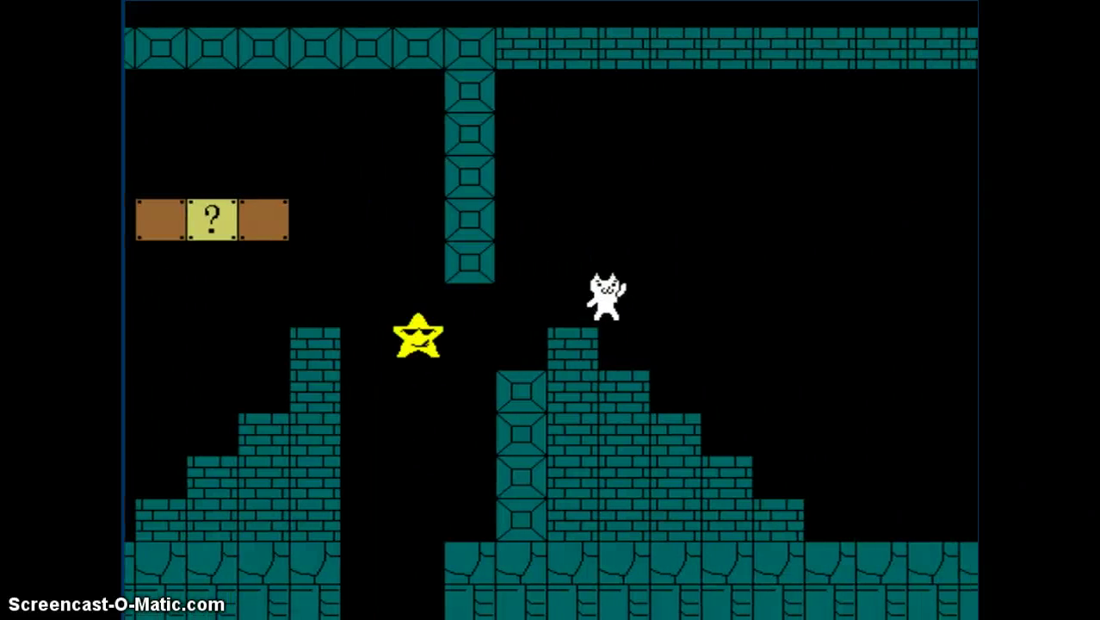
key(Right)
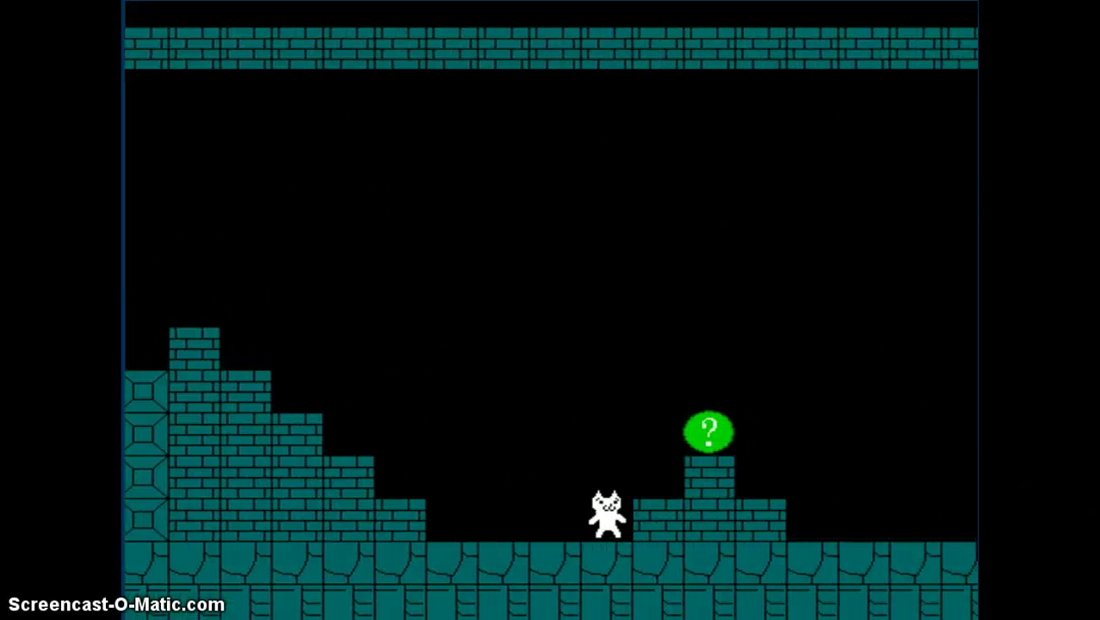
Jump forward onto the green pipe and run over it
key(Up)
key(Right)
key(Up)
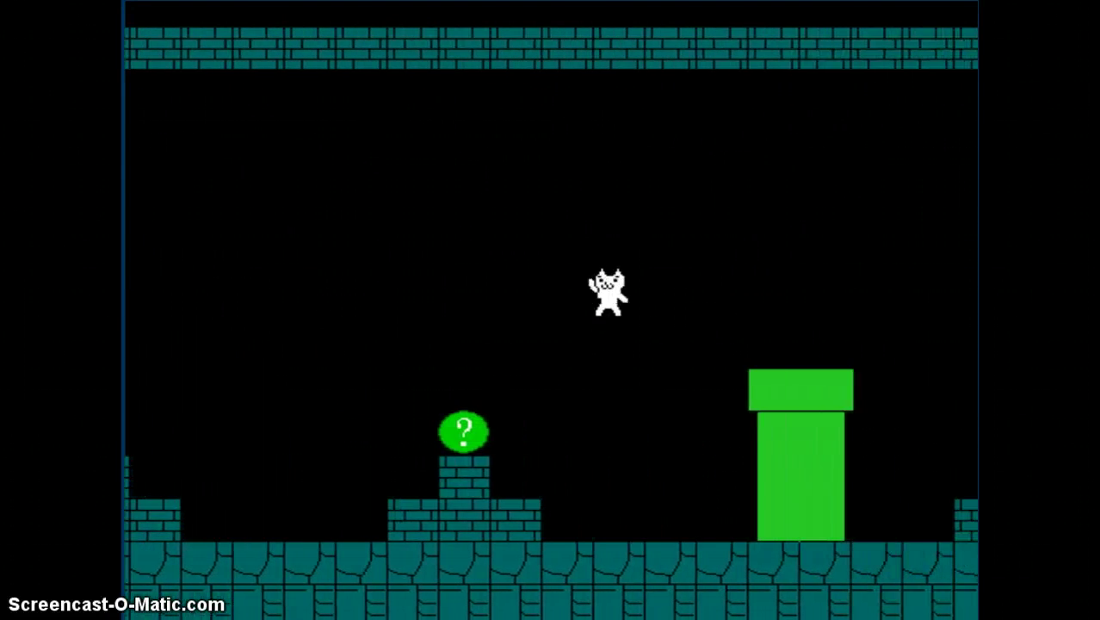
key(Right)
key(Up)
key(Right)
key(Up)
Climb the stairs and hop across the moving yellow platforms
key(Right)
key(Up)
key(Up)
key(Right)
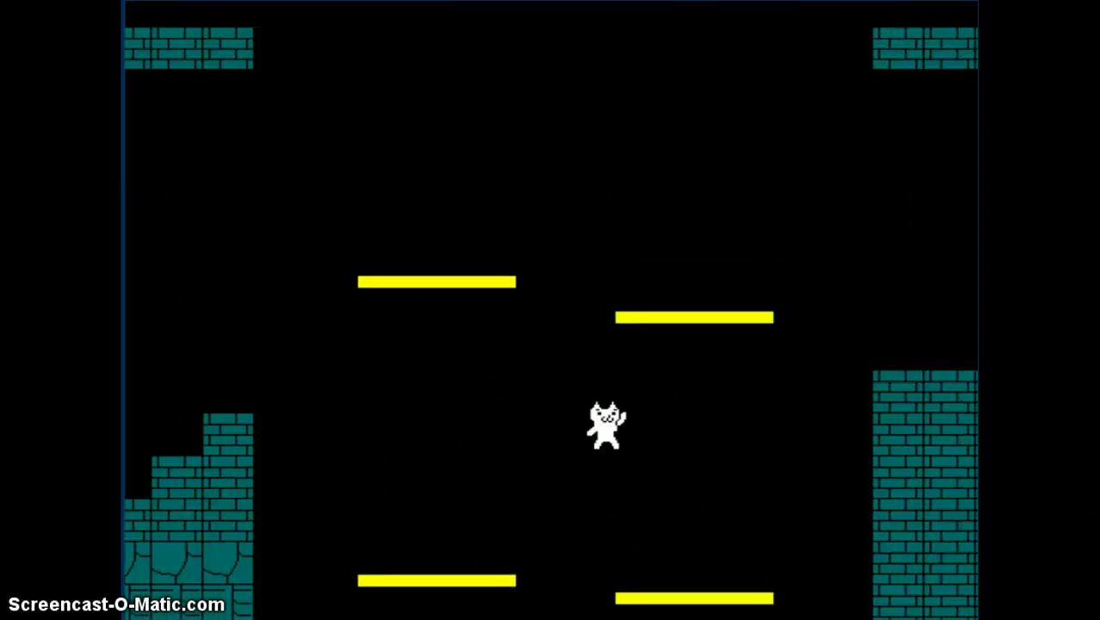
key(Right)
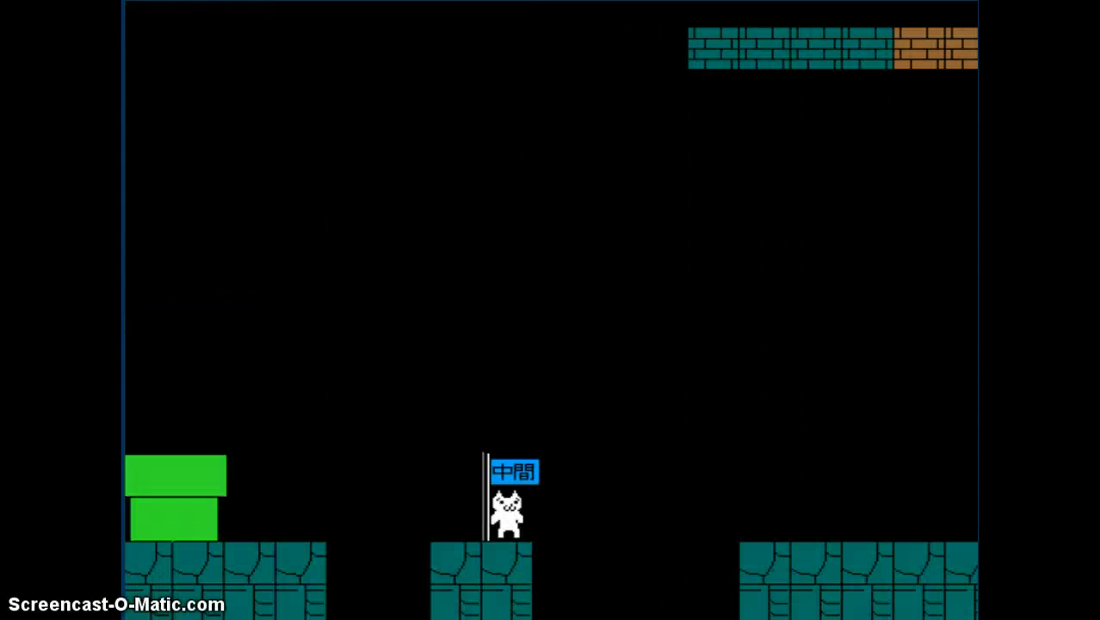
After respawning at the checkpoint, run right and jump across the pits again
key(Right)
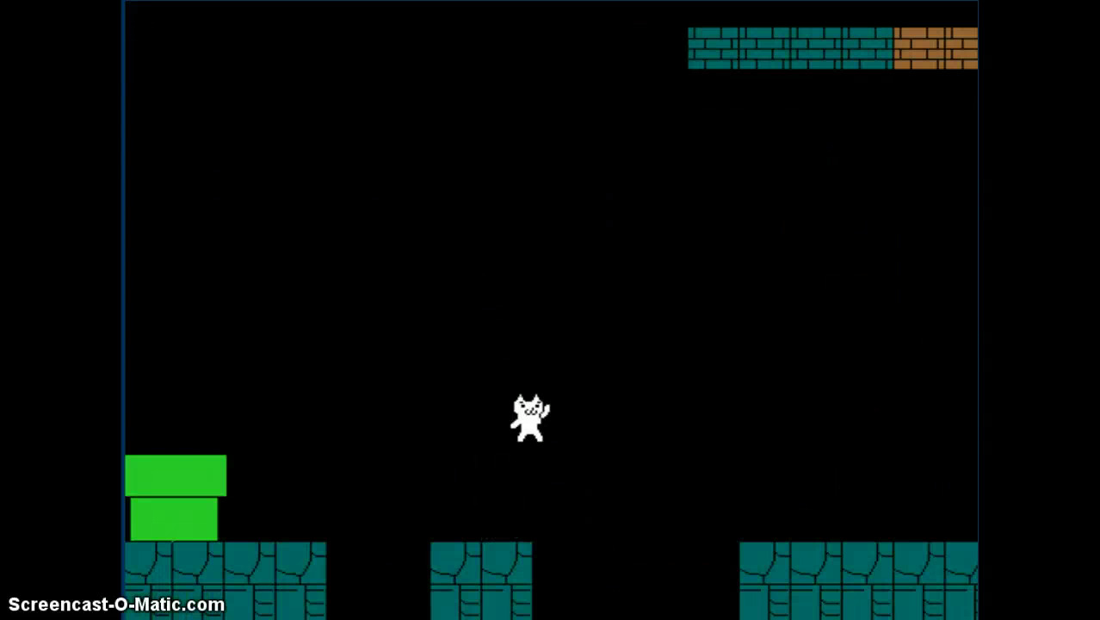
key(Right)
key(Up)
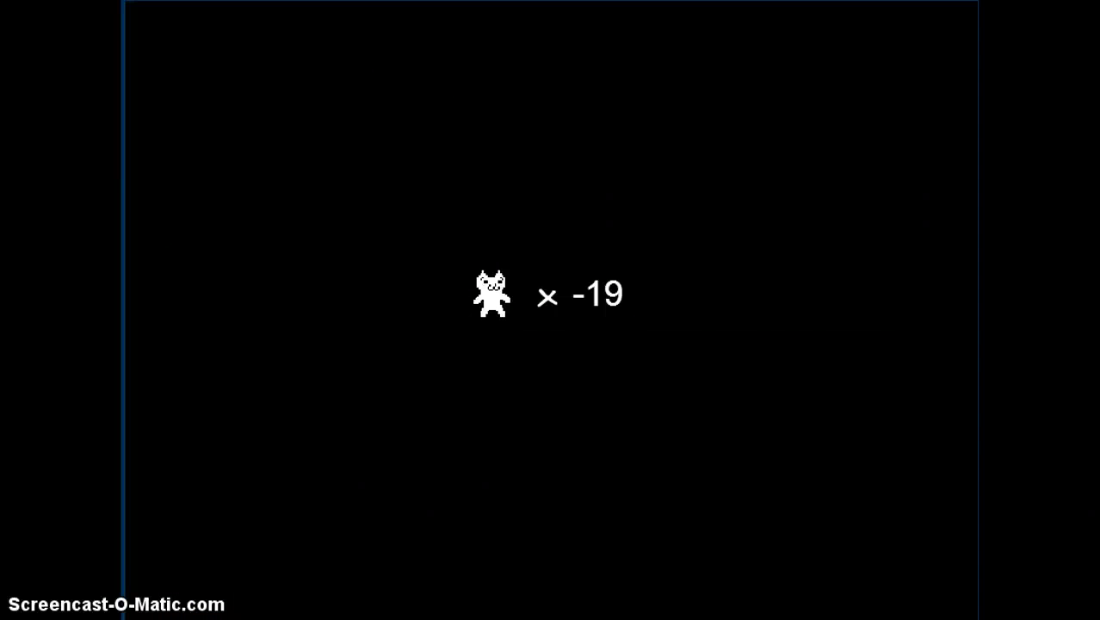
Run onto the brick stairs and hit the leftmost question block for a mushroom
key(Right)
key(Up)
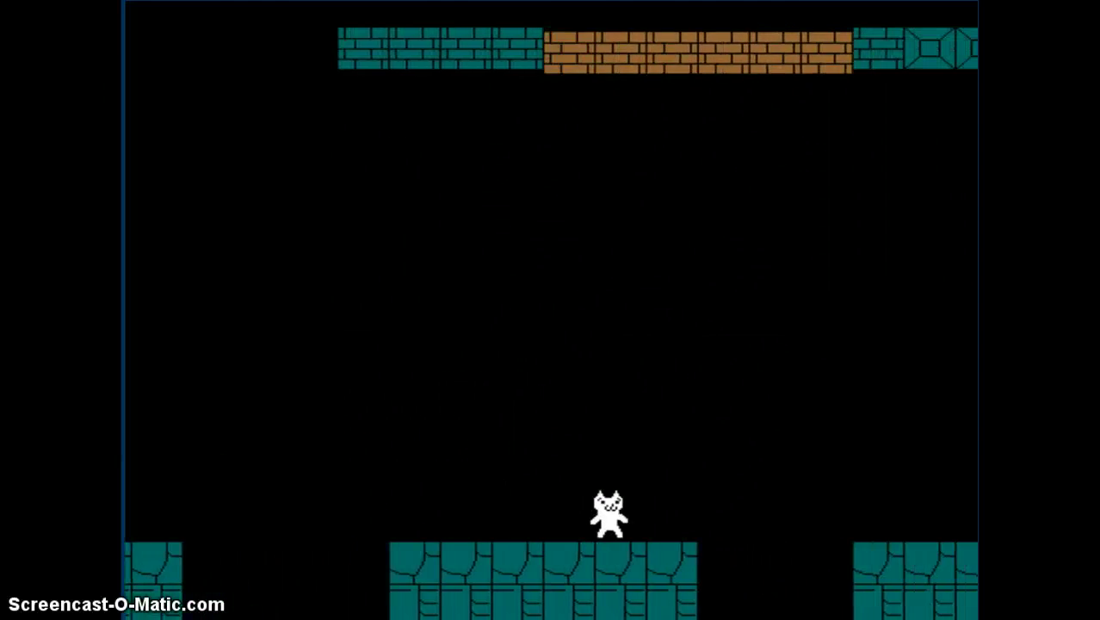
key(Right)
key(Up)
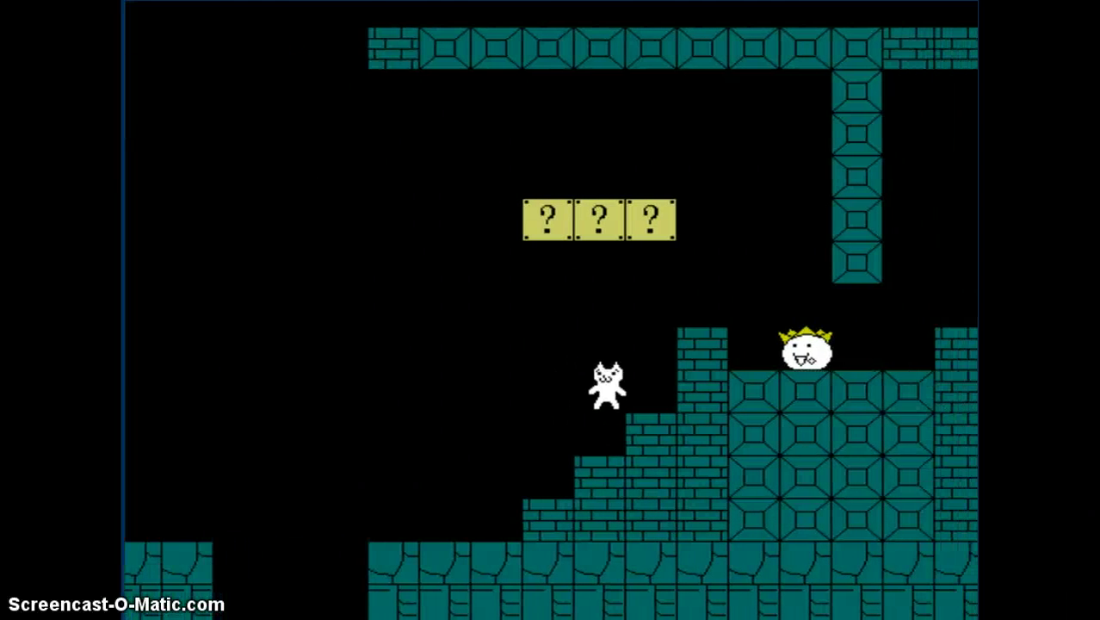
key(Up)
key(Left)
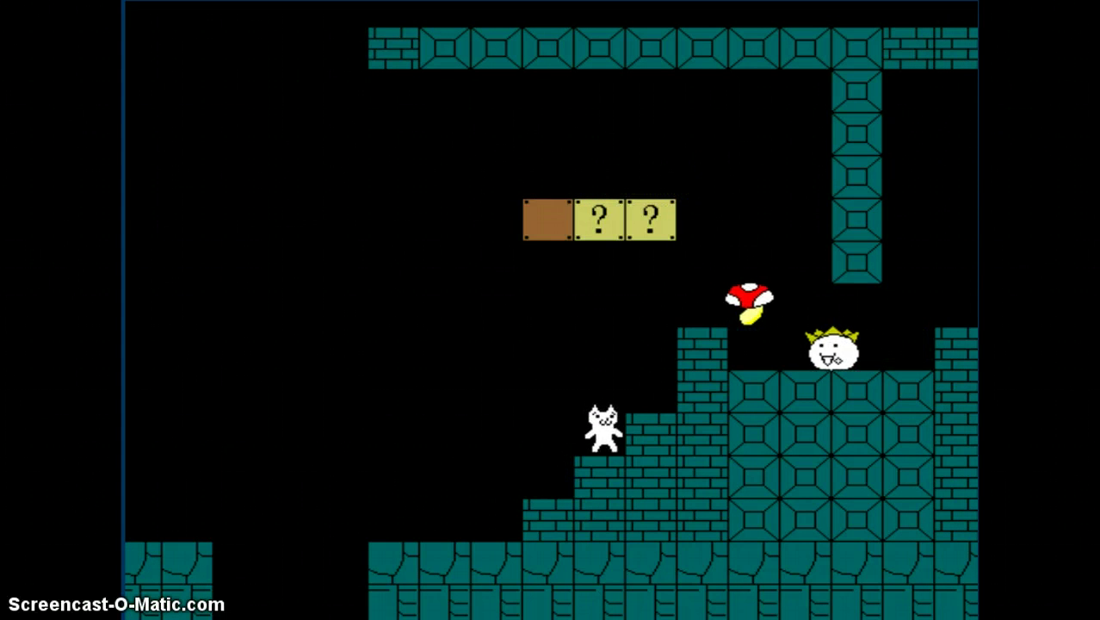
Climb onto the top brick column and walk off its edge
key(Right)
key(Up)
key(Up)
key(Right)
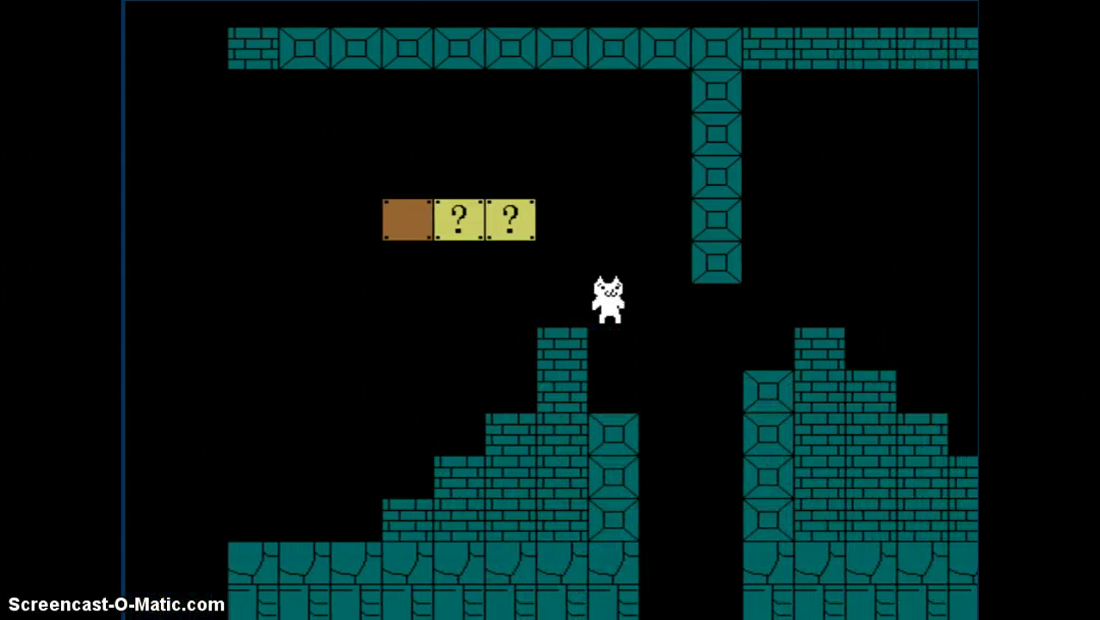
key(Right)
Jump the gap to the right column and leap the brick hill to the floor
key(Right)
key(Up)
key(Up)
key(Right)
key(Right)
key(Right)
Pass the question bubble, clear the fireball pipe, and climb toward the yellow platforms
key(Up)
key(Right)
key(Up)
key(Right)
key(Right)
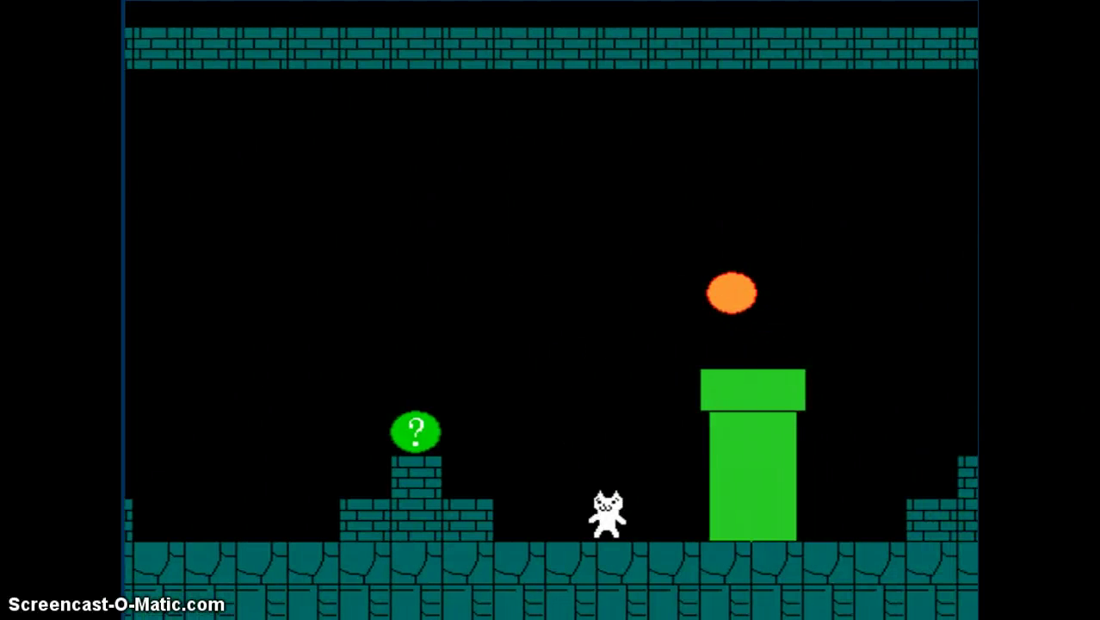
key(Right)
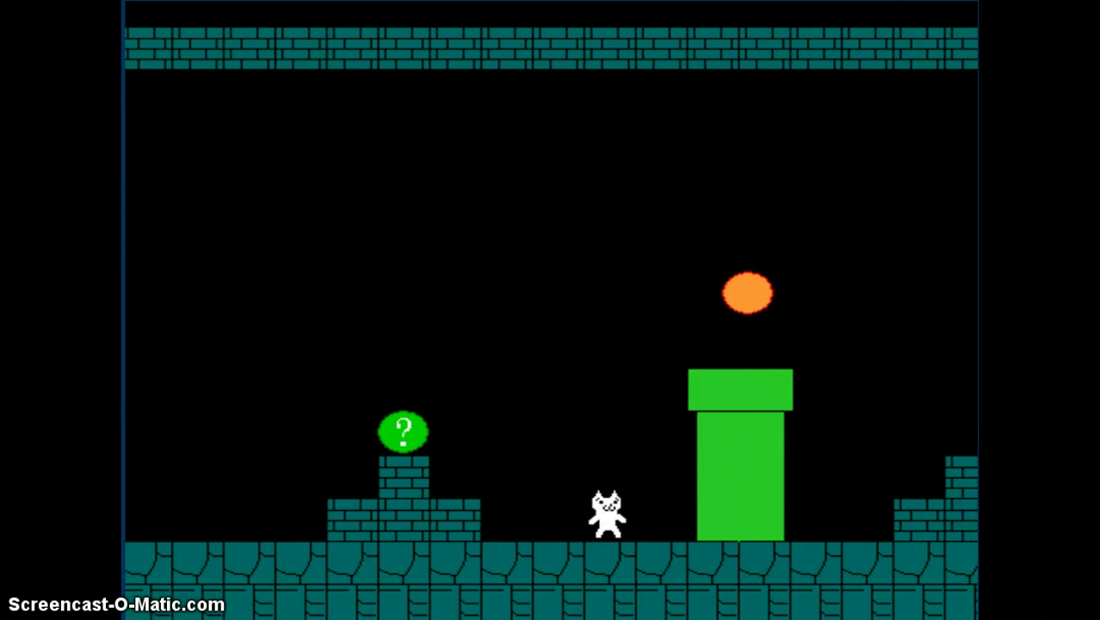
key(Up)
key(Right)
key(Right)
key(Right)
key(Right)
key(Right)
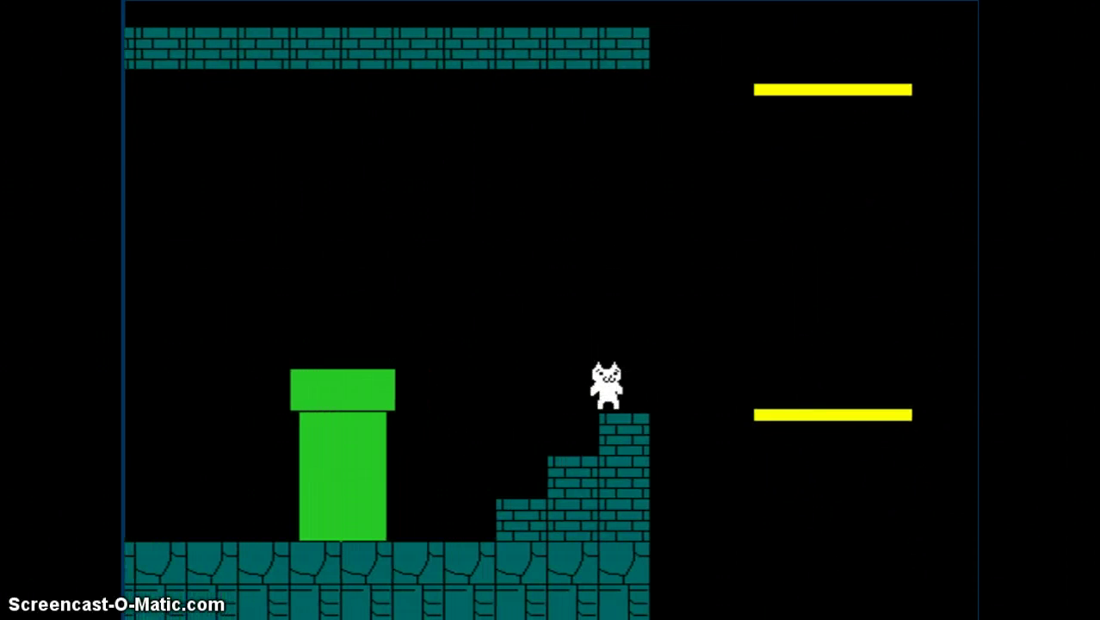
key(Right)
key(Up)
key(Right)
key(Right)
key(Right)
key(Right)
key(Right)
key(Right)
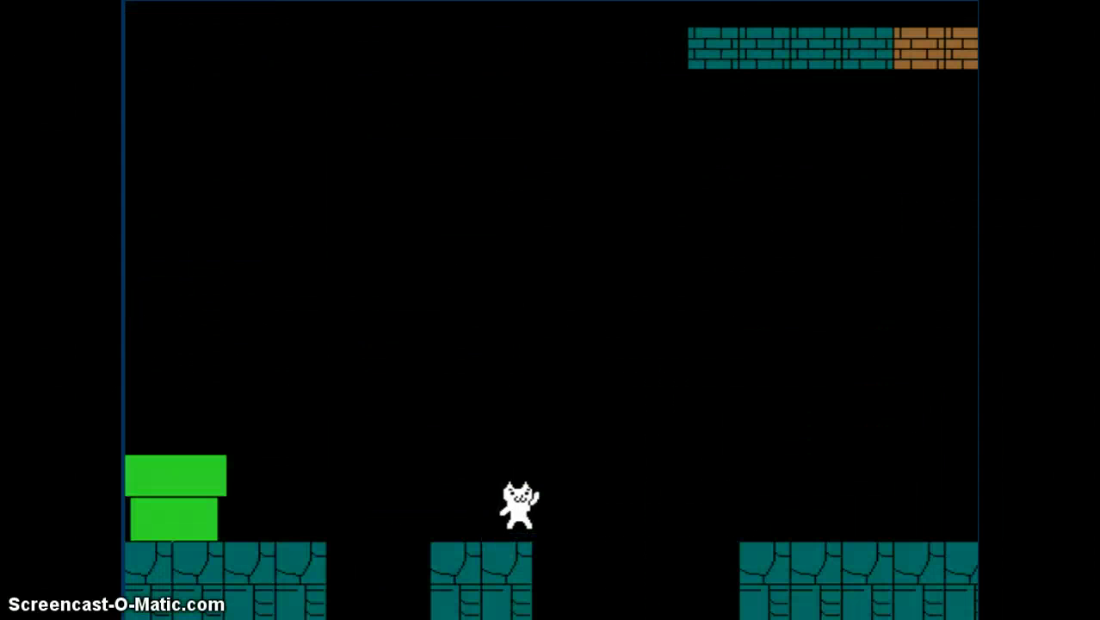
Climb the brick staircase and hit the left question block to release a mushroom
key(Right)
key(Up)
key(Up)
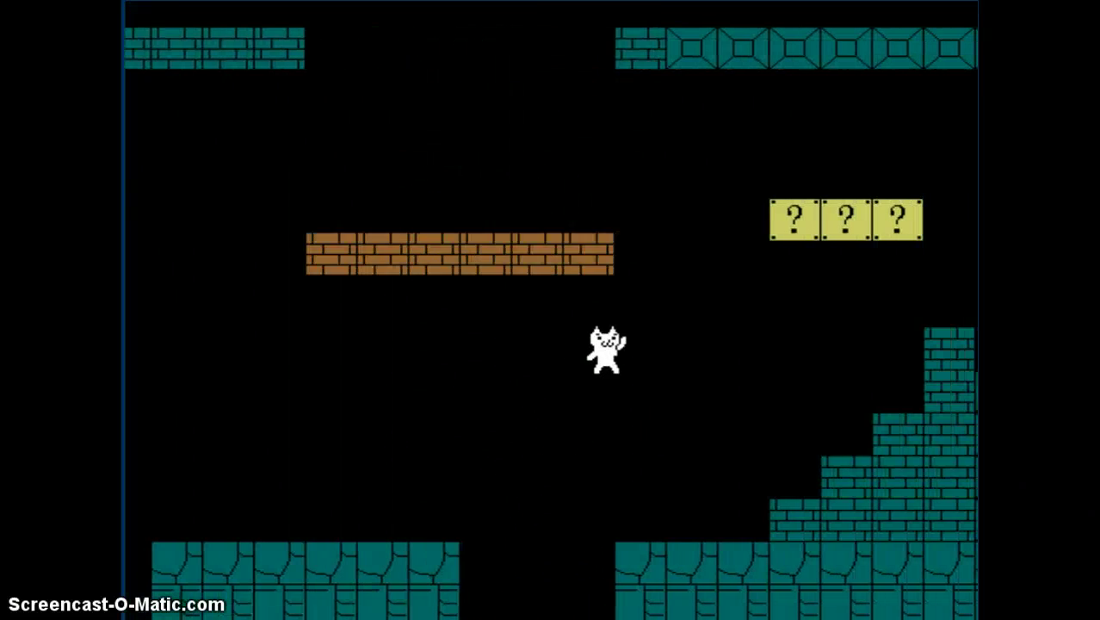
key(Right)
key(Up)
key(Up)
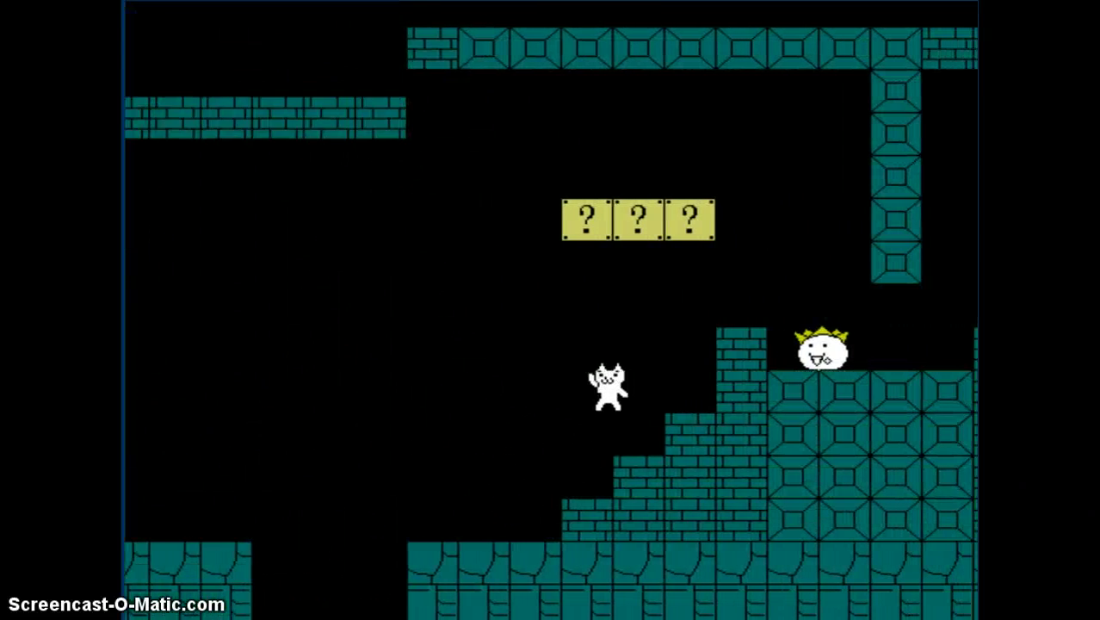
key(Up)
key(Right)
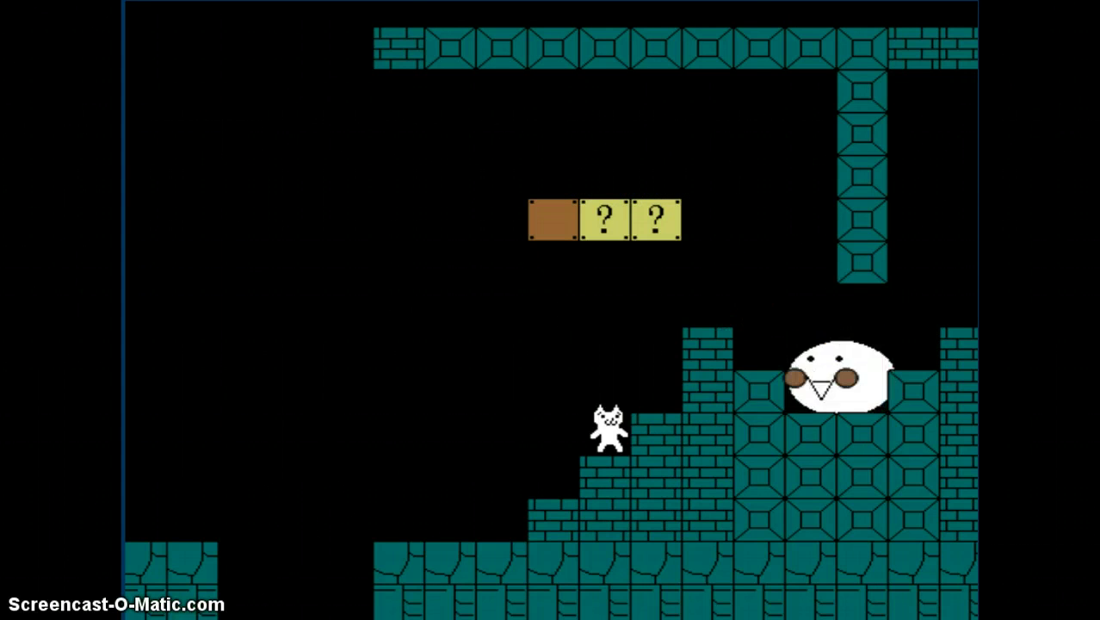
After the crowned enemy is gone, cross the brick pillars and hill to the floor
key(Up)
key(Right)
key(Right)
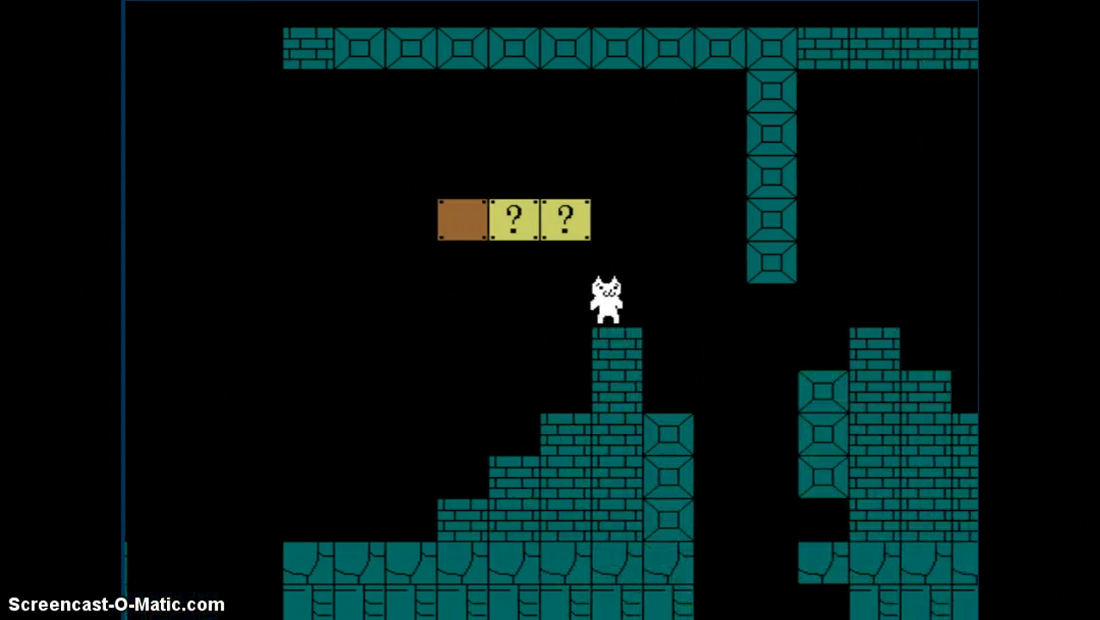
key(Right)
key(Up)
key(Right)
key(Right)
key(Up)
key(Right)
Jump onto the brick platform, then hop up onto the green pipe
key(Up)
key(Right)
key(Up)
key(Right)
key(Right)
key(Up)
key(Right)
Move onto the staircase top and cross the rising yellow platforms
key(Right)
key(Right)
key(Up)
key(Right)
key(Up)
key(Right)
key(Up)
key(Right)
key(Up)
key(Right)
key(Right)
key(Right)
key(Right)
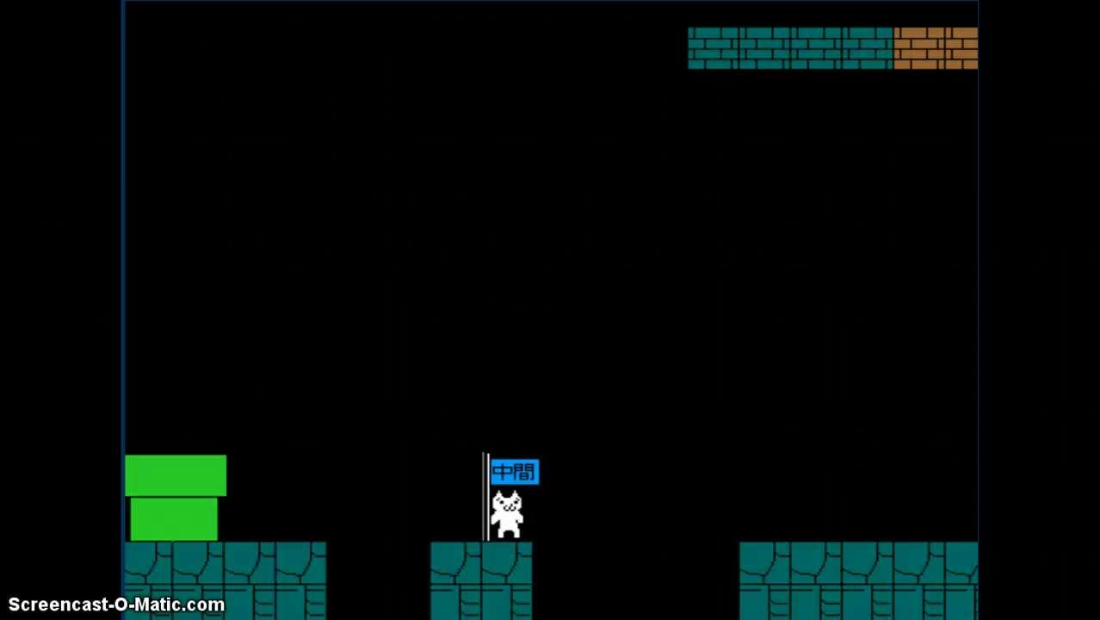
Hit the first question block for the mushroom, then jump over the brick mound
key(Right)
key(Right)
key(Right)
key(Right)
key(Right)
key(Right)
key(Up)
key(Left)
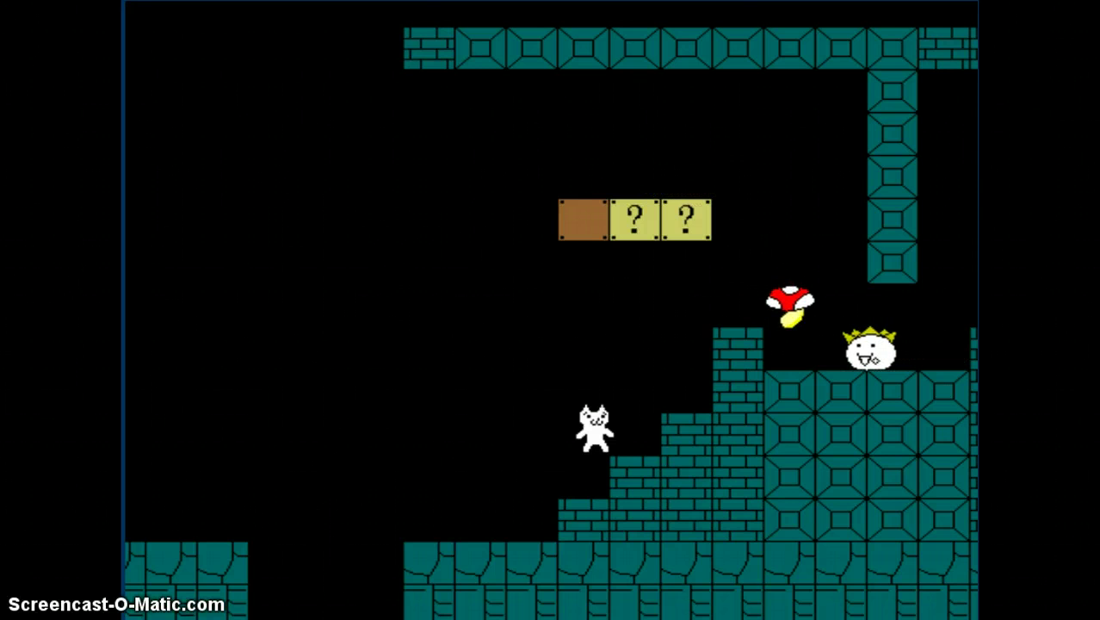
key(Right)
key(Up)
key(Right)
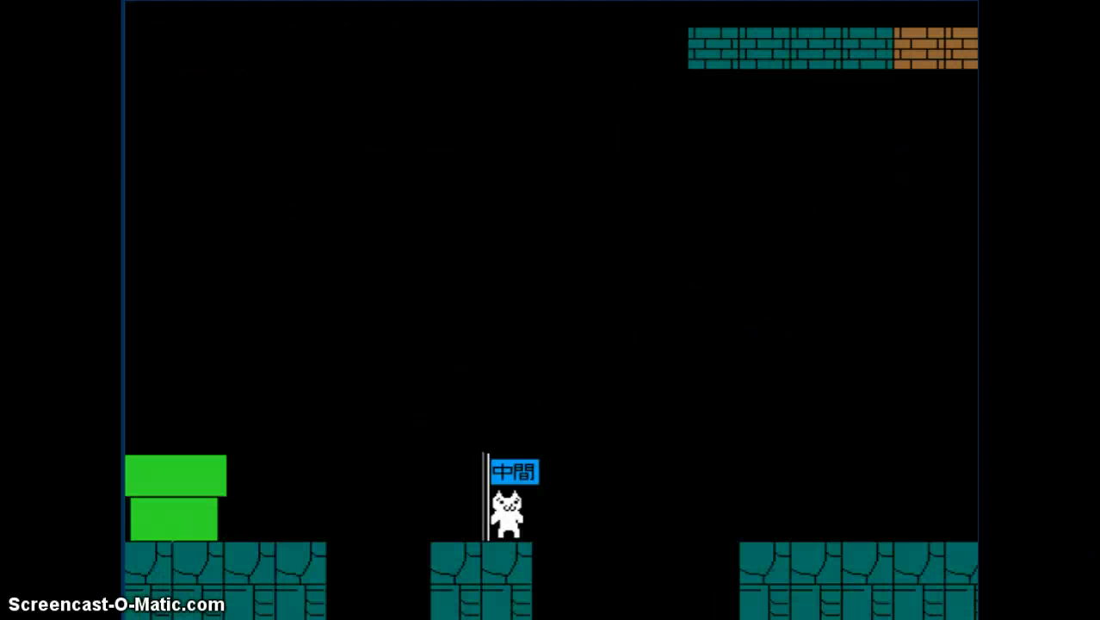
Hit both question blocks to release the mushroom, then try crossing the staircase gap
key(Right)
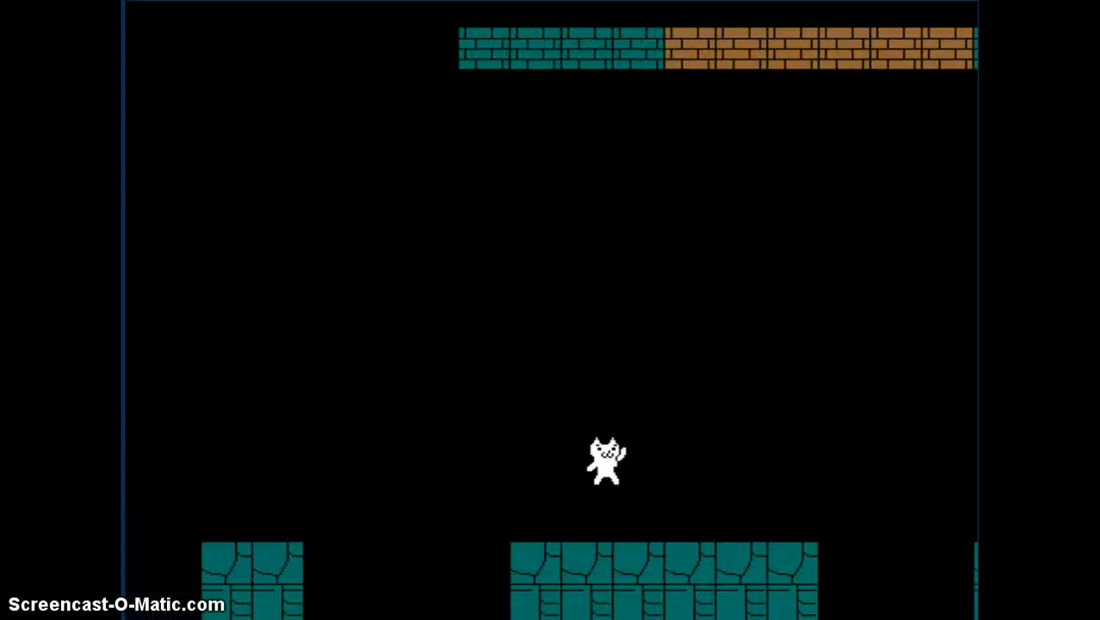
key(Right)
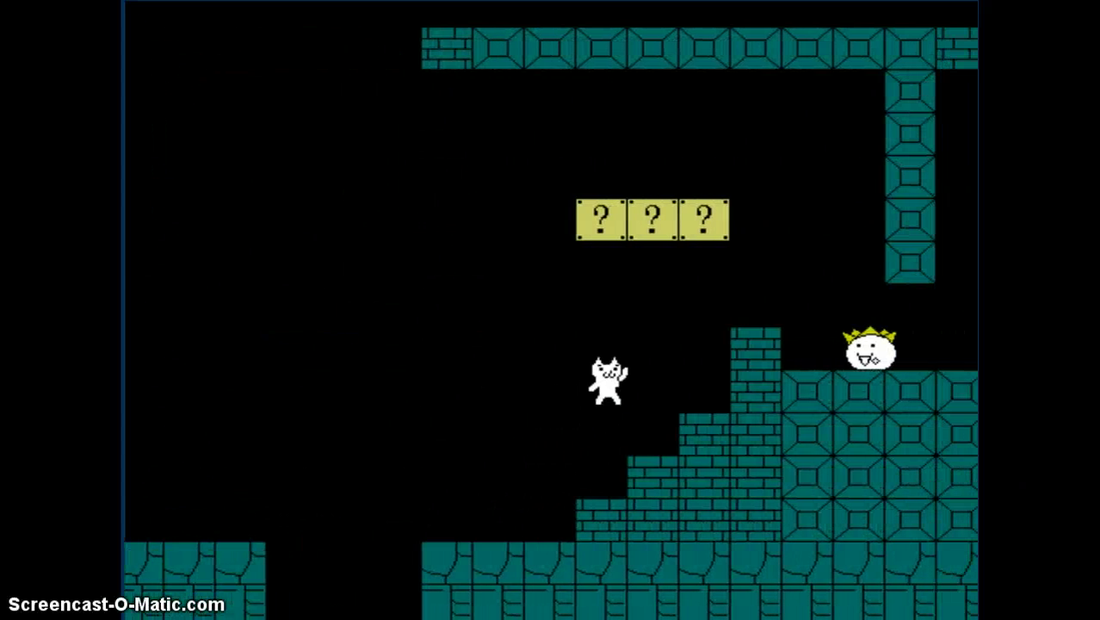
key(Up)
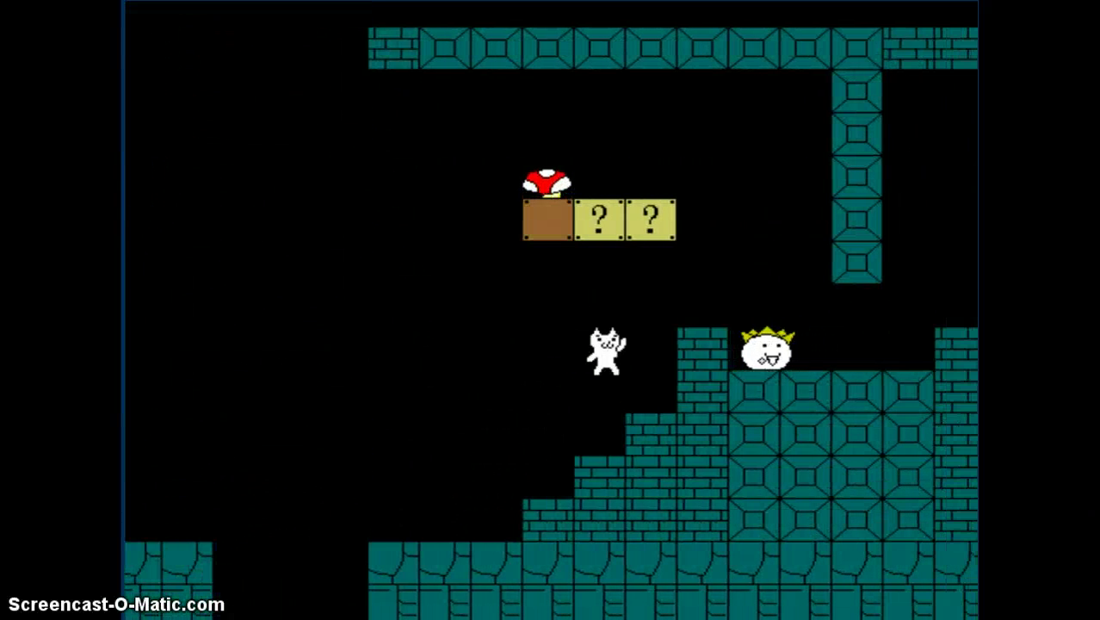
key(Right)
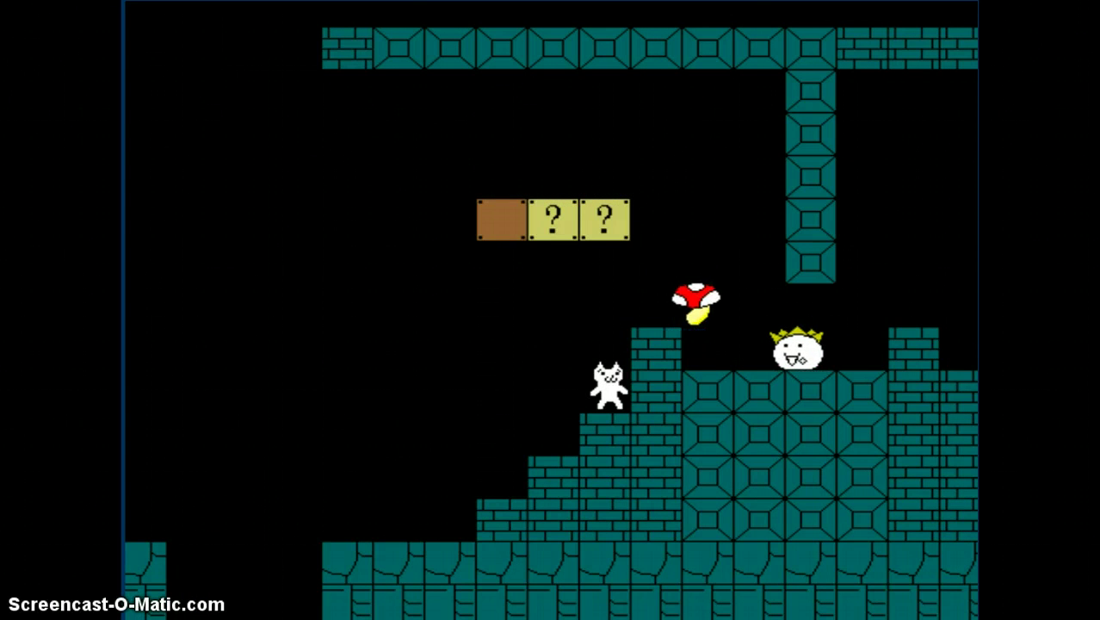
key(Up)
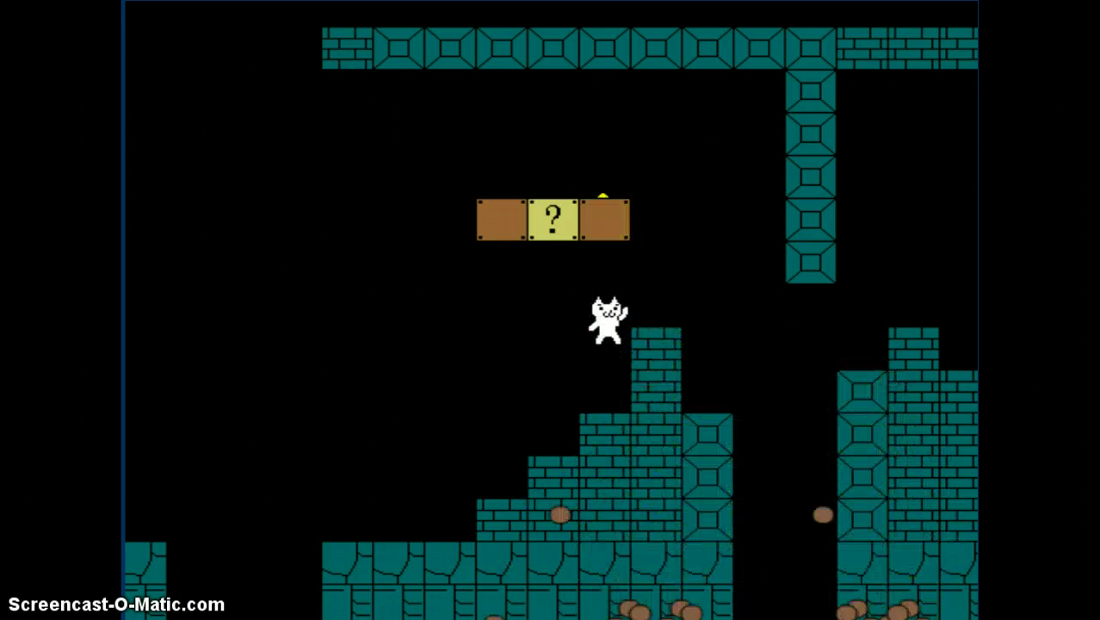
key(Right)
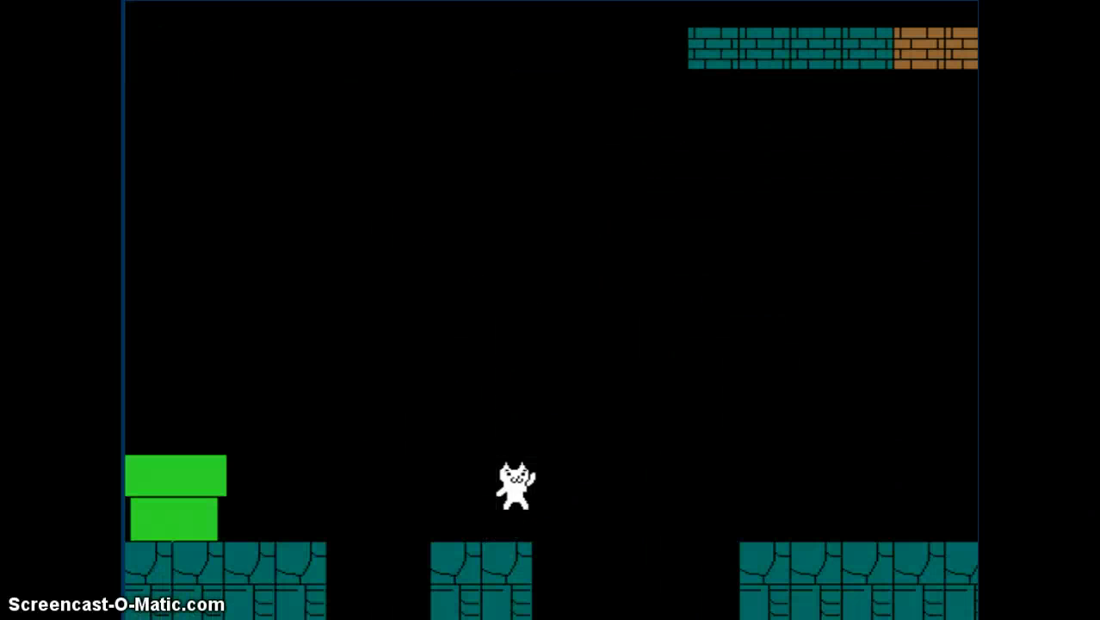
Jump to the question blocks and climb the stairs once the crowned enemy falls
key(Up)
key(Right)
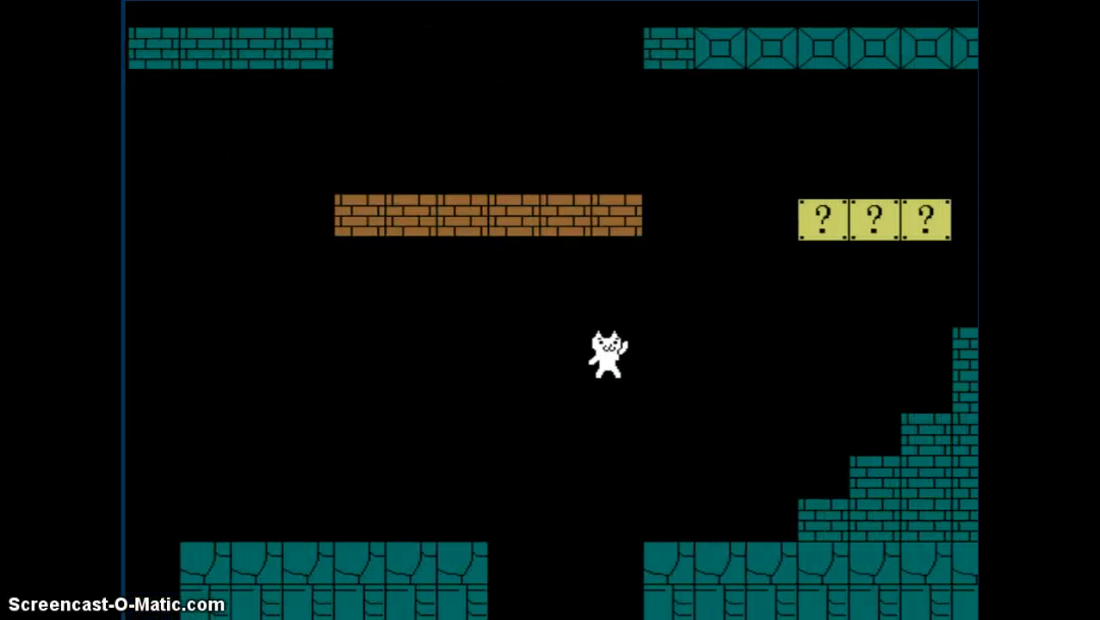
key(Right)
key(Up)
key(Up)
key(Up)
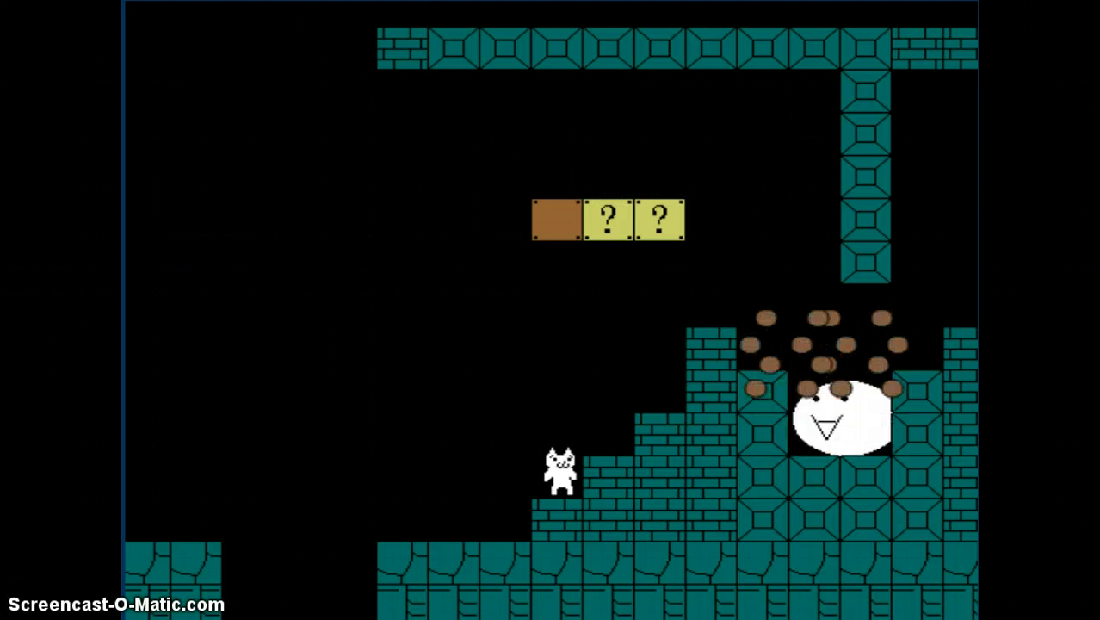
key(Right)
key(Up)
key(Up)
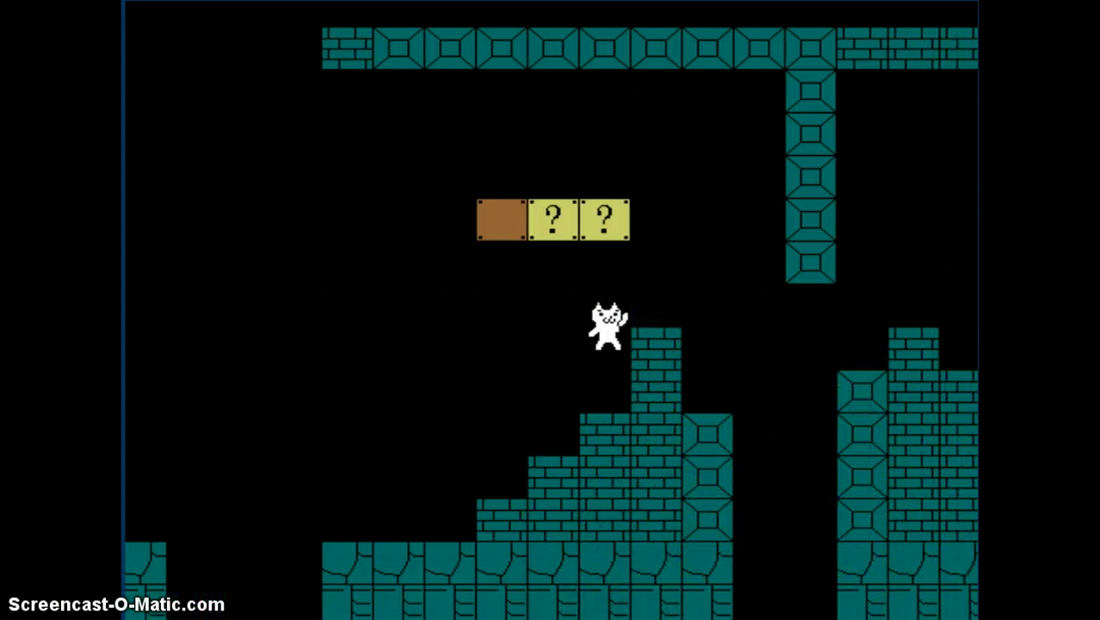
Jump onto the taller brick column and across the gap to the next stairs
key(Up)
key(Right)
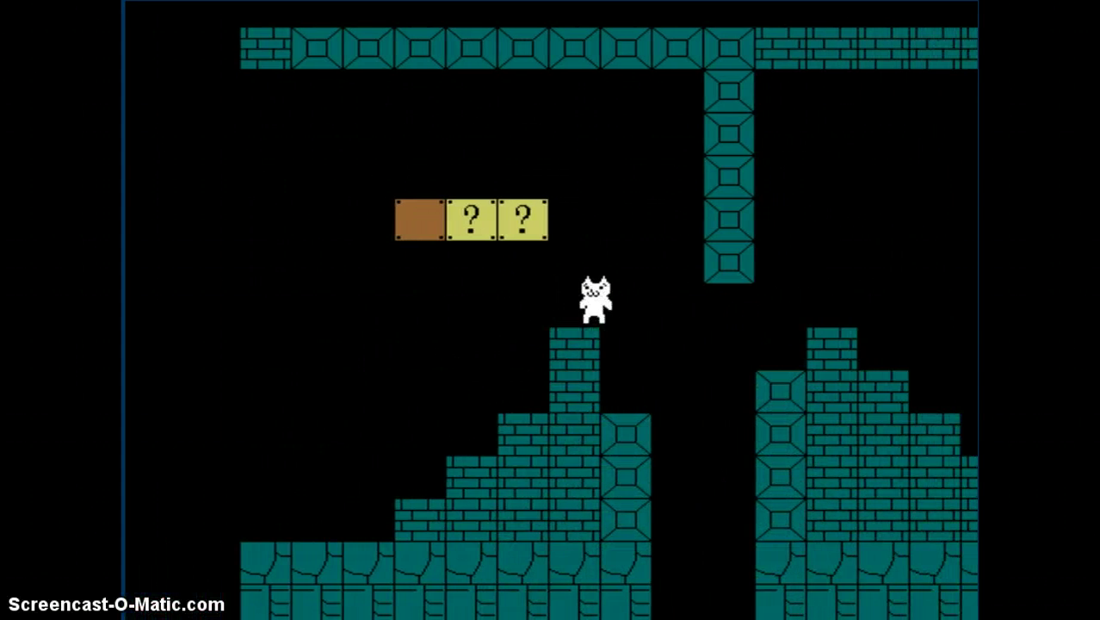
key(Right)
key(Right)
key(Up)
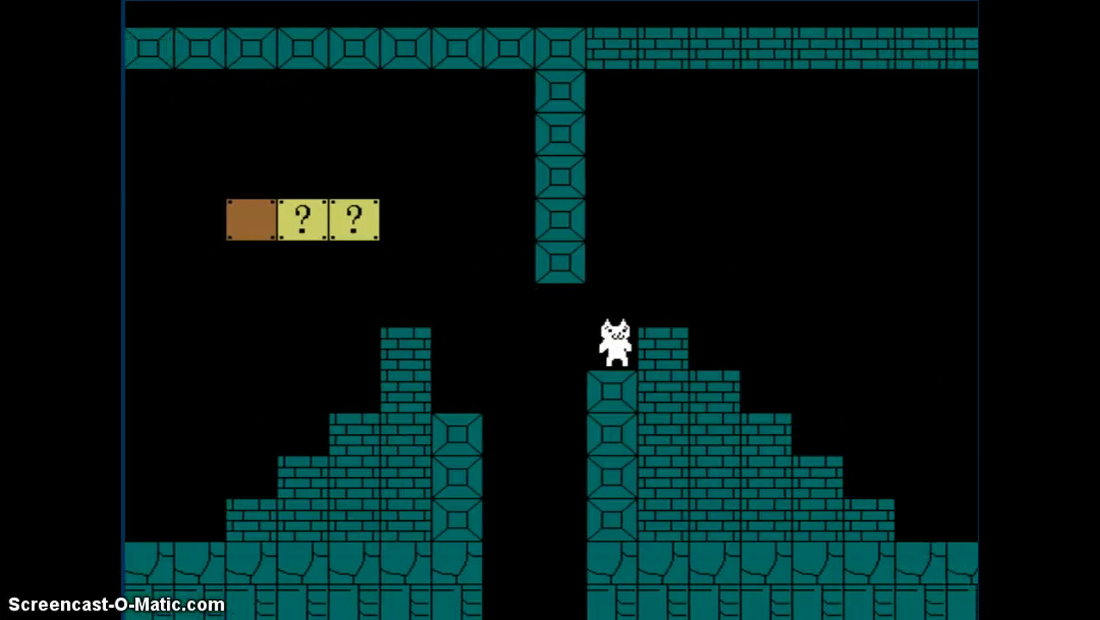
key(Up)
key(Right)
key(Right)
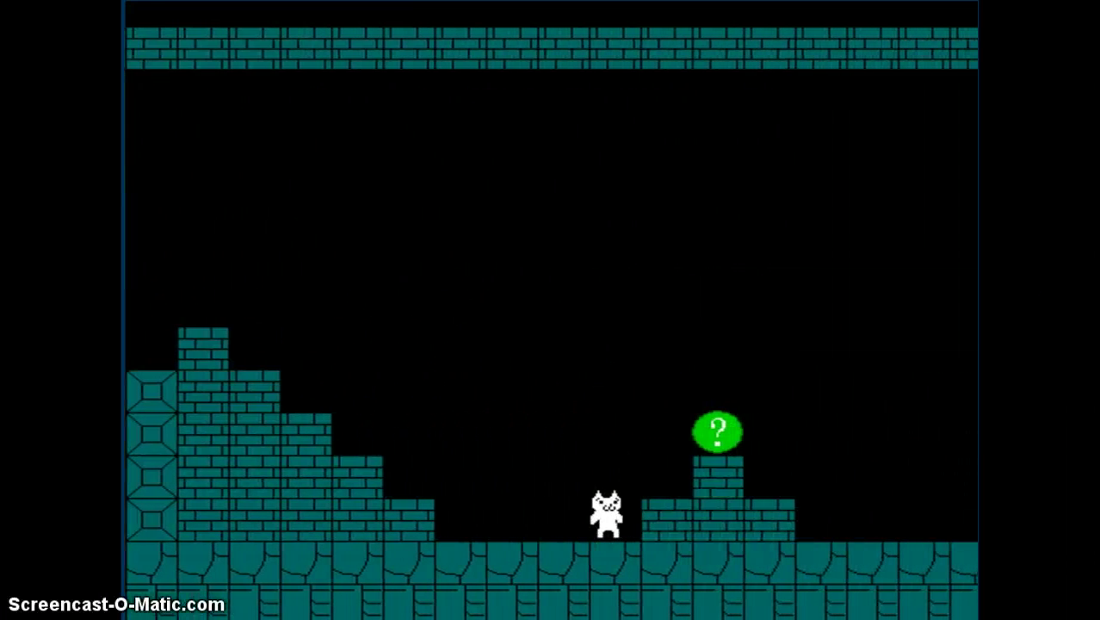
Leap over the question balloon, then jump the fireball pipe onto the brick stairs
key(Right)
key(Up)
key(Right)
key(Right)
key(Right)
key(Right)
key(Right)
key(Up)
key(Right)
key(Right)
key(Right)
Cross the moving yellow platforms to solid ground
key(Up)
key(Right)
key(Up)
key(Right)
key(Up)
key(Right)
key(Right)
key(Up)
key(Right)
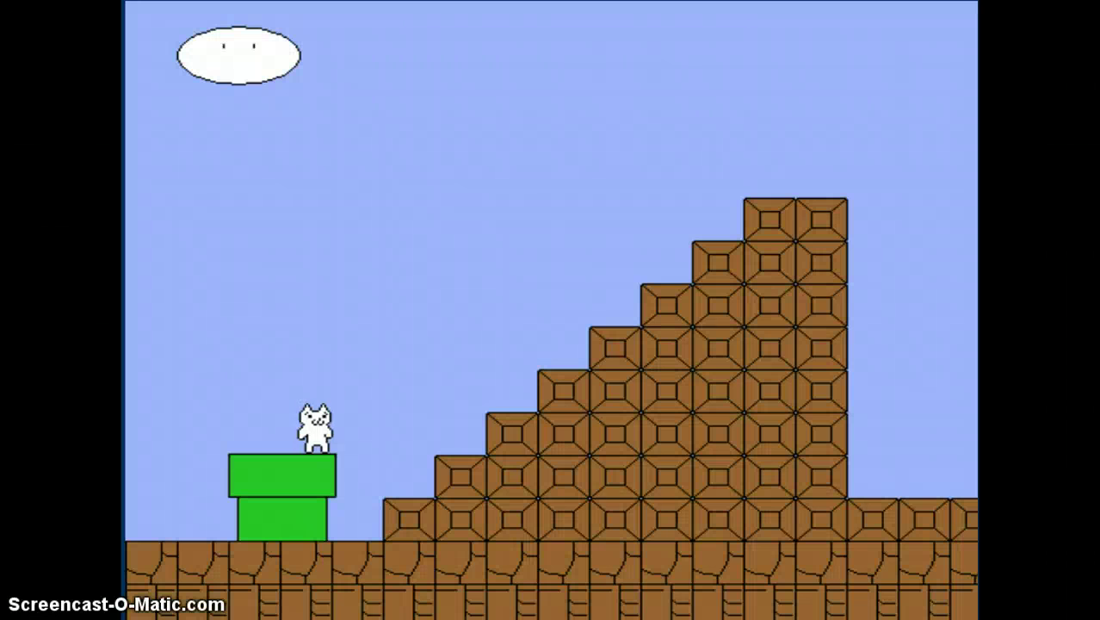
Climb the block staircase, land on the second flagpole's base, and walk into the castle door
key(Right)
key(Up)
key(Up)
key(Right)
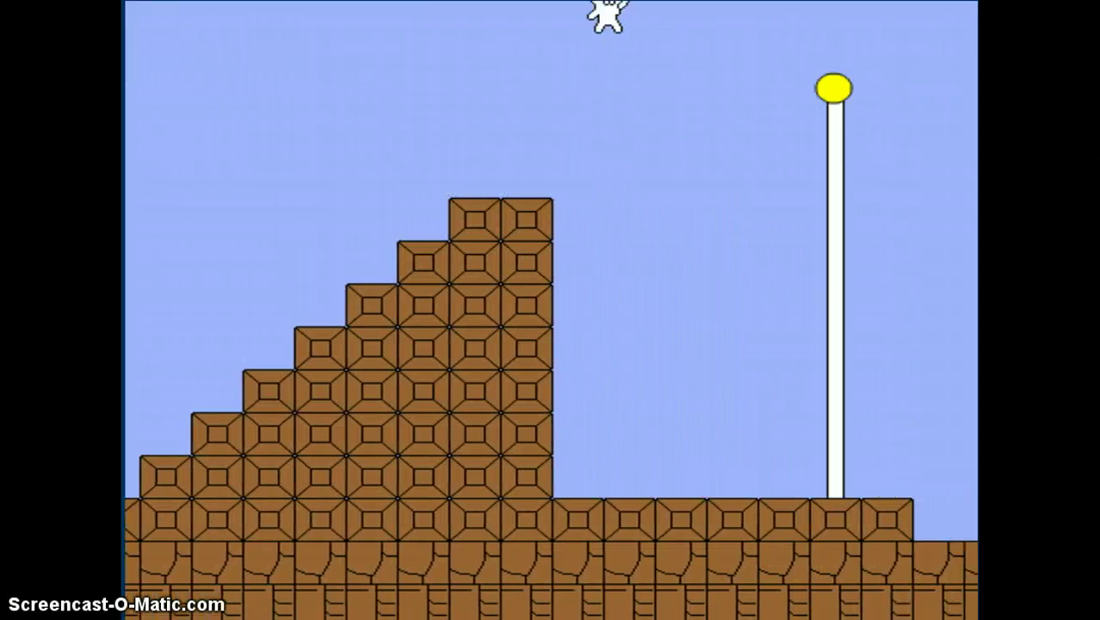
key(Up)
key(Right)
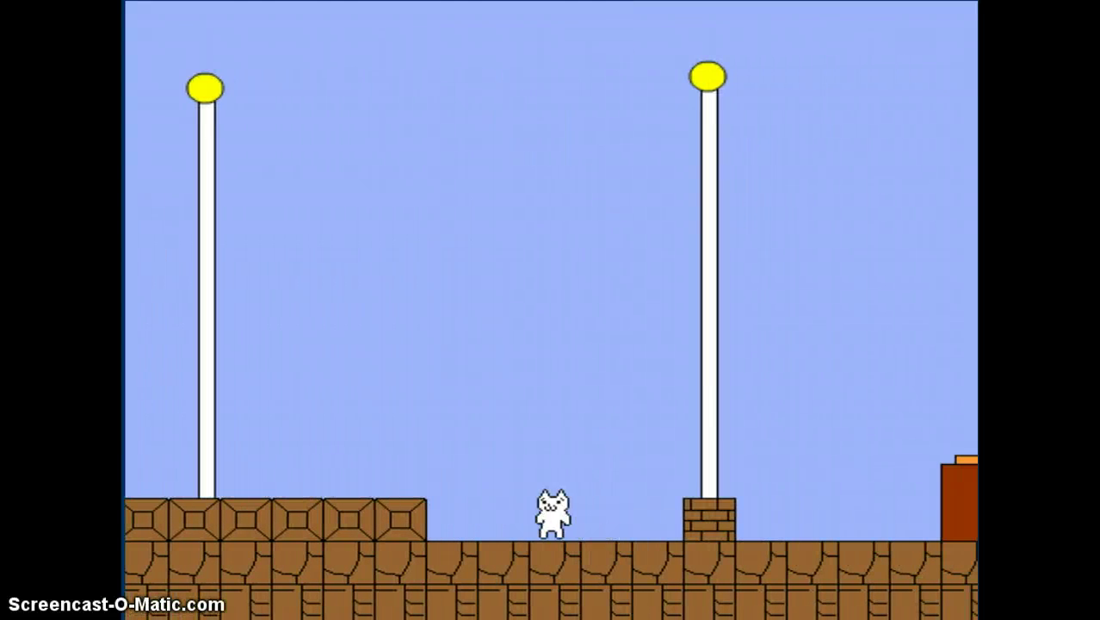
key(Up)
key(Right)
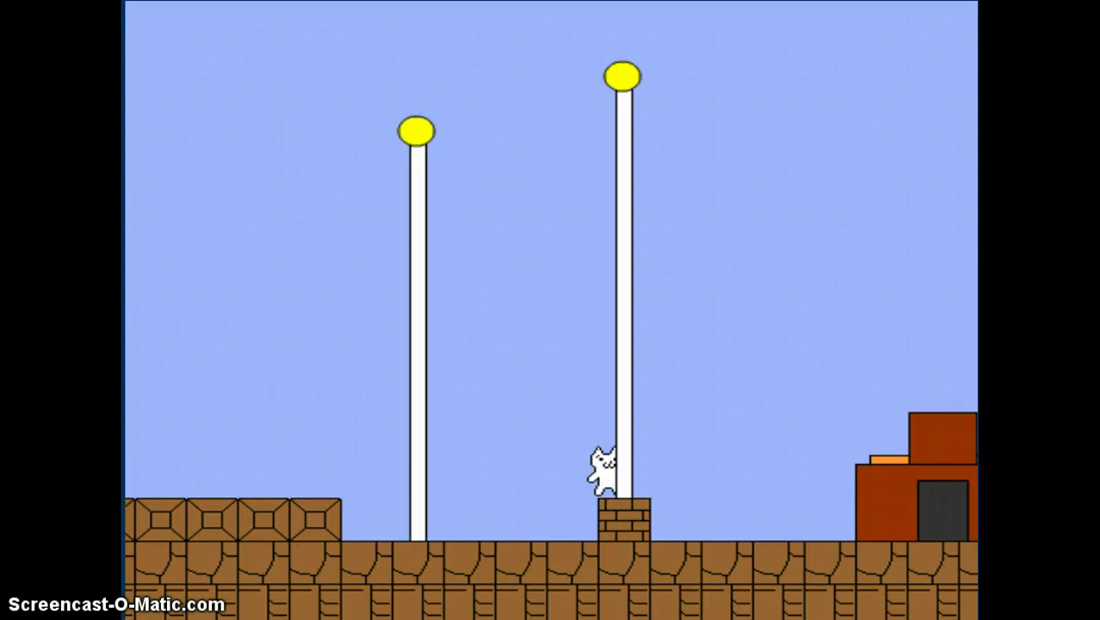
key(Right)
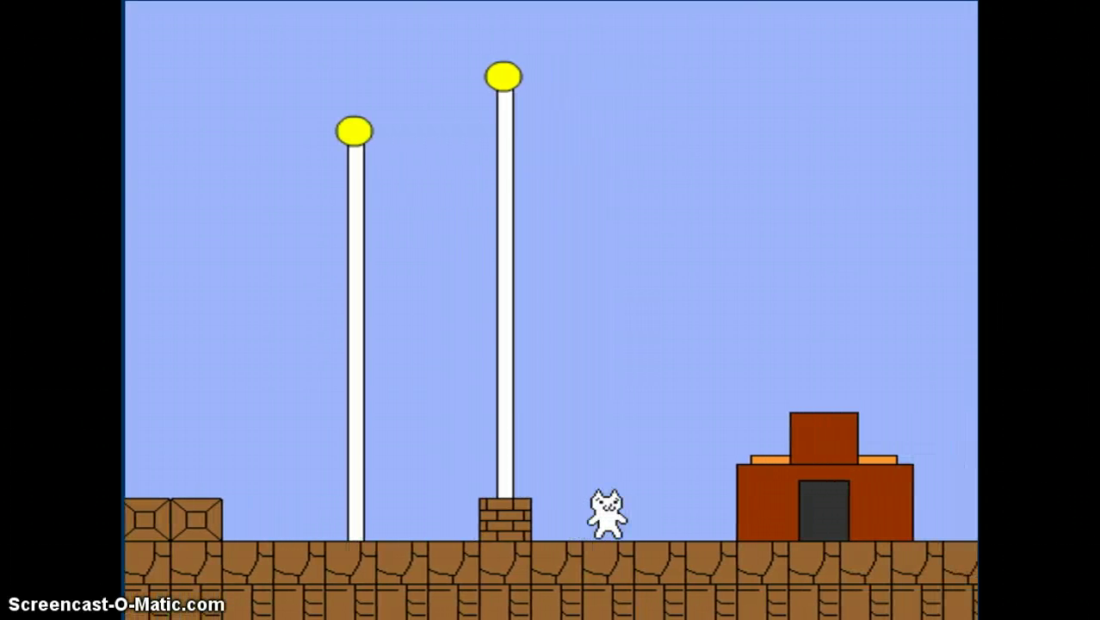
key(Right)
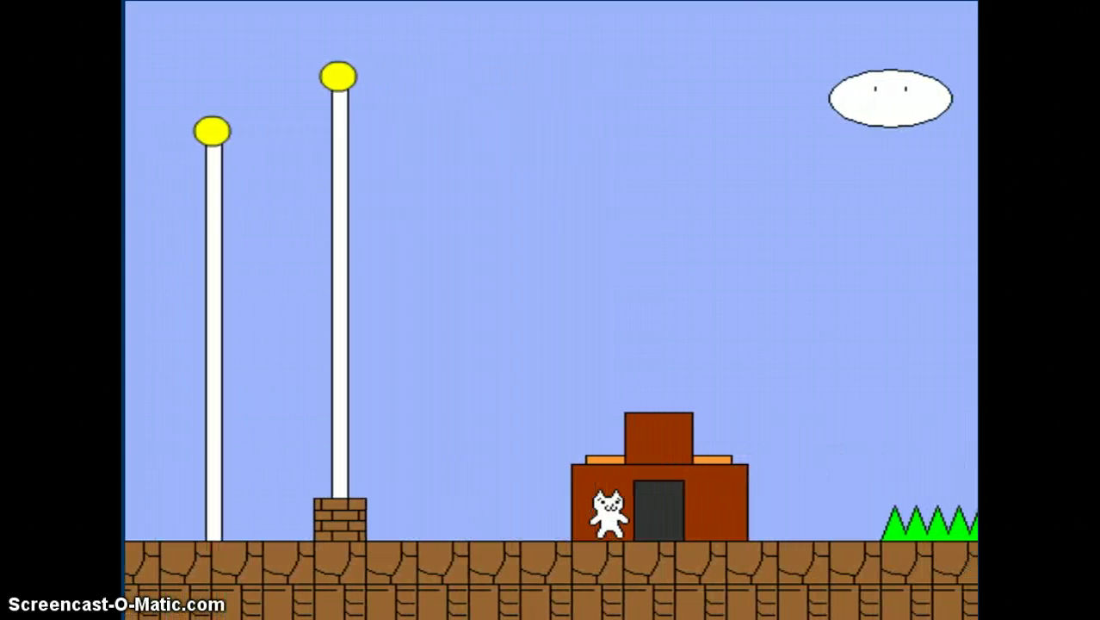